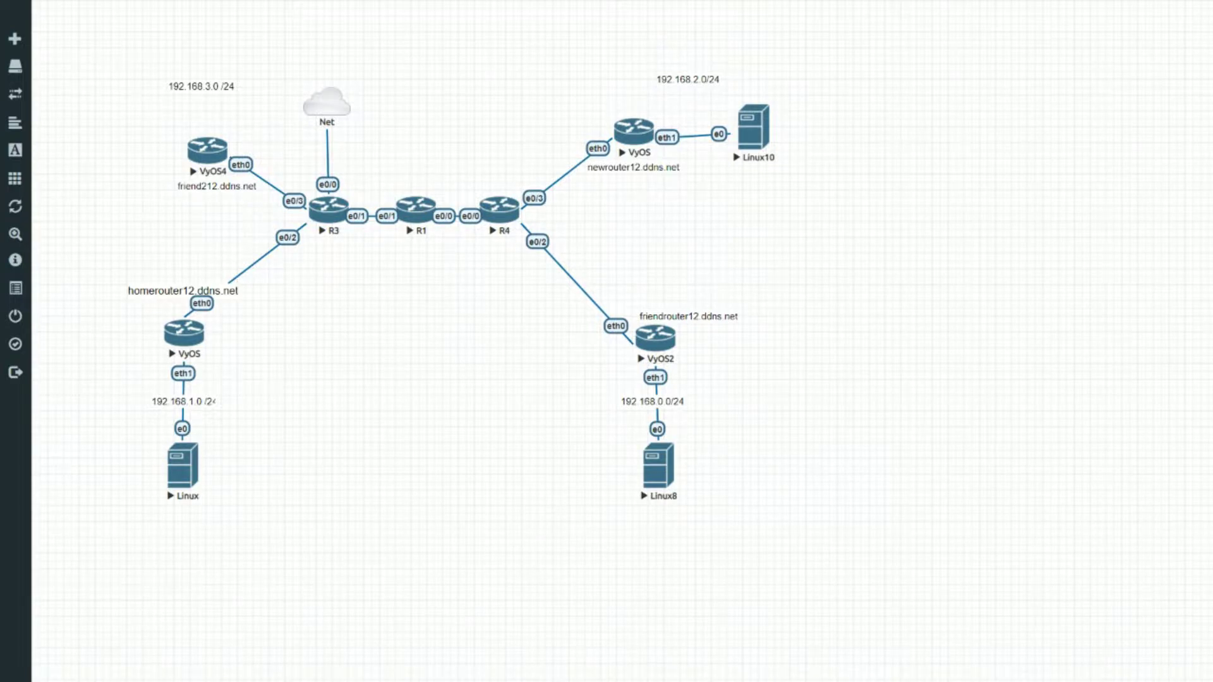
Step: Circle the home, VyOS2, newrouter and VyOS4 sites, link home to each, and underline both subnet labels
mouse_move(212, 523)
left_mouse_down()
mouse_move(131, 500)
mouse_move(213, 528)
left_mouse_up()
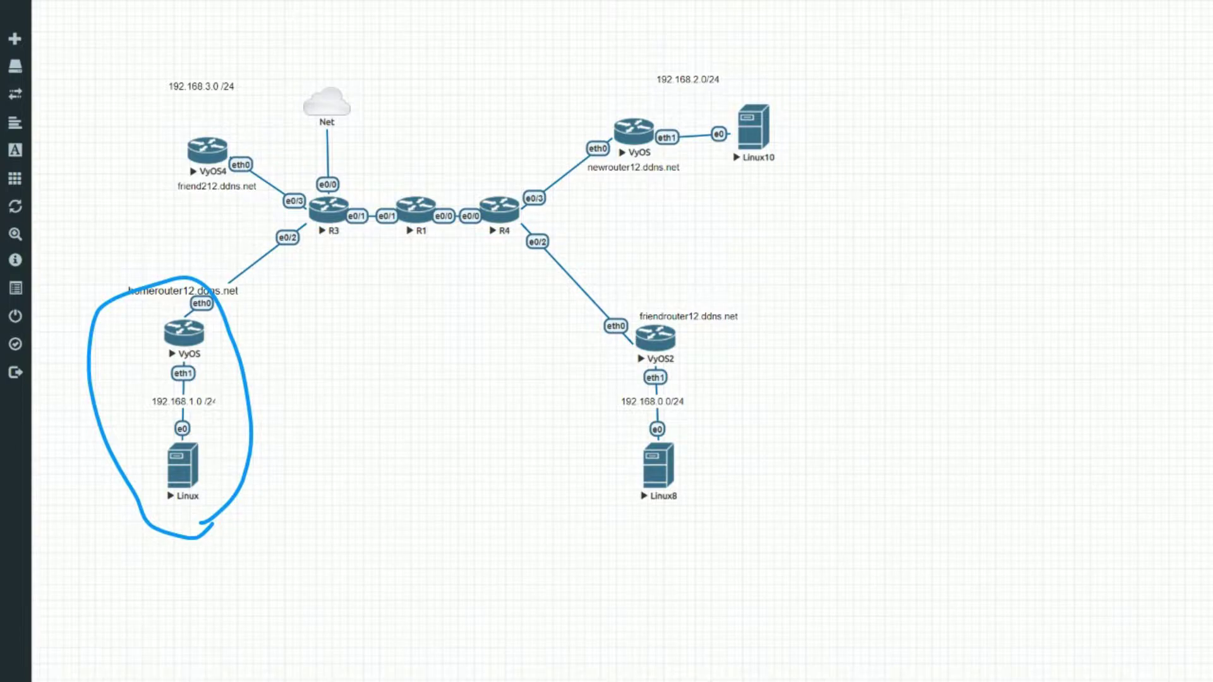
mouse_move(734, 293)
left_mouse_down()
mouse_move(707, 505)
mouse_move(682, 264)
left_mouse_up()
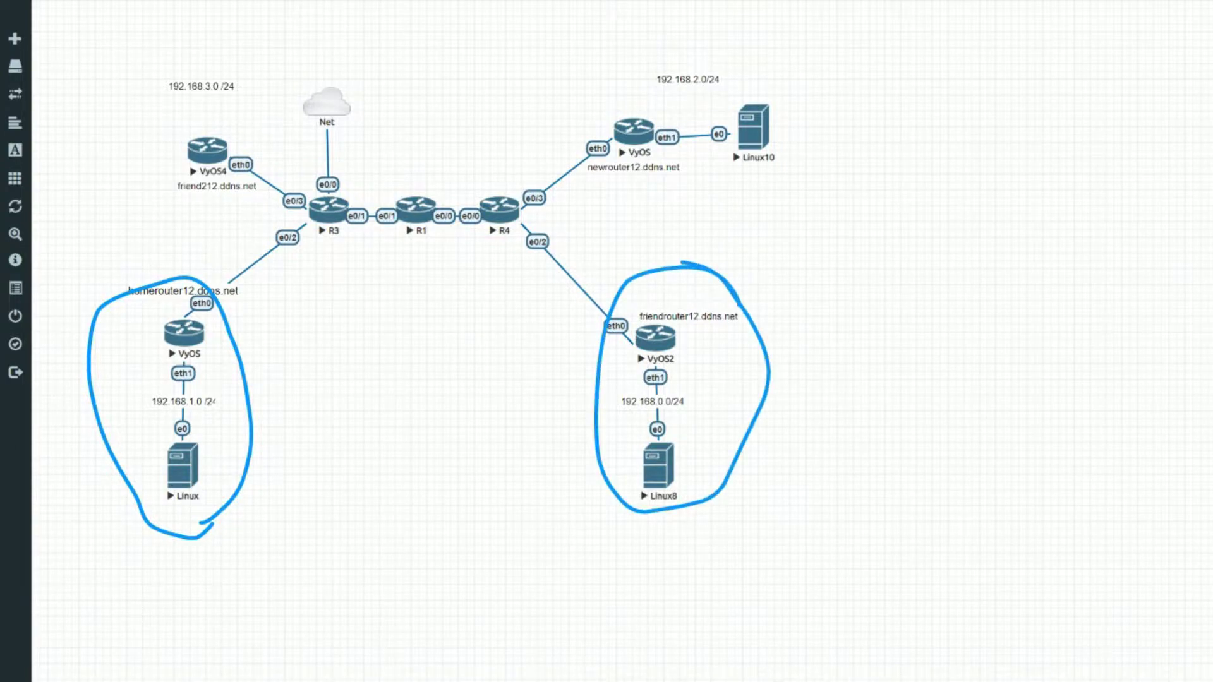
left_click_drag(221, 314, 614, 292)
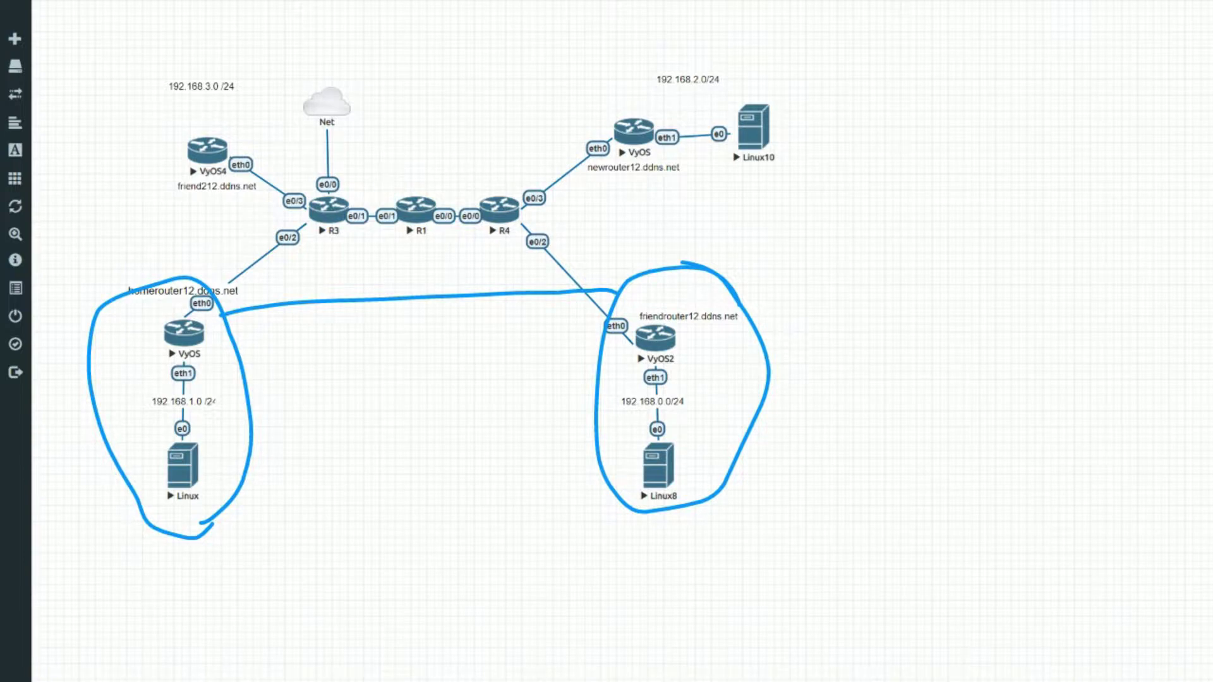
mouse_move(226, 285)
left_mouse_down()
mouse_move(512, 206)
mouse_move(572, 177)
left_mouse_up()
mouse_move(781, 65)
left_mouse_down()
mouse_move(680, 49)
mouse_move(793, 170)
mouse_move(737, 55)
left_mouse_up()
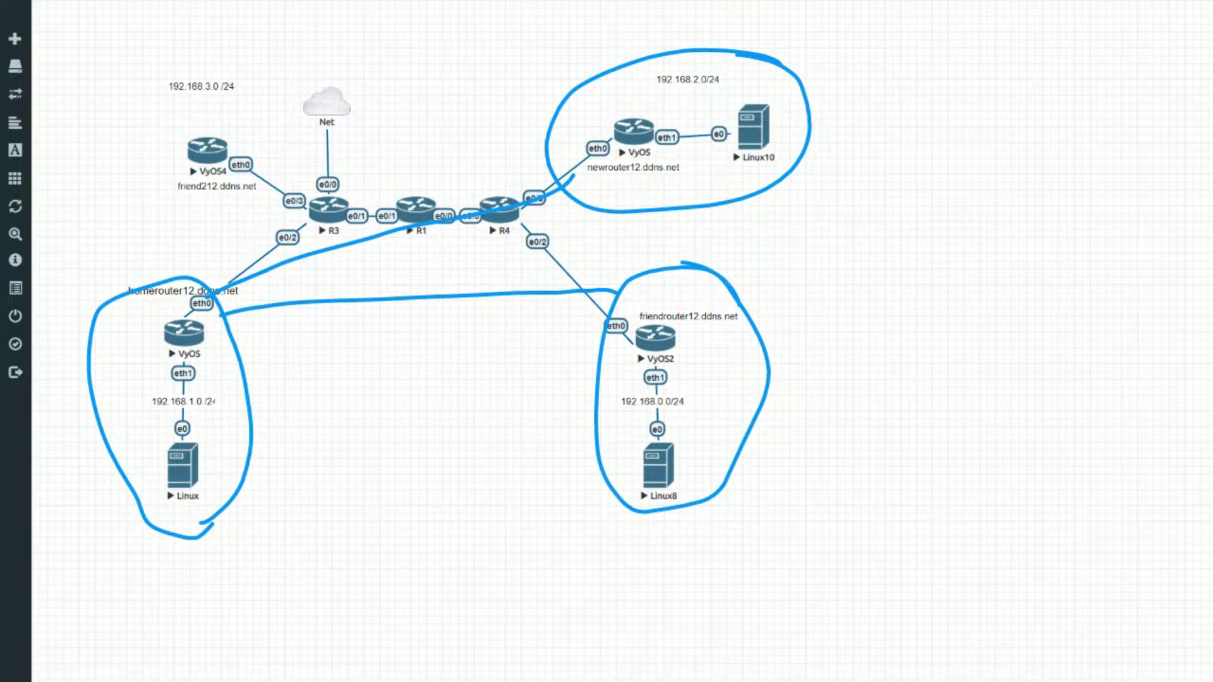
mouse_move(197, 280)
left_mouse_down()
mouse_move(254, 226)
mouse_move(245, 214)
mouse_move(315, 104)
mouse_move(282, 229)
mouse_move(352, 168)
left_mouse_up()
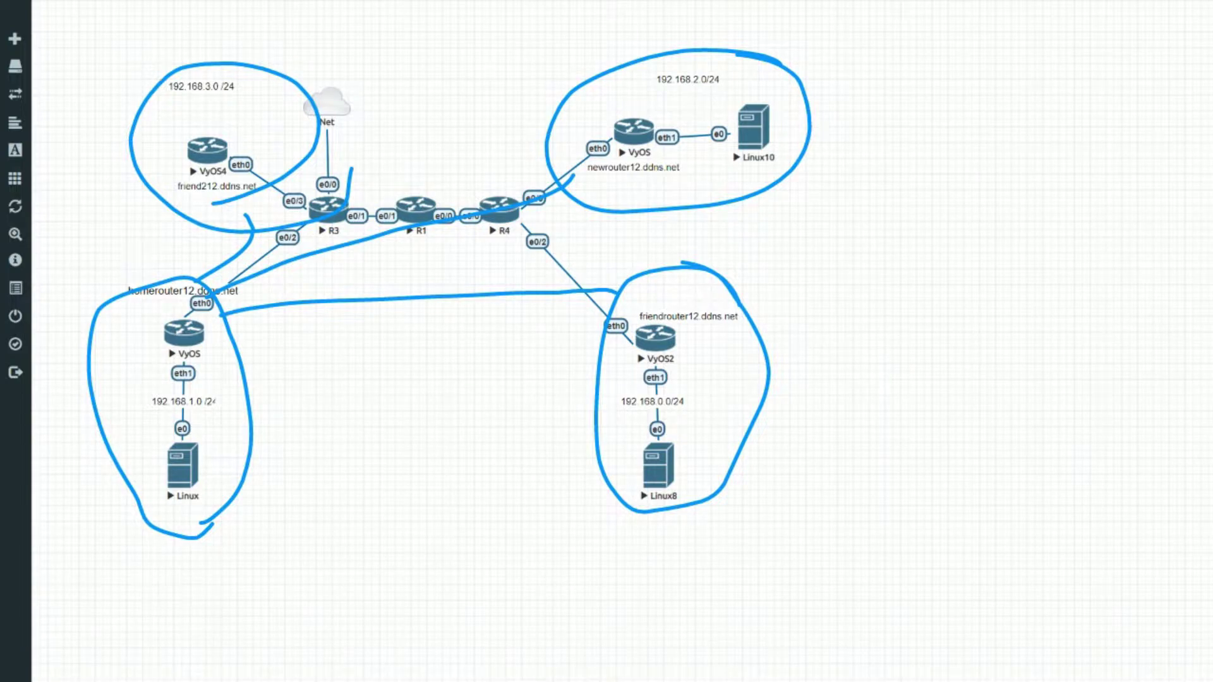
left_click_drag(168, 104, 248, 99)
left_click_drag(658, 94, 747, 96)
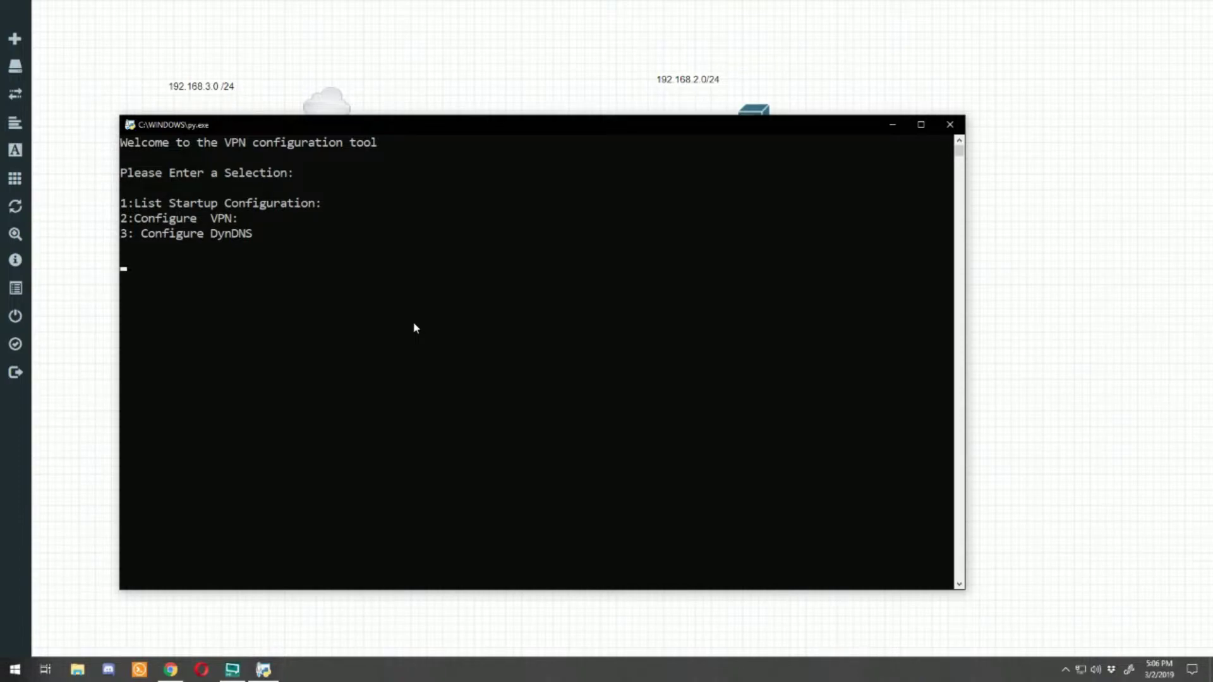
Step: Choose the DynDNS option with hostname newrouter12.ddns.net and enter the login username and password
type("3")
key("Return")
type("newroute")
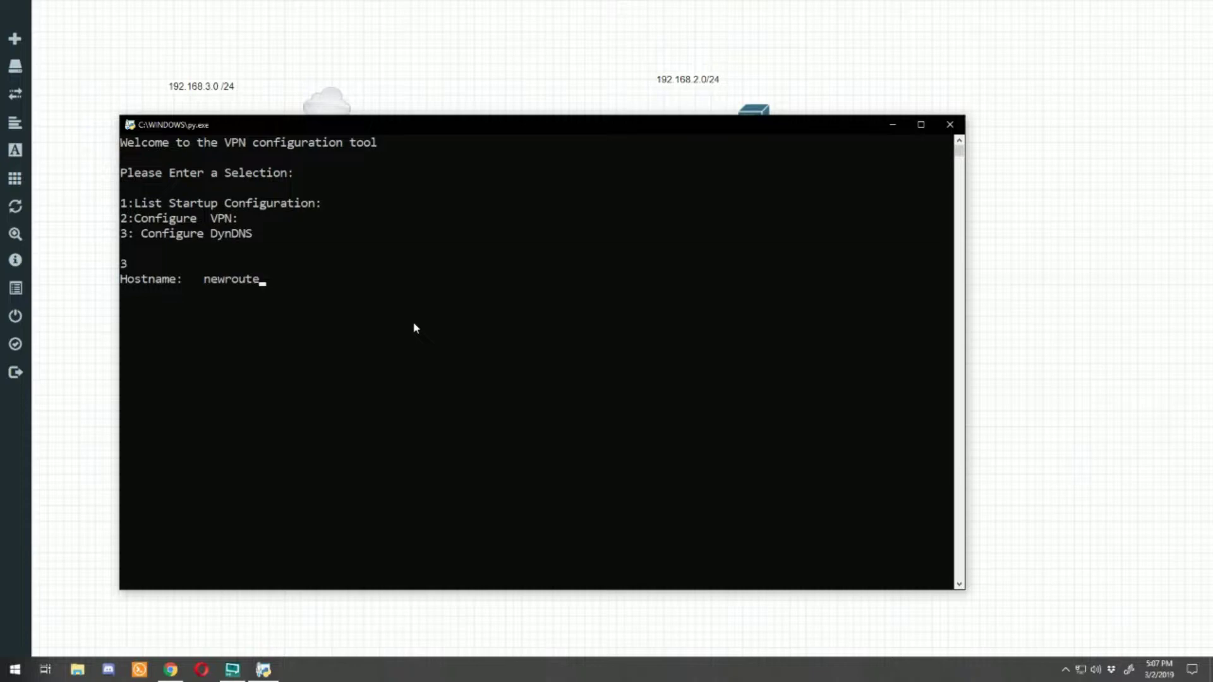
type("r12.ddns.net")
key("Return")
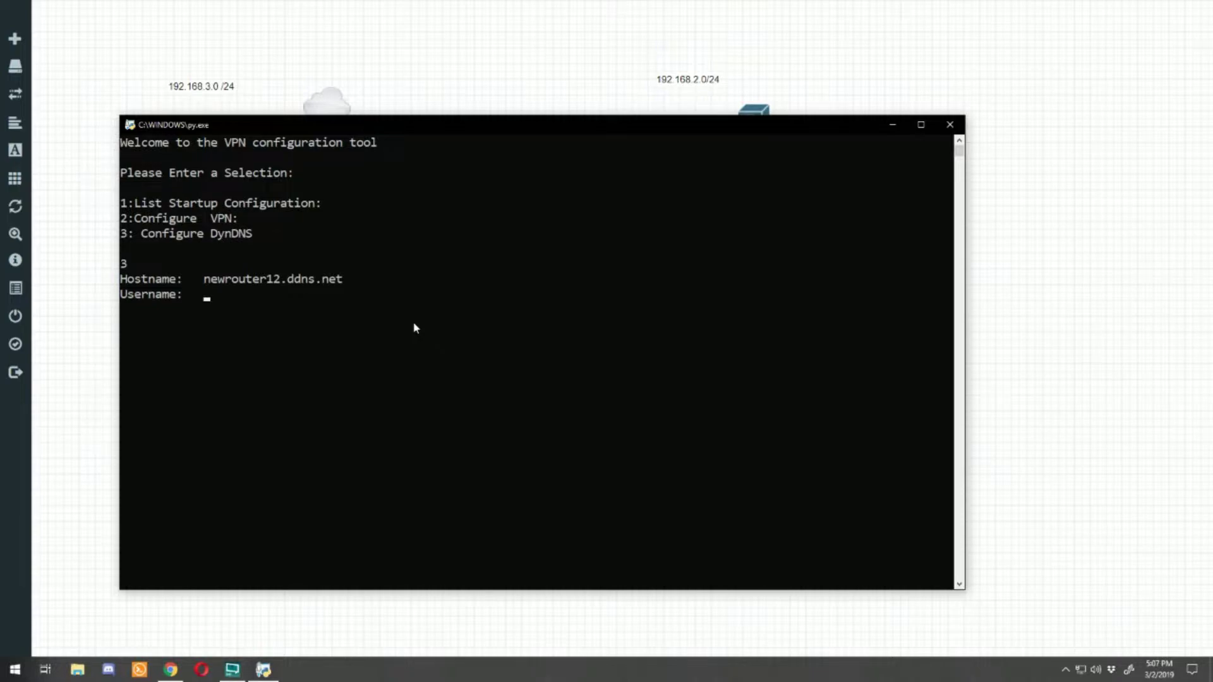
type("username")
key("Return")
type("password")
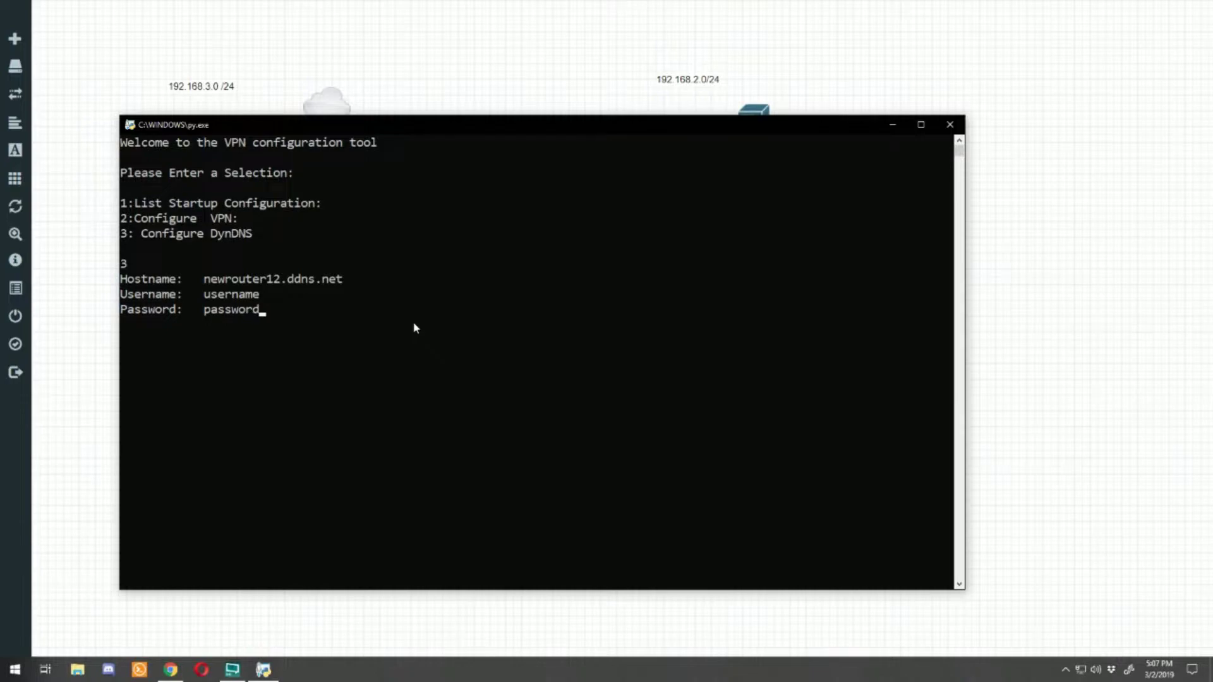
key("Return")
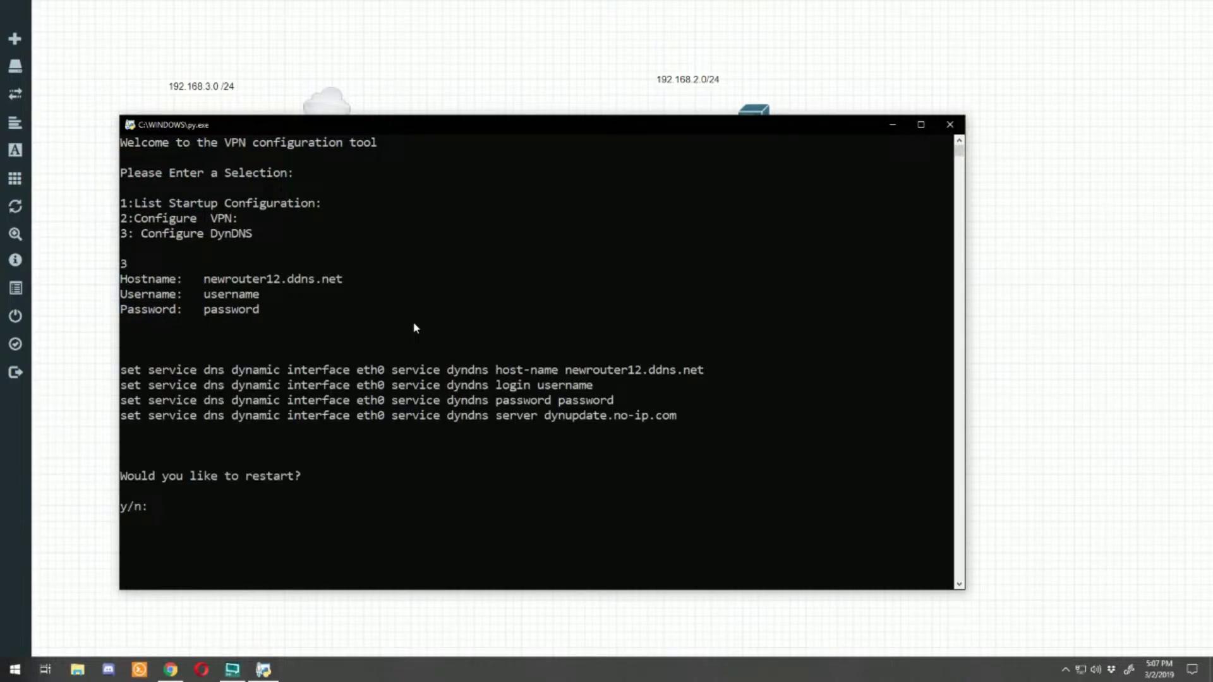
Step: Copy the four generated eth0 dyndns set commands and decline the restart with n
left_click_drag(677, 417, 109, 373)
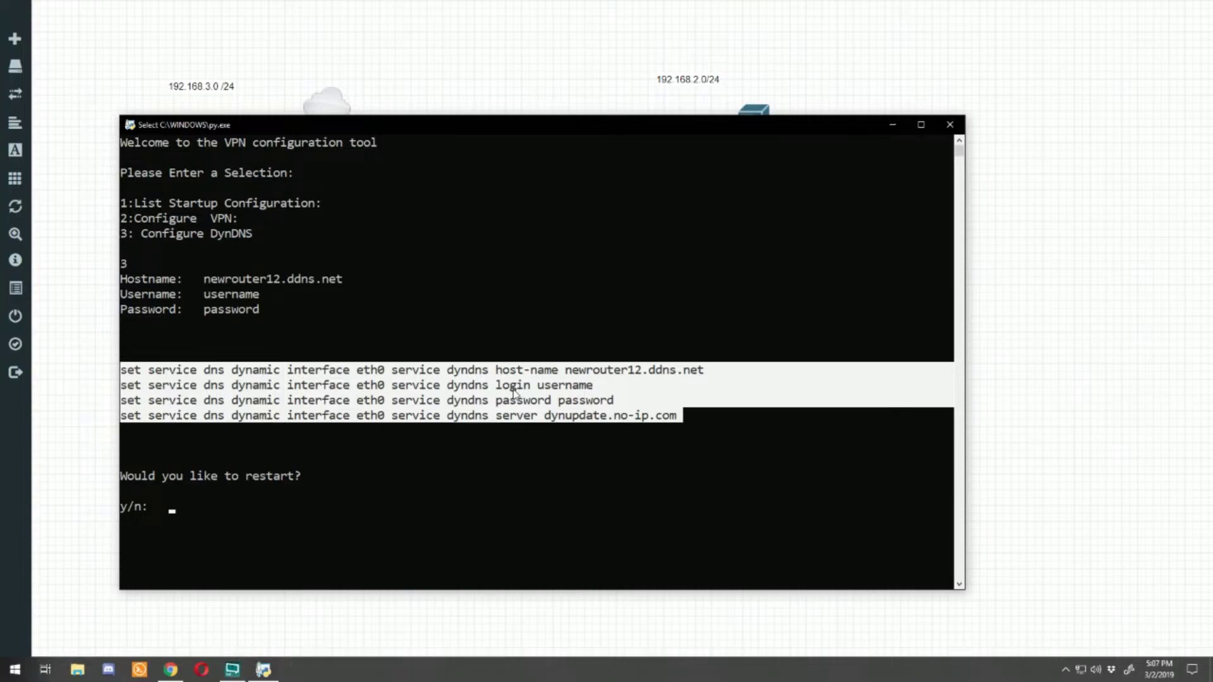
left_click(165, 475)
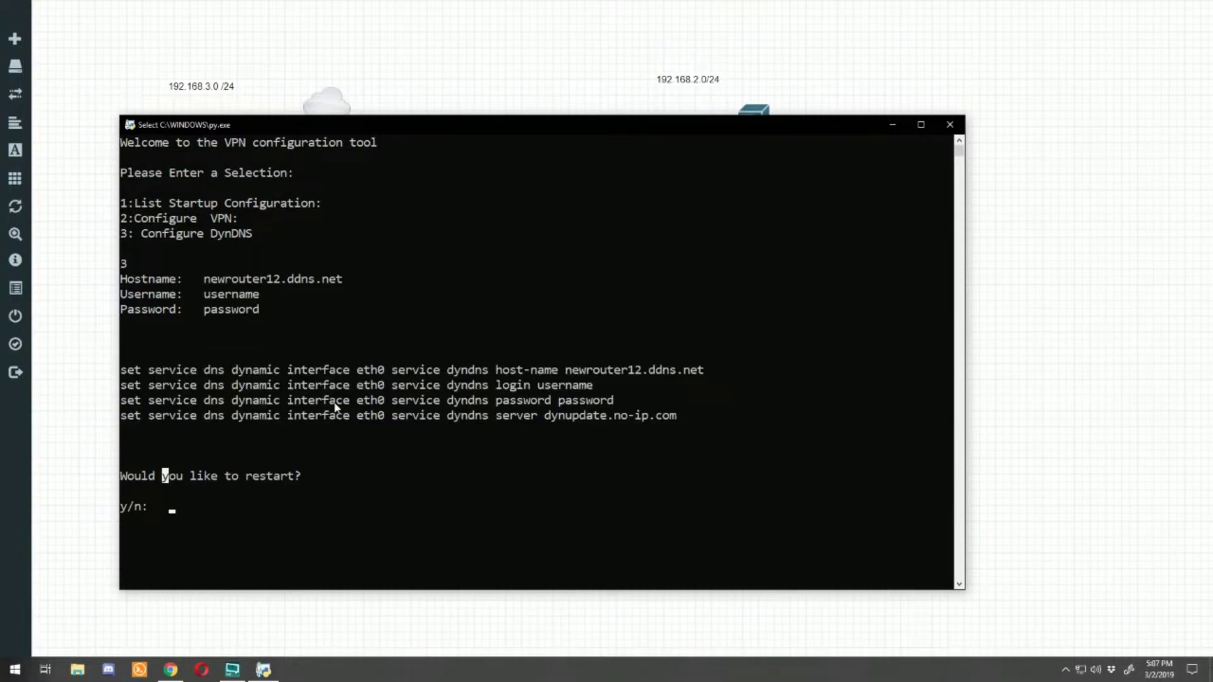
type("n")
key("Return")
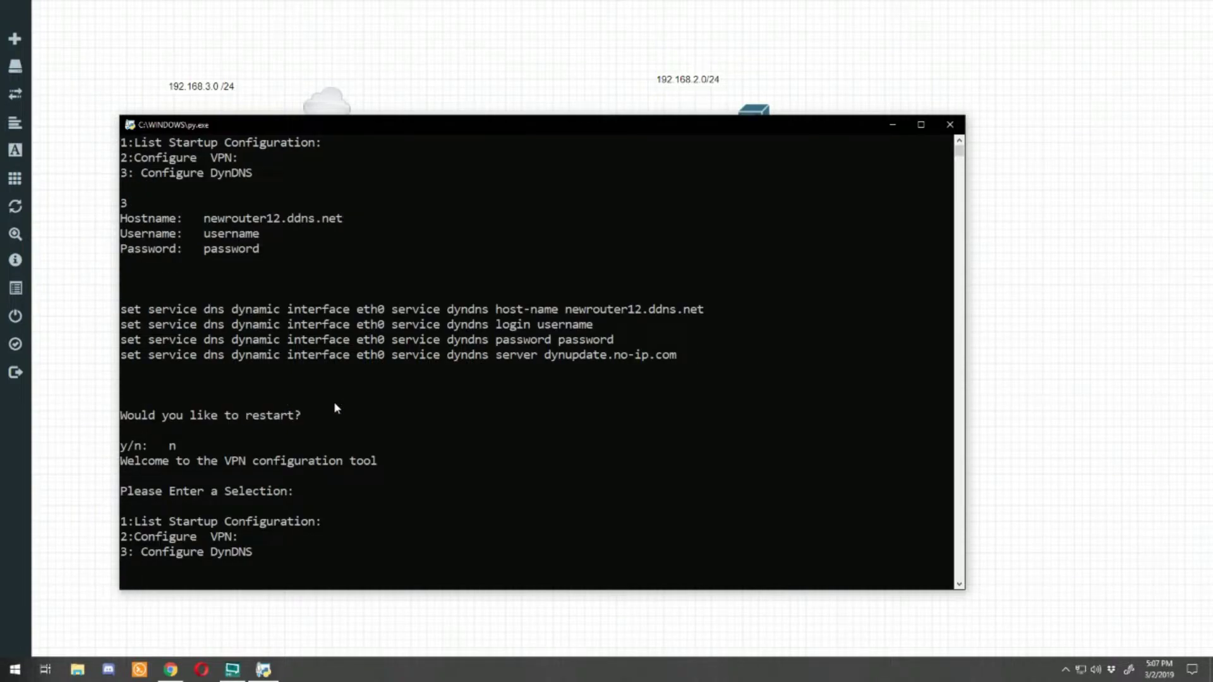
Step: Choose the VPN option for router newrouter12.ddns.net, destination homerouter12.ddns.net, tunnel number 1
type("2")
key("Return")
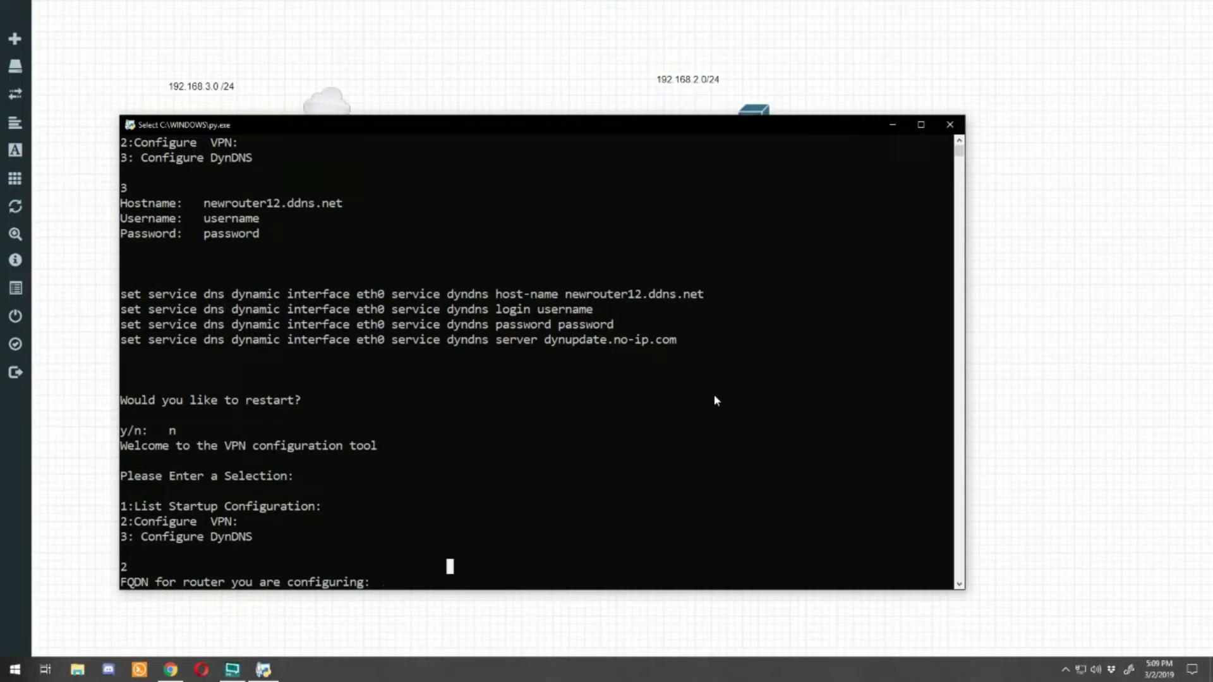
type("newrouter12.ddns.net")
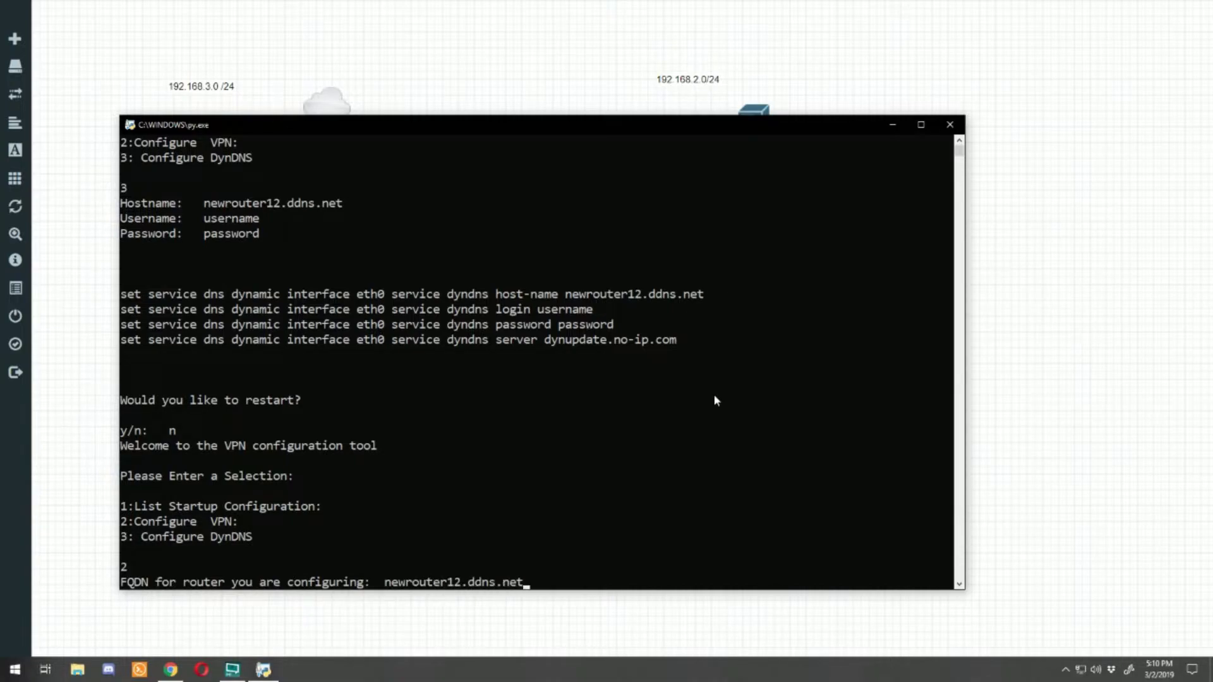
key("Return")
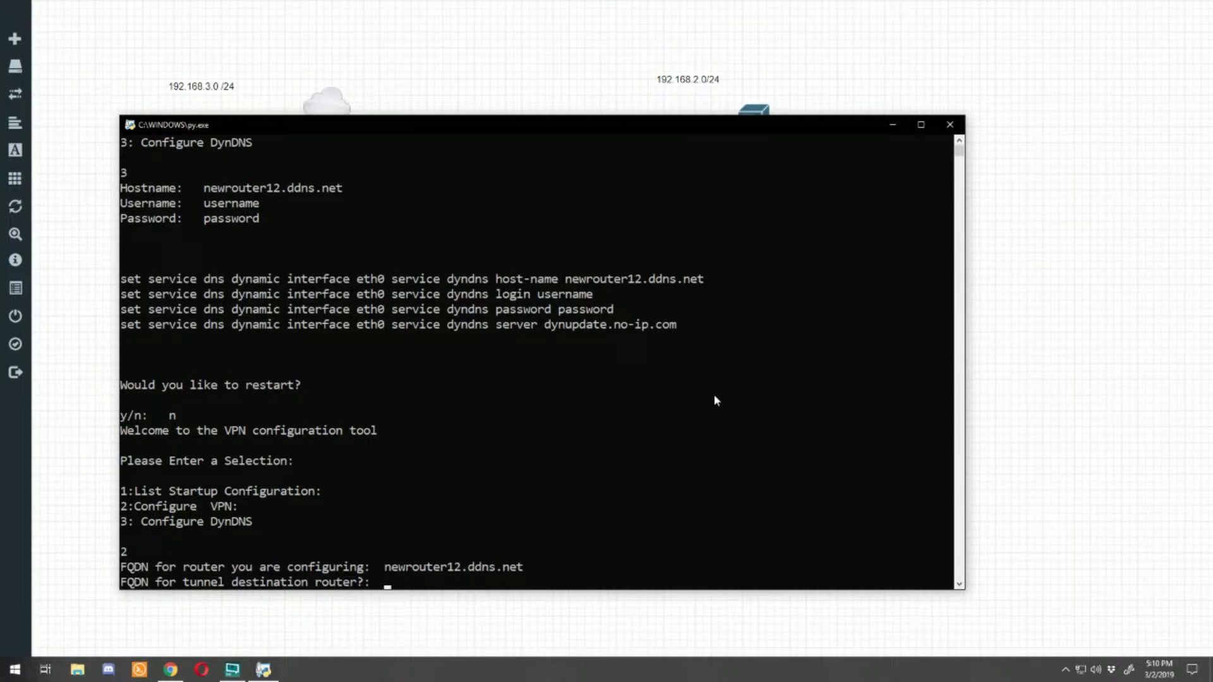
type("homerouter12.ddns.net")
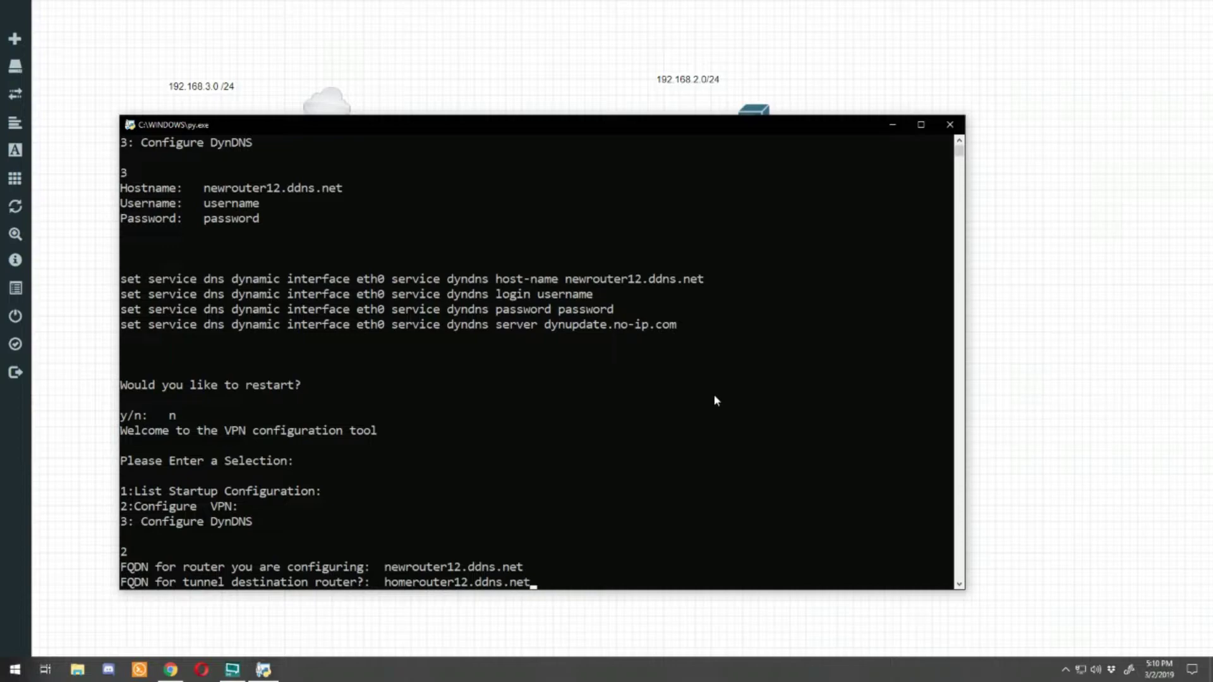
key("Return")
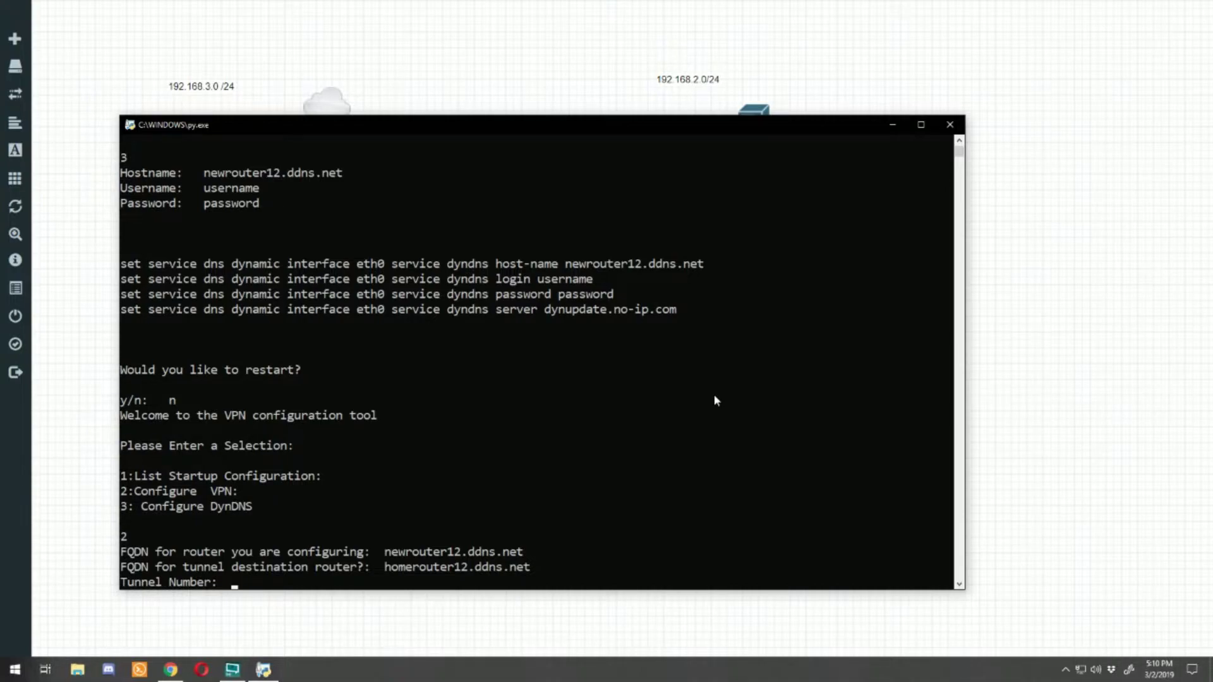
type("1")
key("Return")
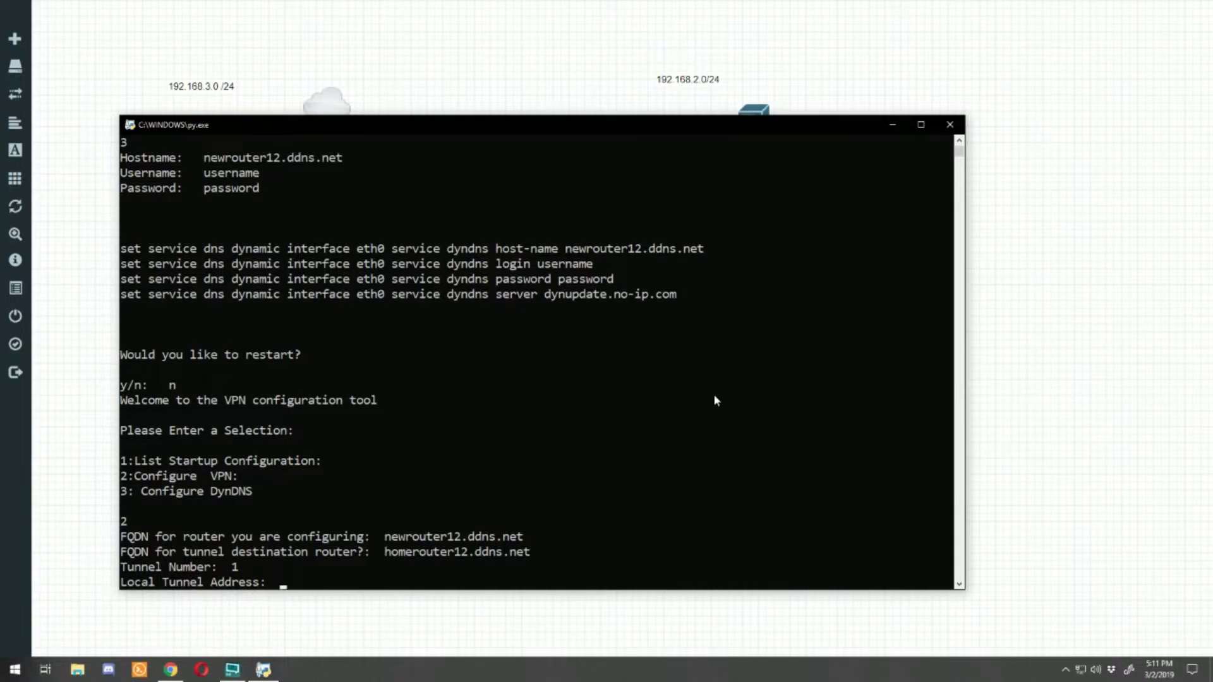
Step: Enter local tunnel address 10.0.0.6, remote 10.0.0.5, and tunnel network 10.0.0.4/30
type("10.0.0.6")
key("Return")
type("10.0.0.5")
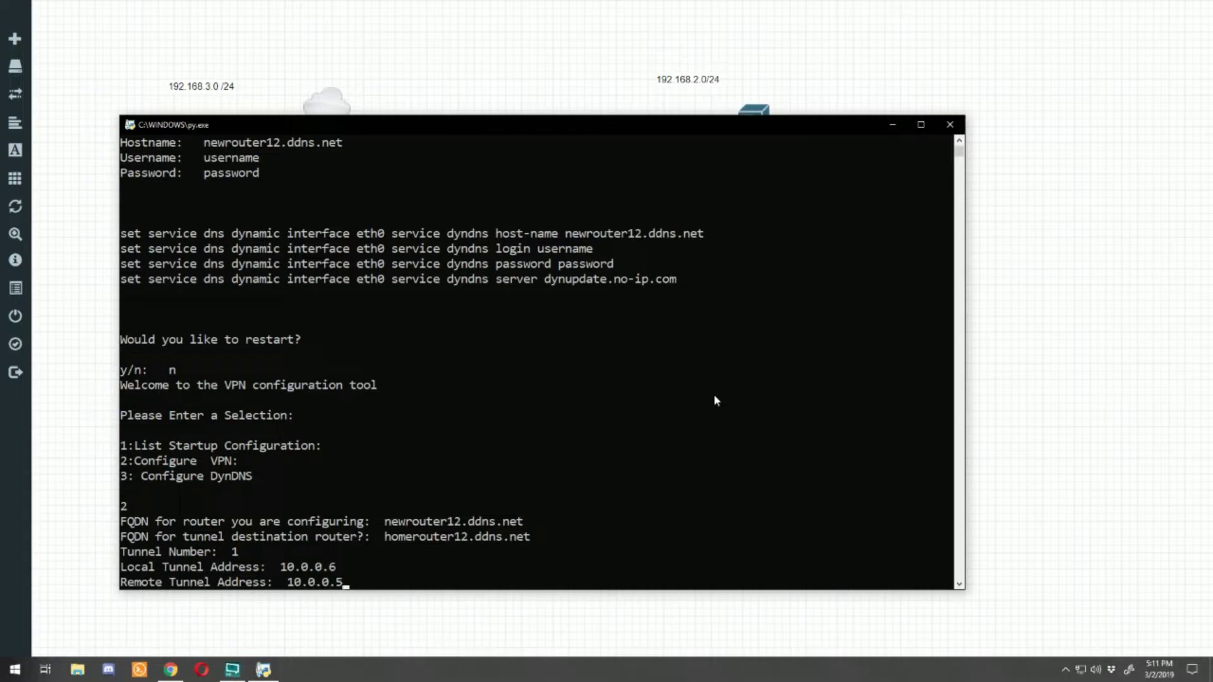
key("Return")
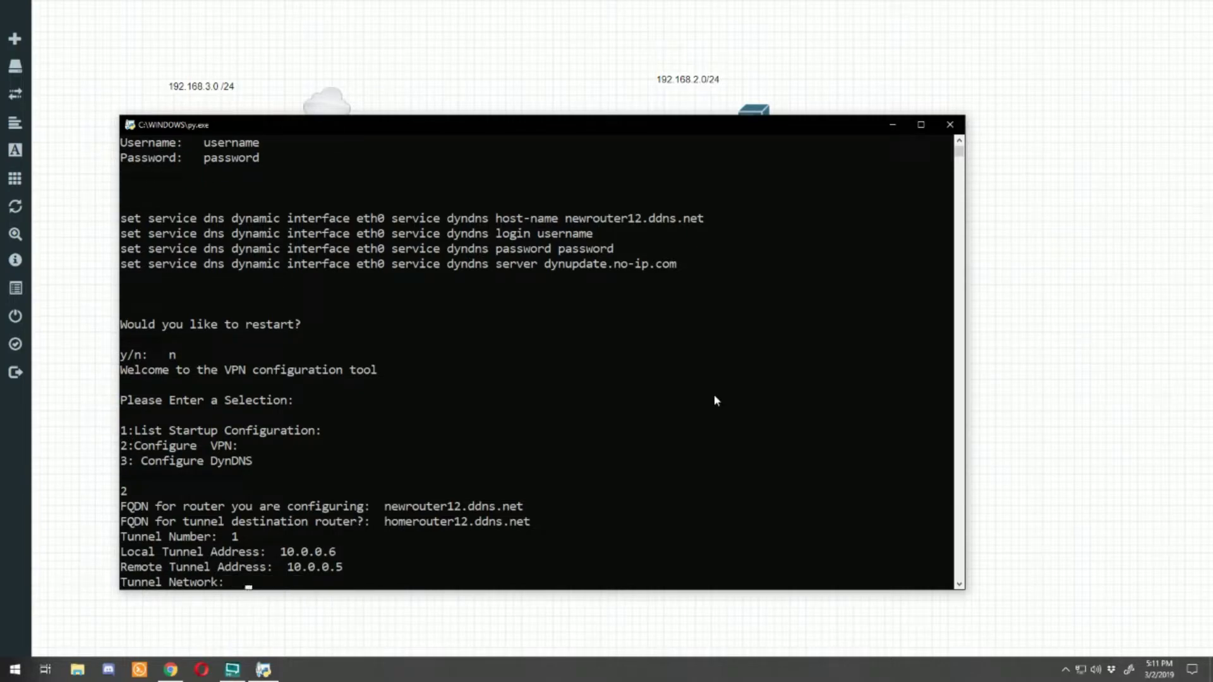
type("10.0.0.4")
key("Return")
type("/30")
key("Return")
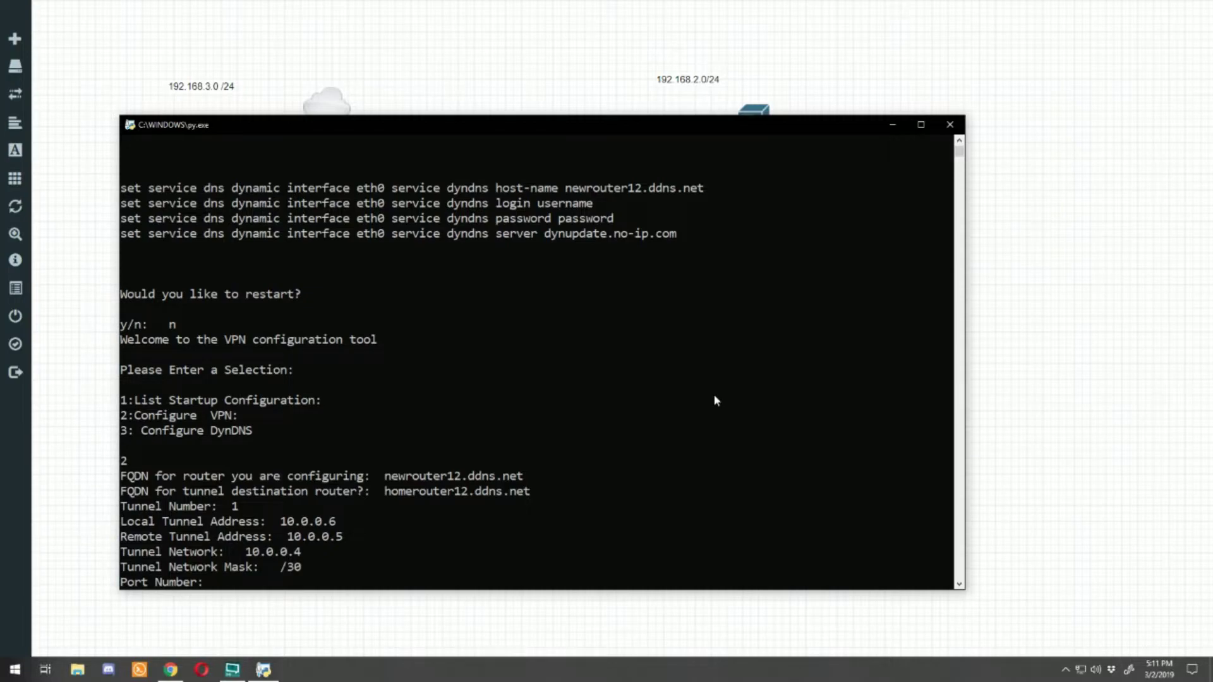
Step: Enter port 1195, keyfile secretnew, the remote username, and local network 192.168.2.0/24
type("1195")
key("Return")
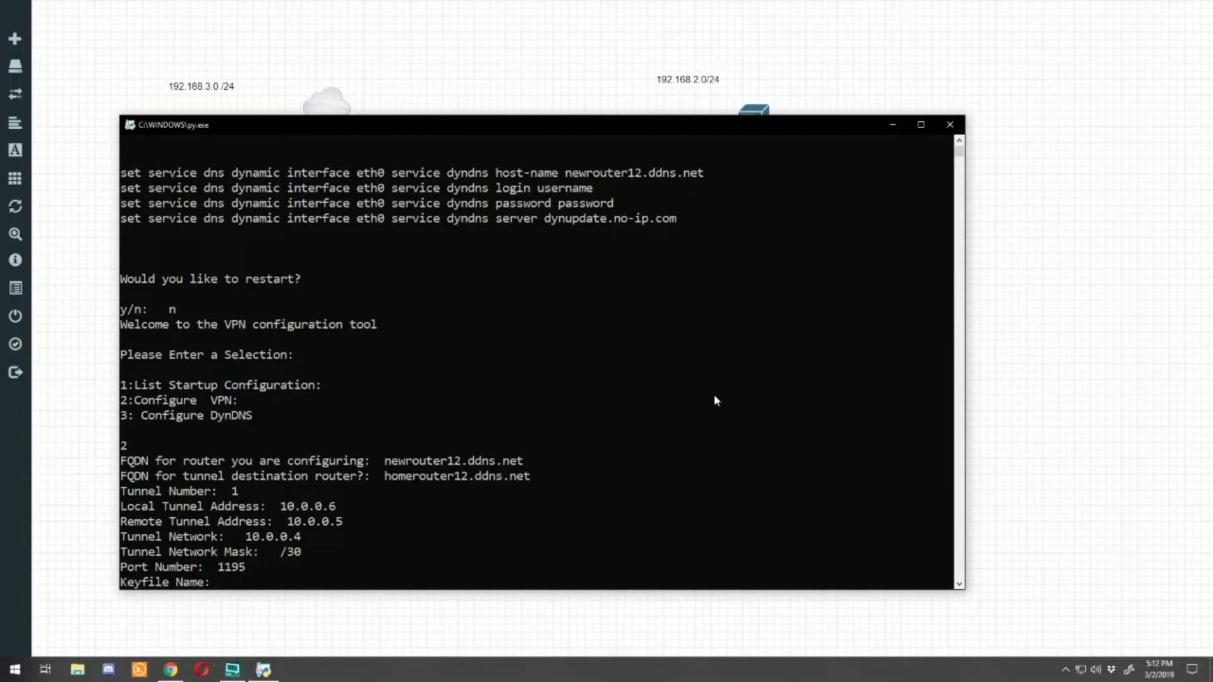
type("secretnew")
key("Return")
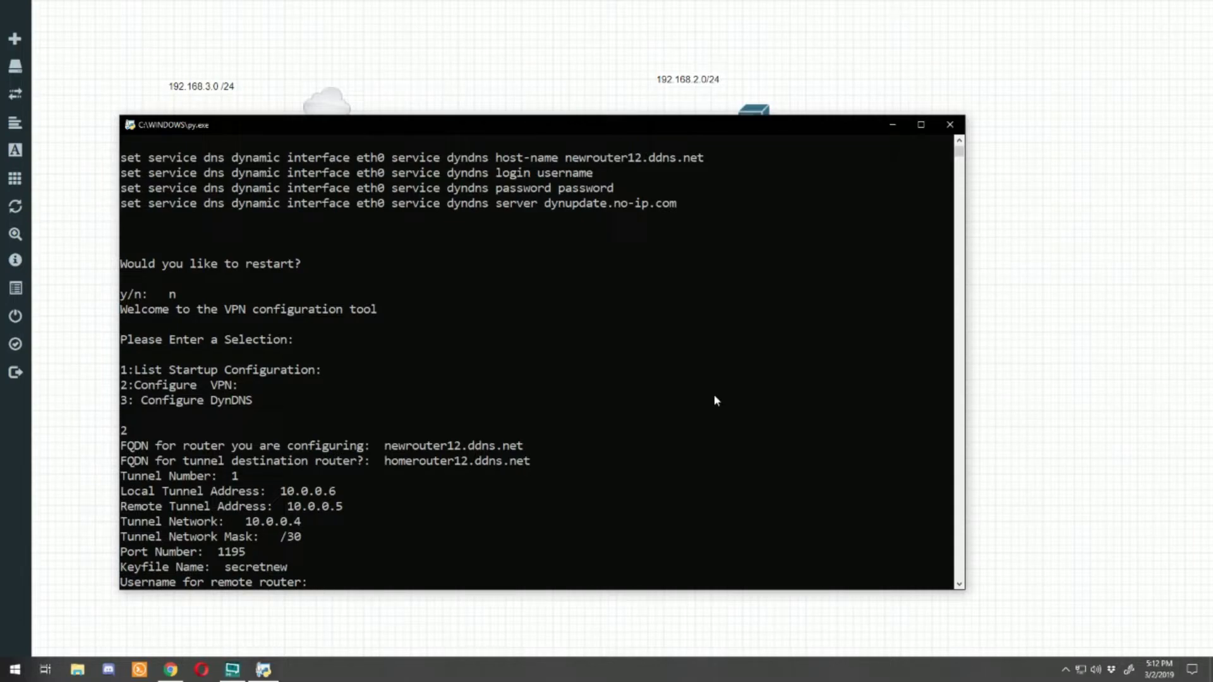
type("me")
key("Return")
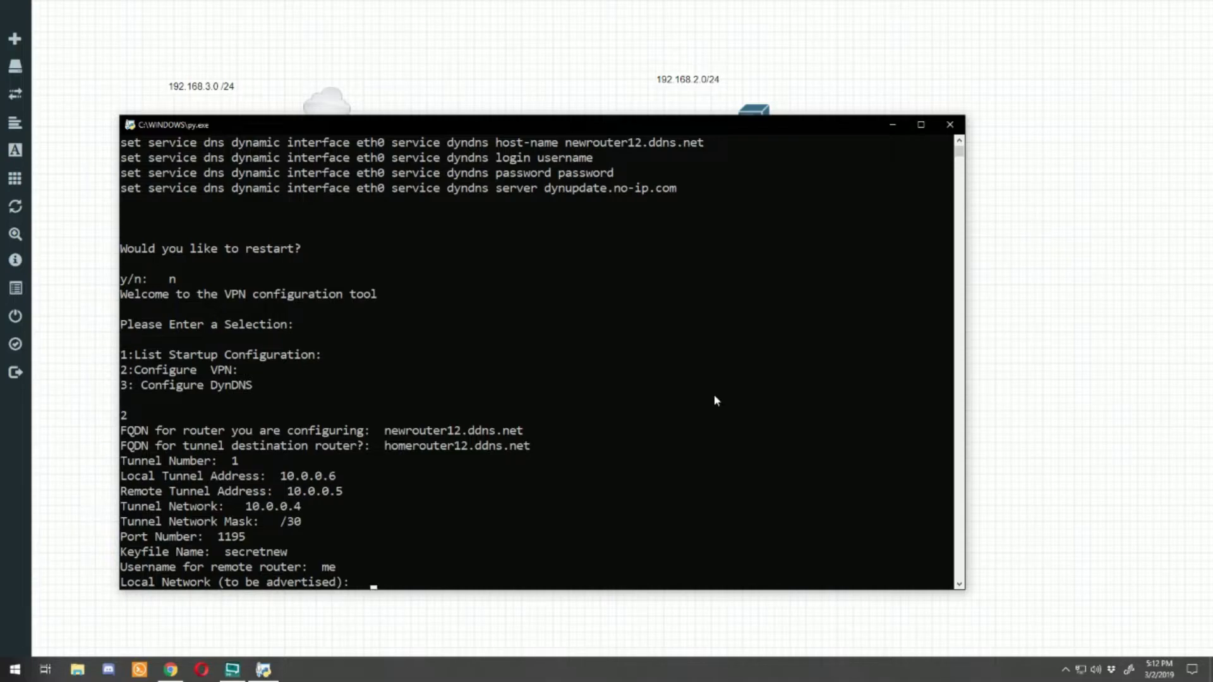
type("192.168.2.0")
key("Return")
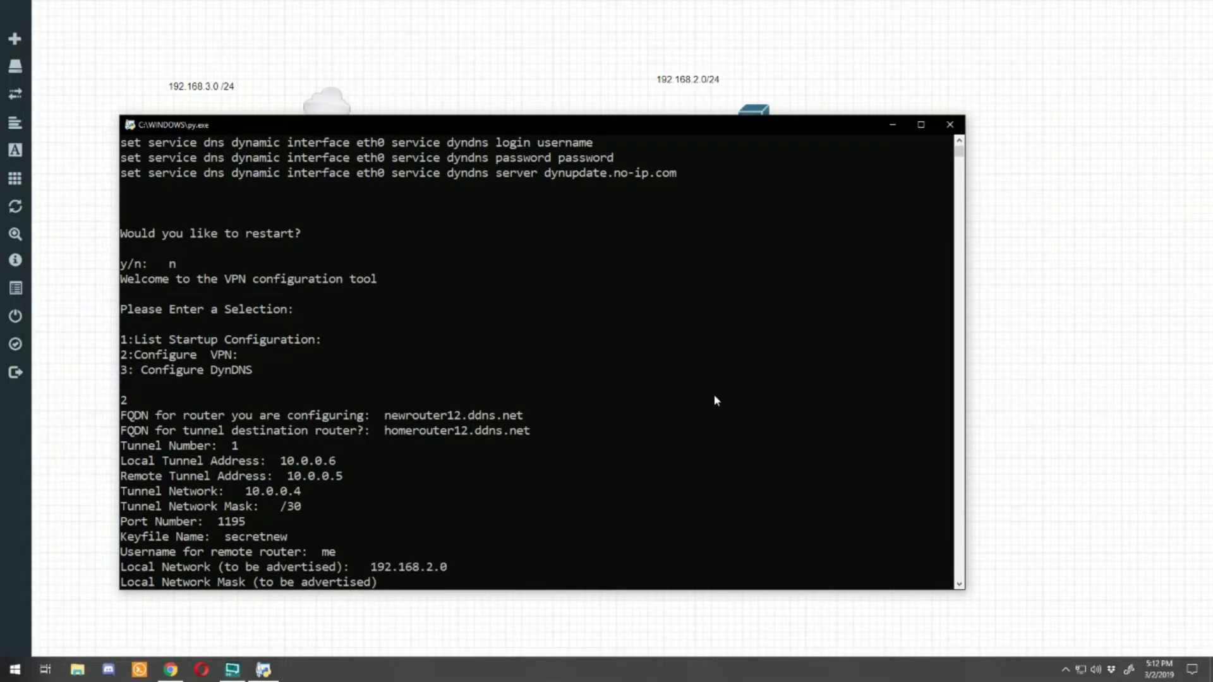
type("/24")
key("Return")
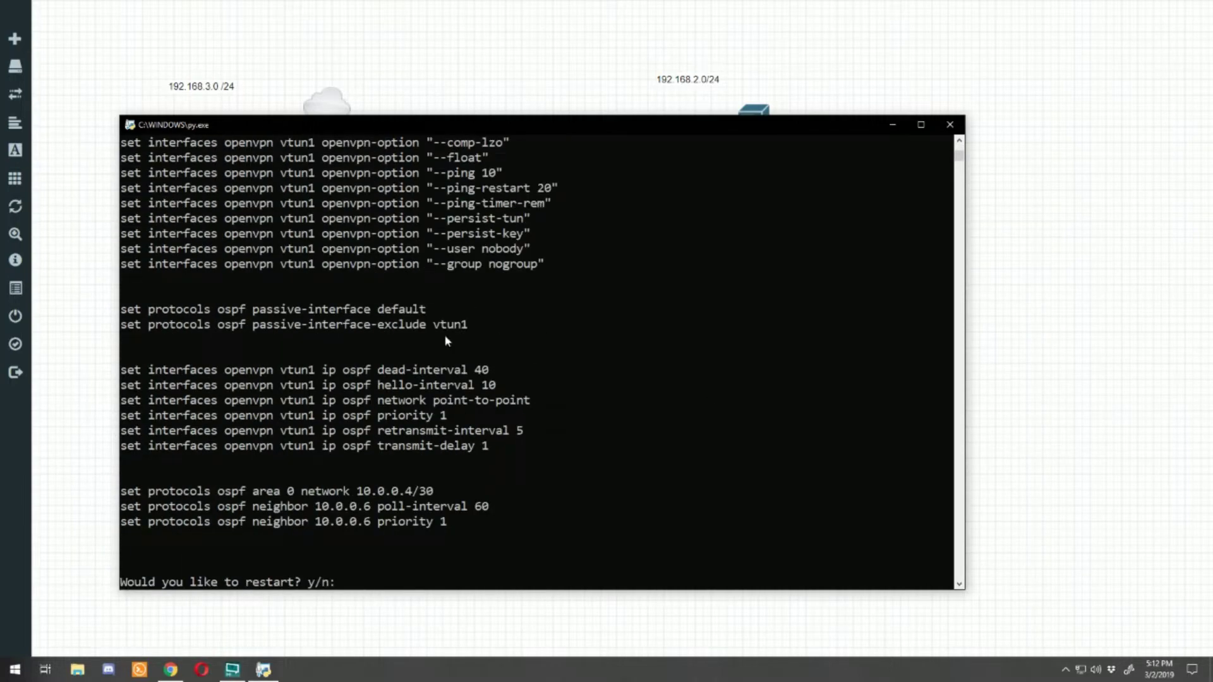
Step: Copy the openvpn-key generation and sudo scp secretnew lines into a new Notepad document
double_click(397, 125)
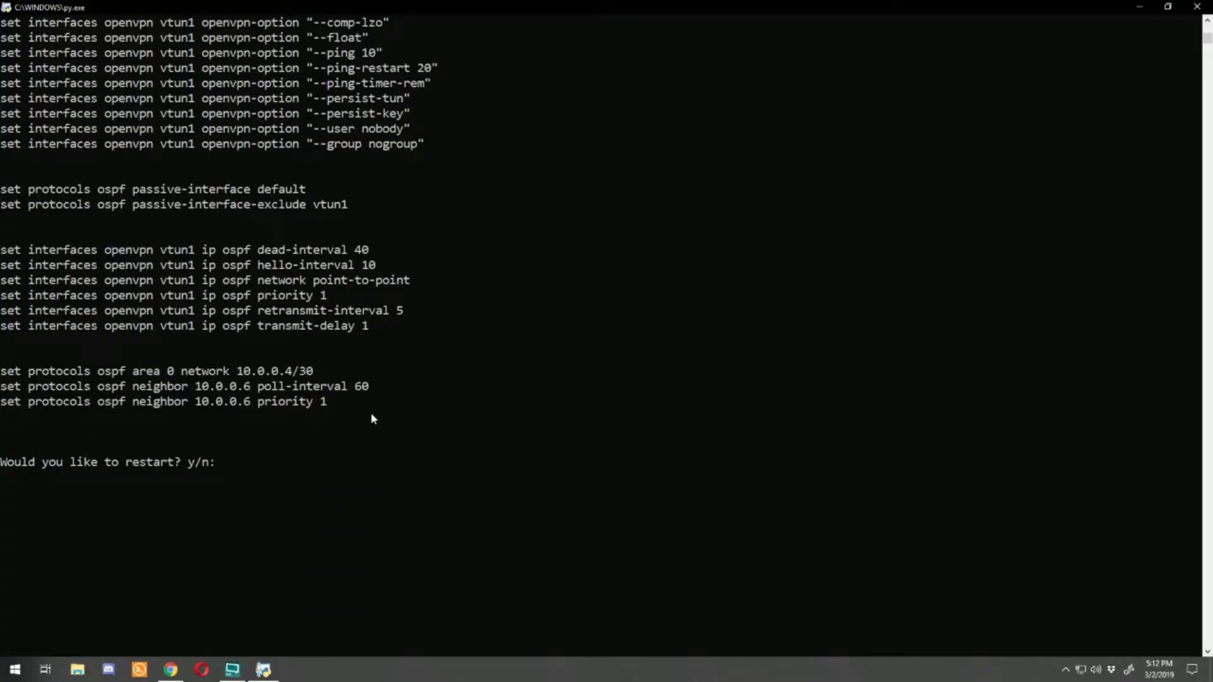
scroll(371, 418, "up", 7)
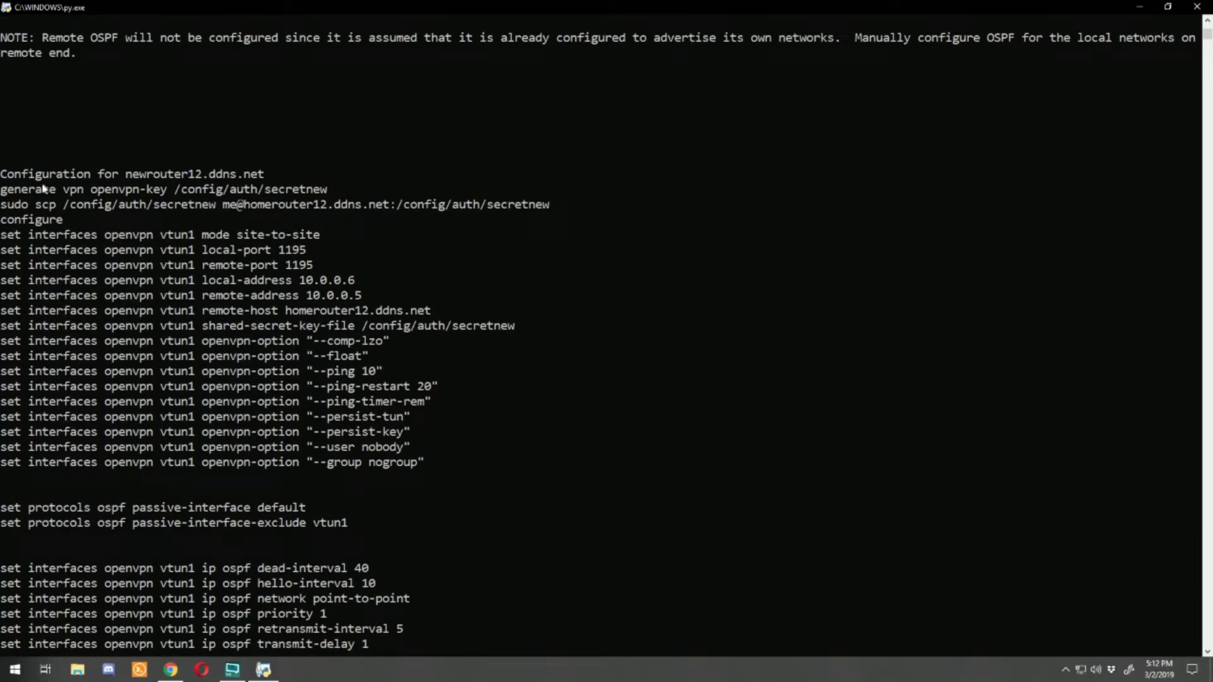
left_click_drag(6, 176, 326, 539)
scroll(378, 450, "down", 1)
scroll(373, 466, "down", 4)
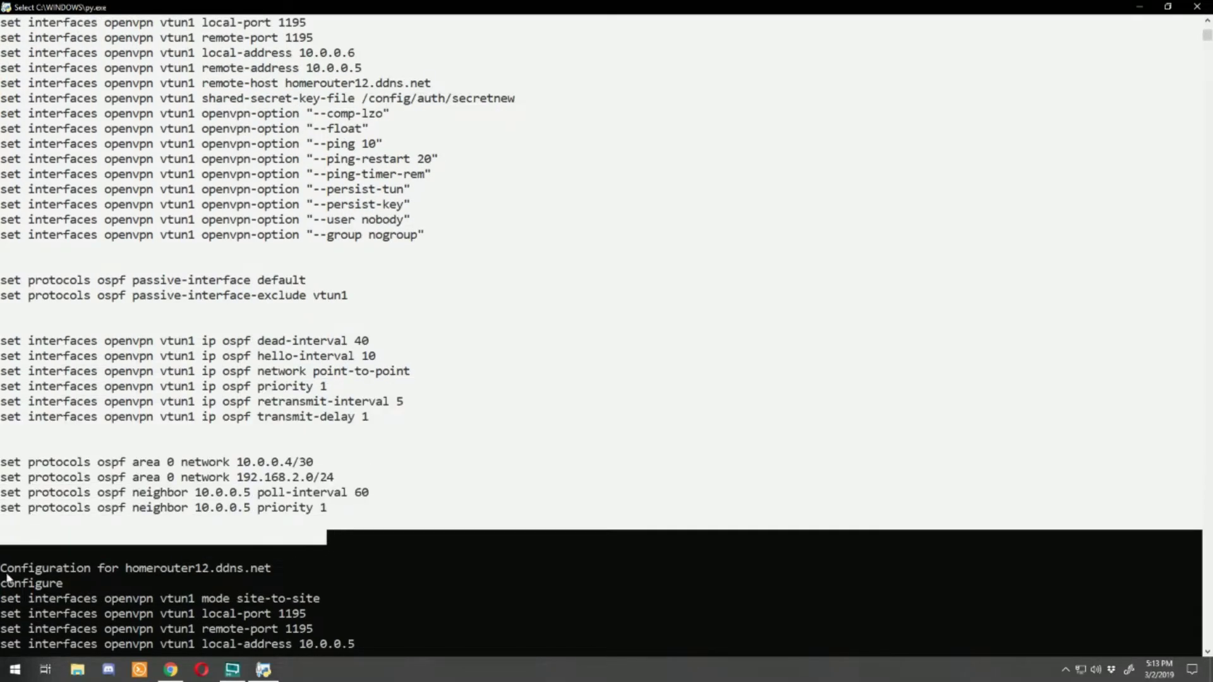
scroll(177, 515, "down", 8)
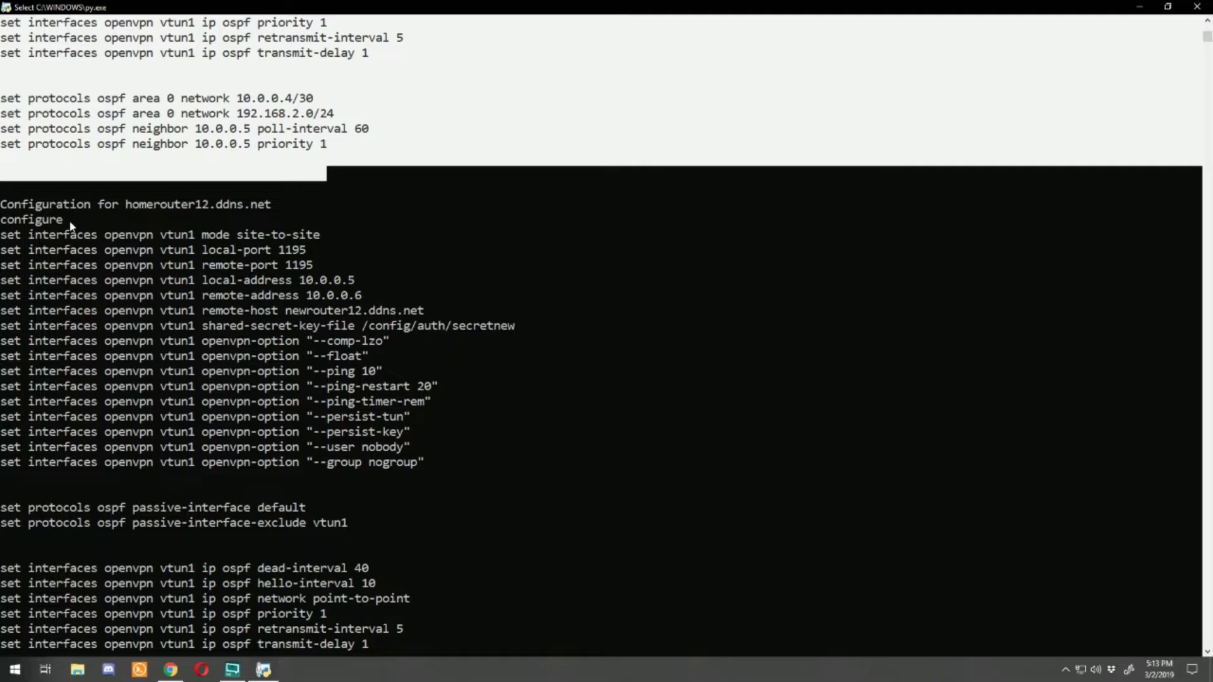
left_click_drag(2, 206, 363, 544)
scroll(6, 101, "up", 15)
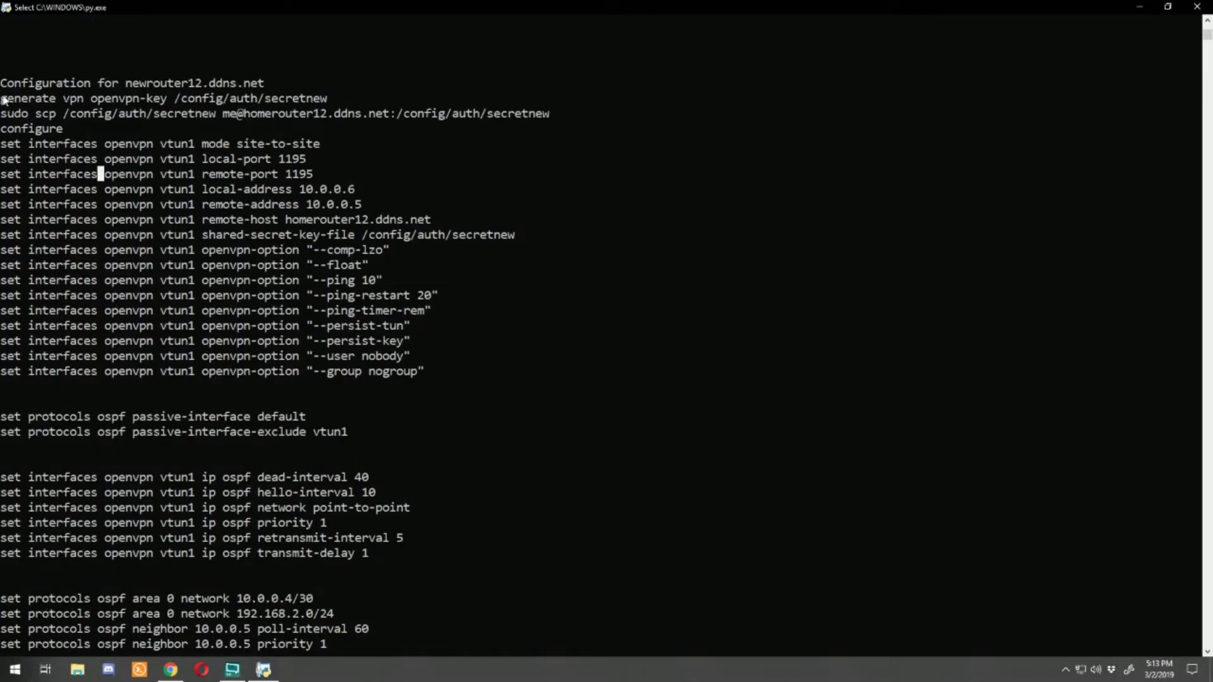
left_click_drag(2, 101, 620, 121)
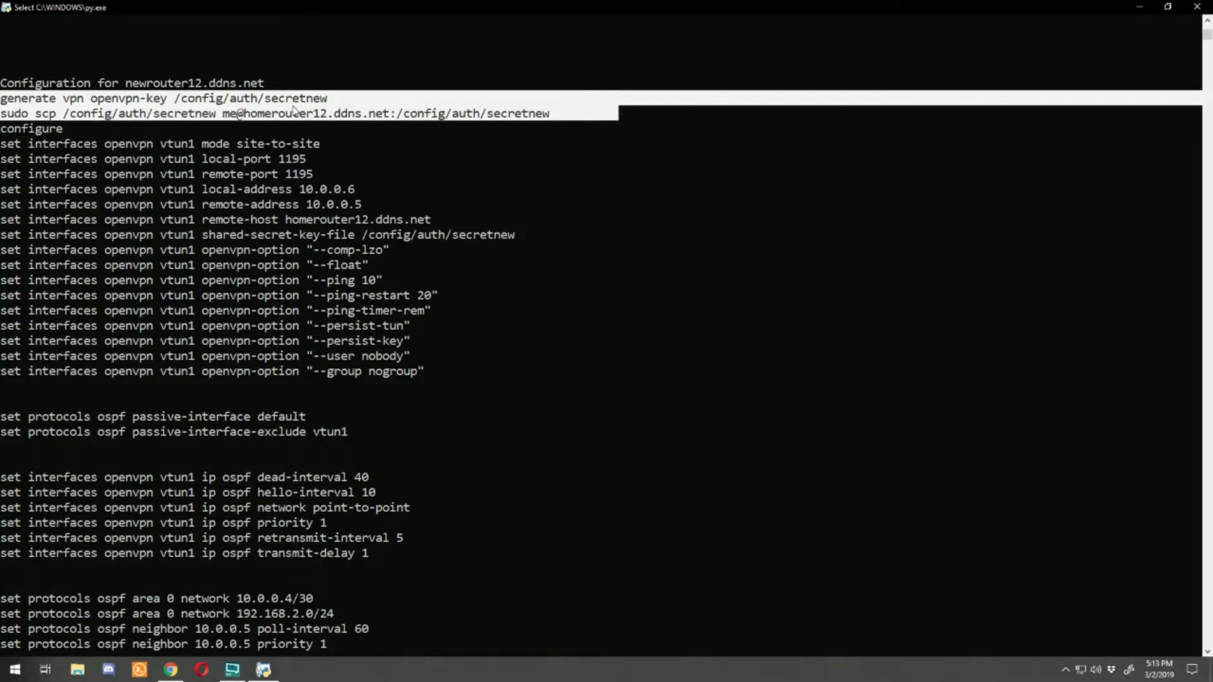
left_click(739, 118, "shift")
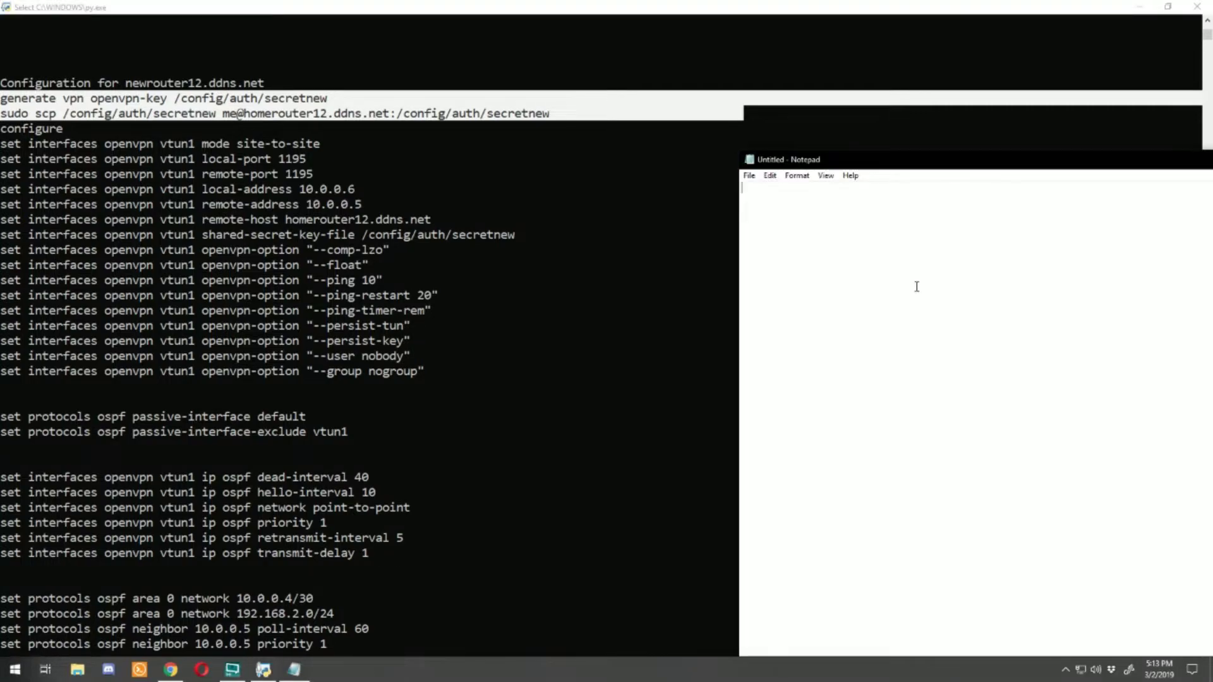
key("ctrl+v")
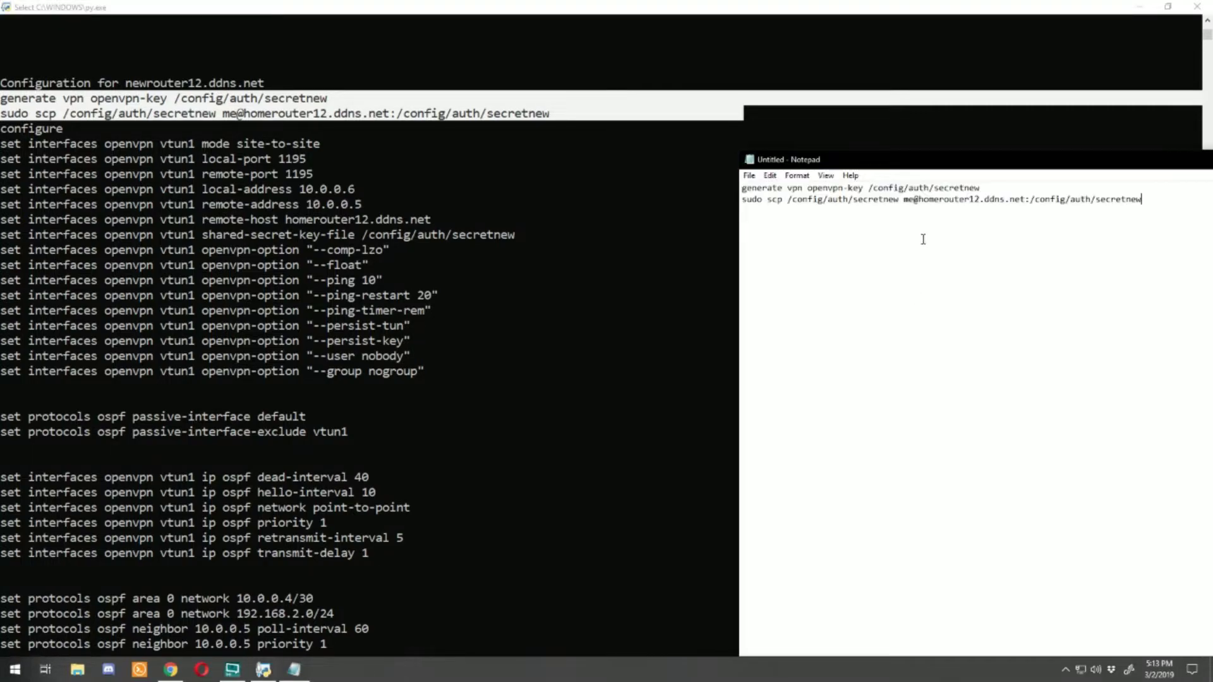
Step: Correct line one to 'generate openvpn key /config/auth/secretnew', select both lines, and return to EVE-NG
left_click_drag(899, 166, 747, 149)
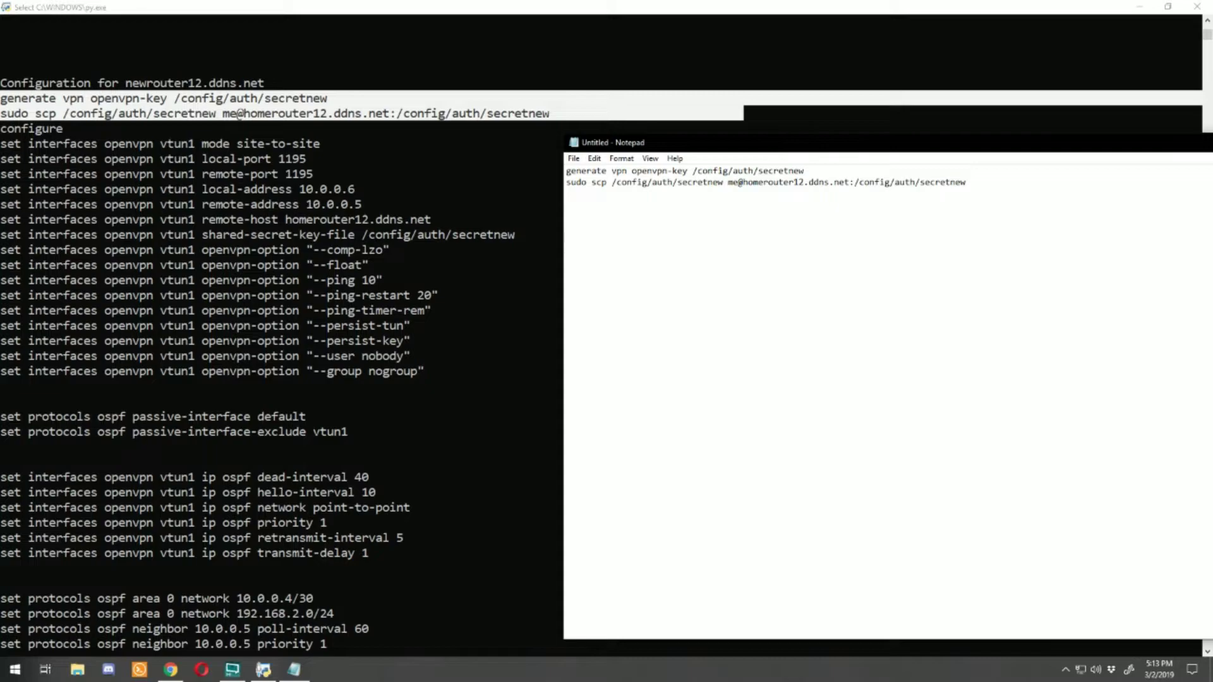
left_click_drag(1212, 244, 1209, 244)
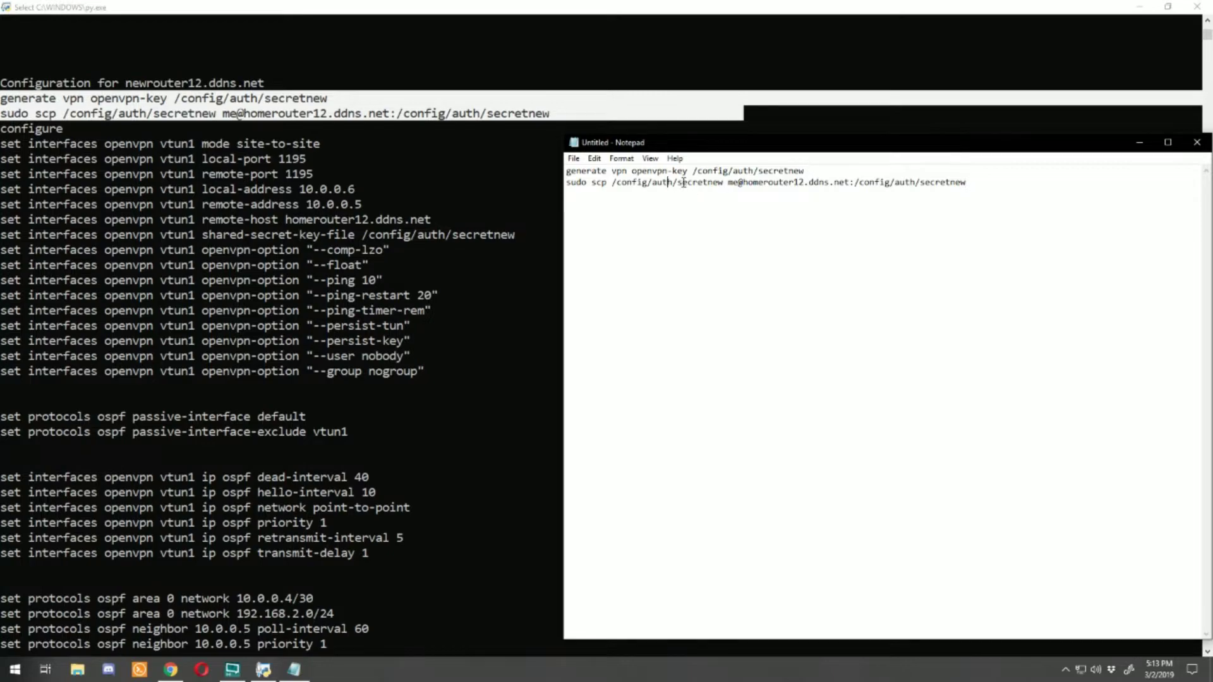
left_click_drag(689, 172, 612, 172)
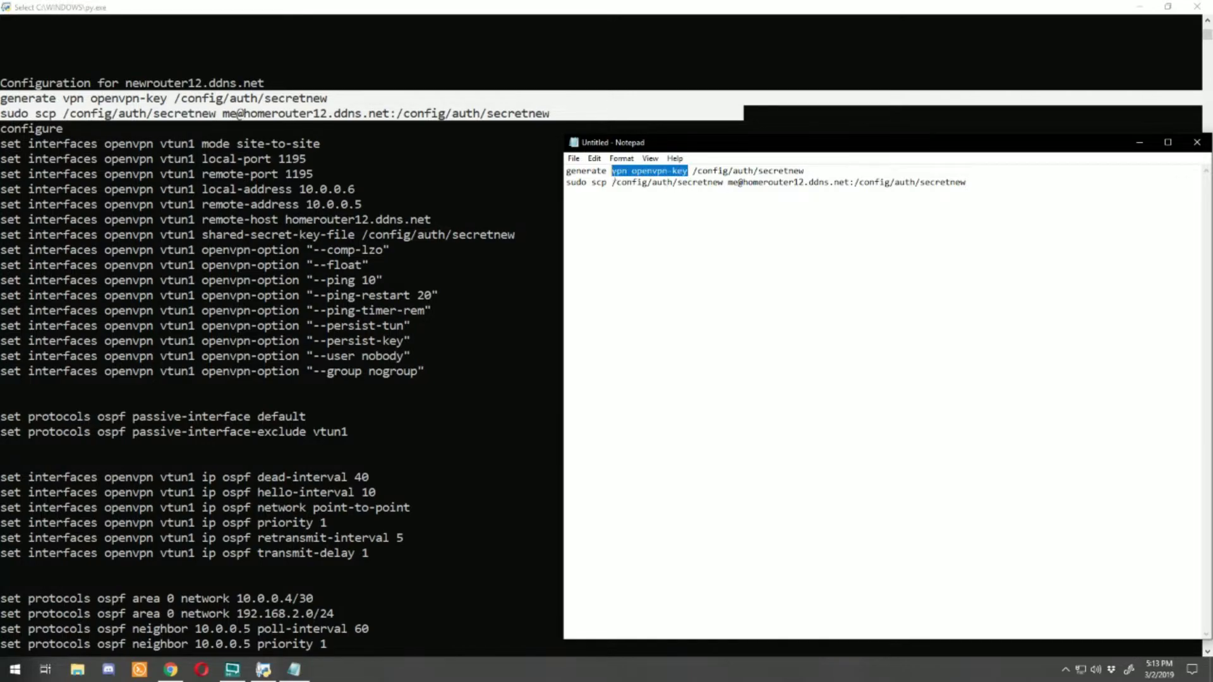
type("openvpn k")
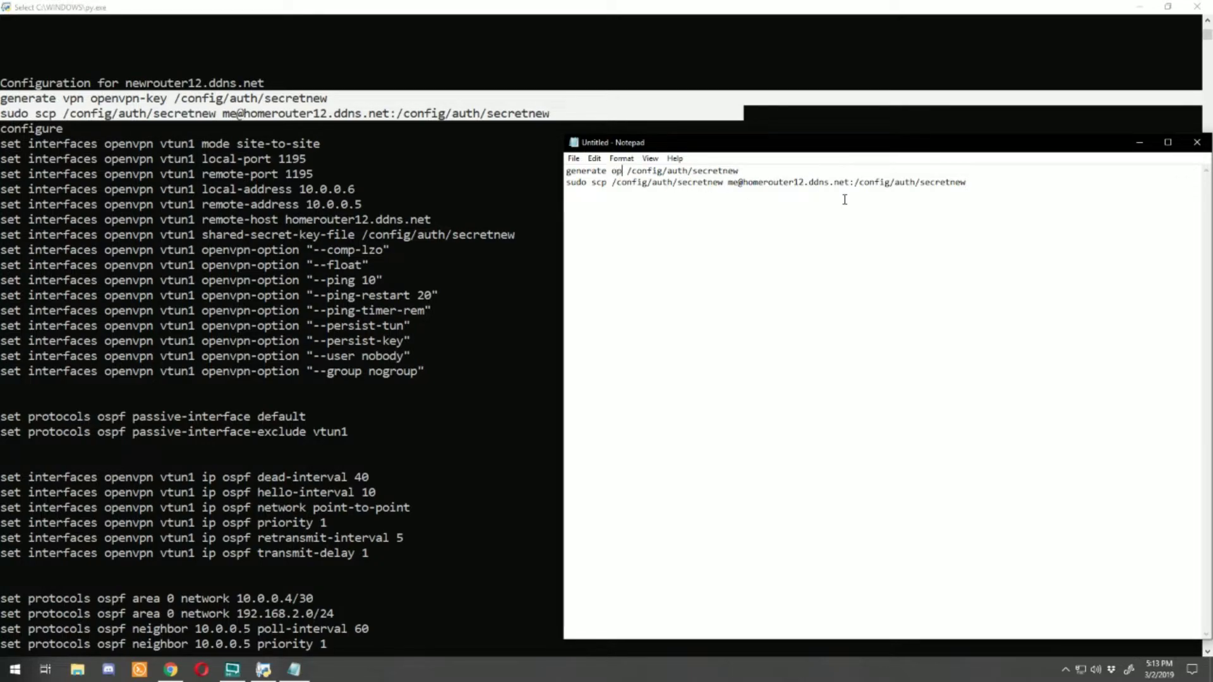
type("ey")
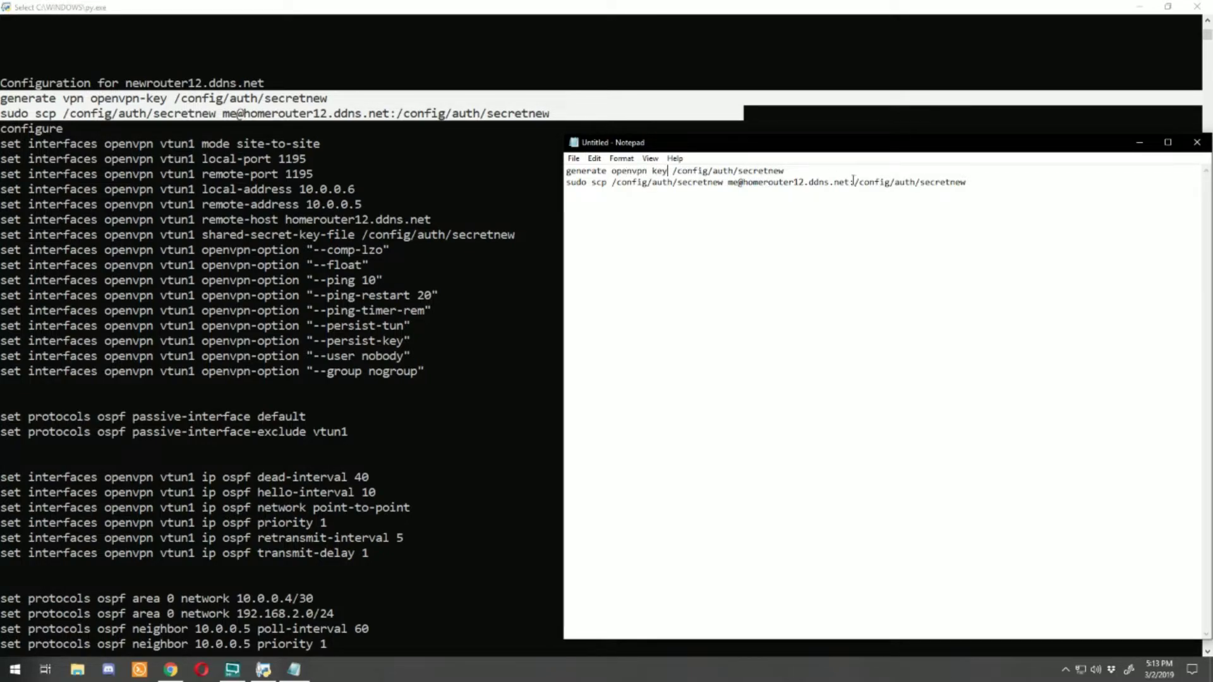
key("ctrl+a")
key("ctrl+c")
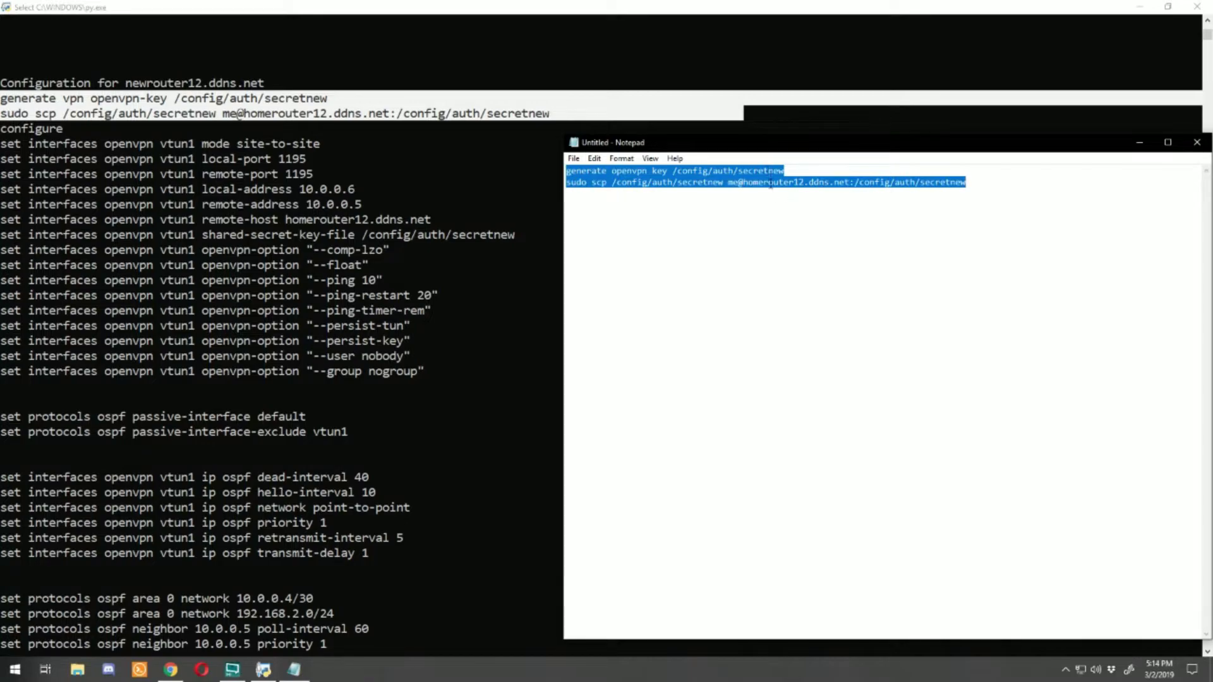
left_click(183, 671)
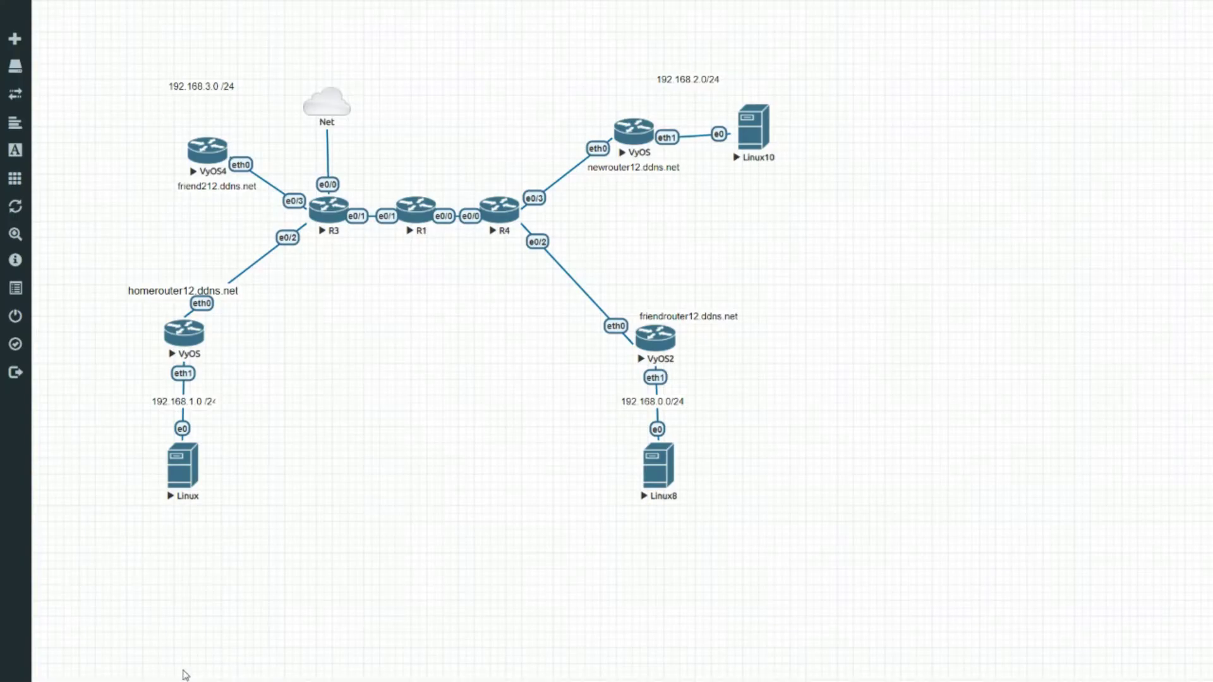
Step: On newrouter12's console, log in and run the key generation and scp-to-homerouter12 commands
left_click(635, 131)
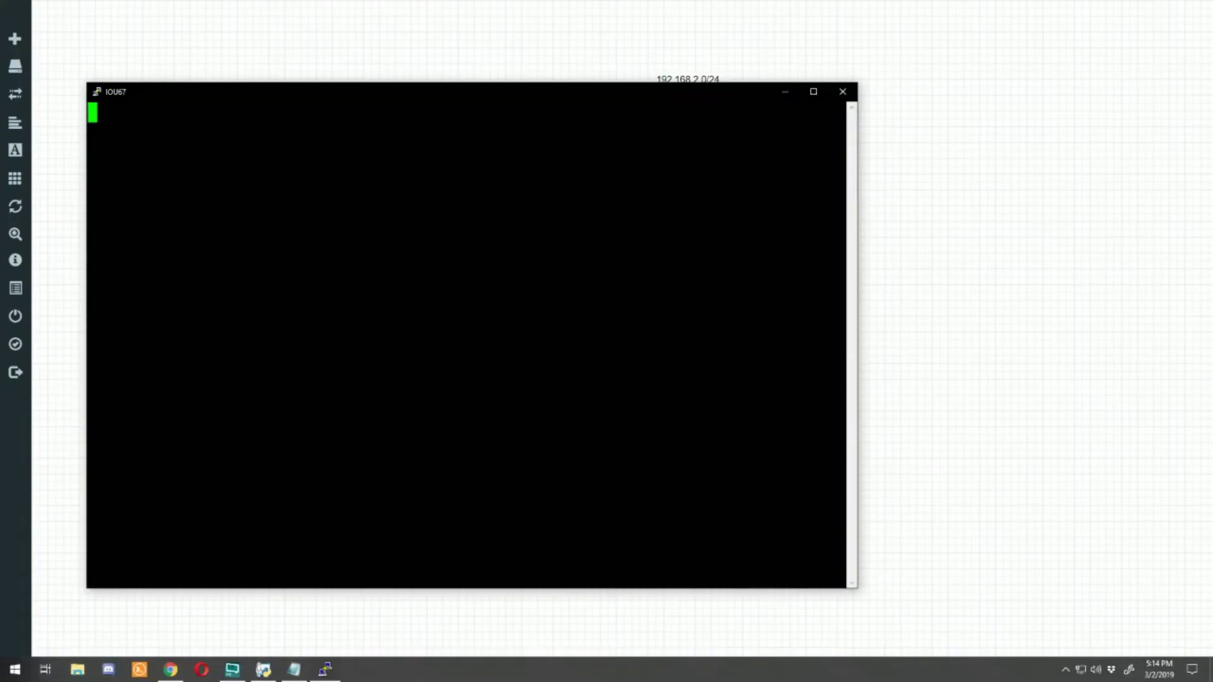
key("Return")
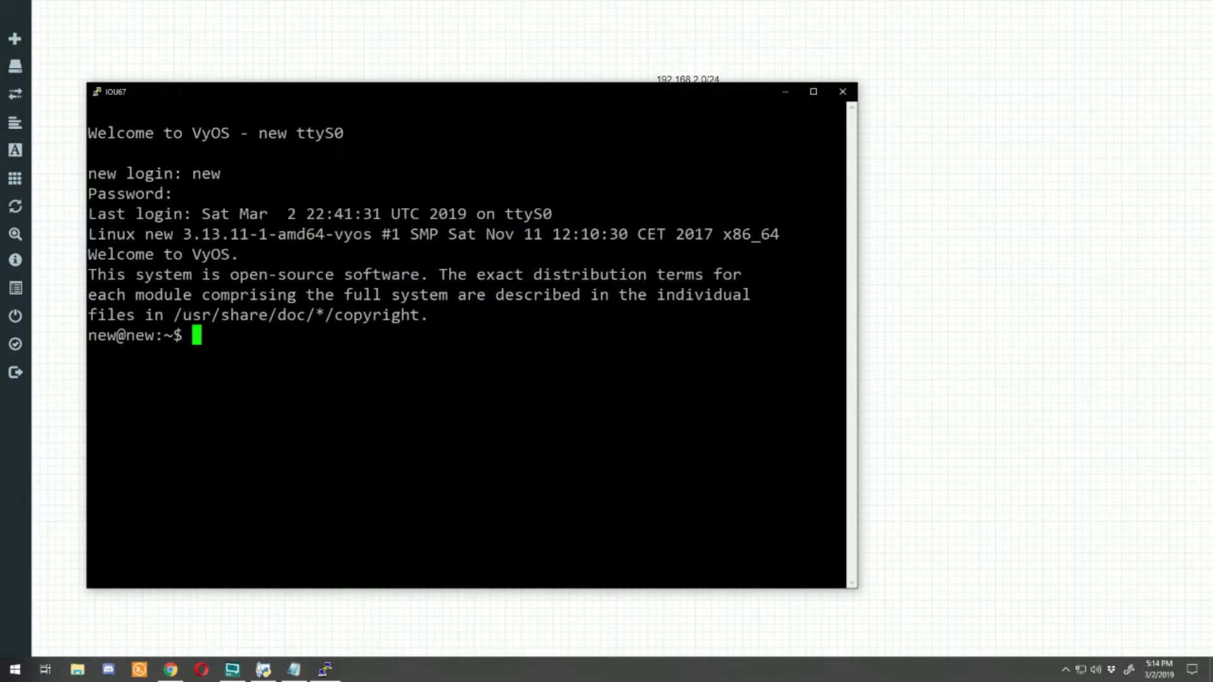
key("shift+Insert")
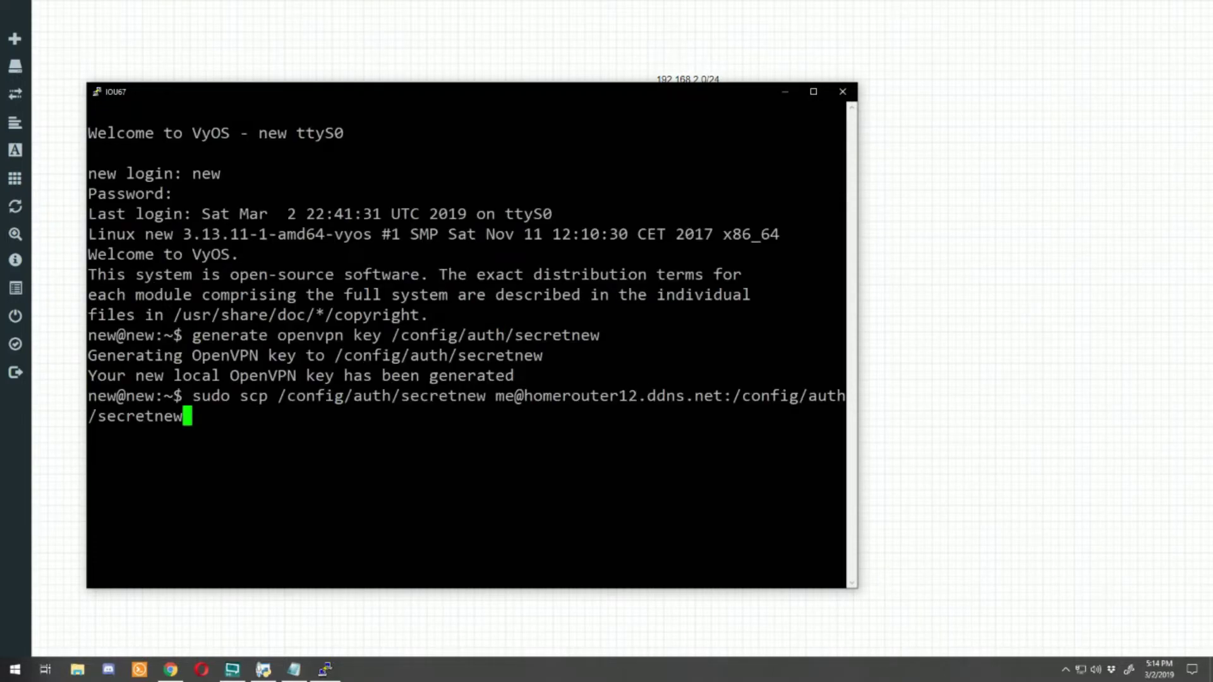
key("Return")
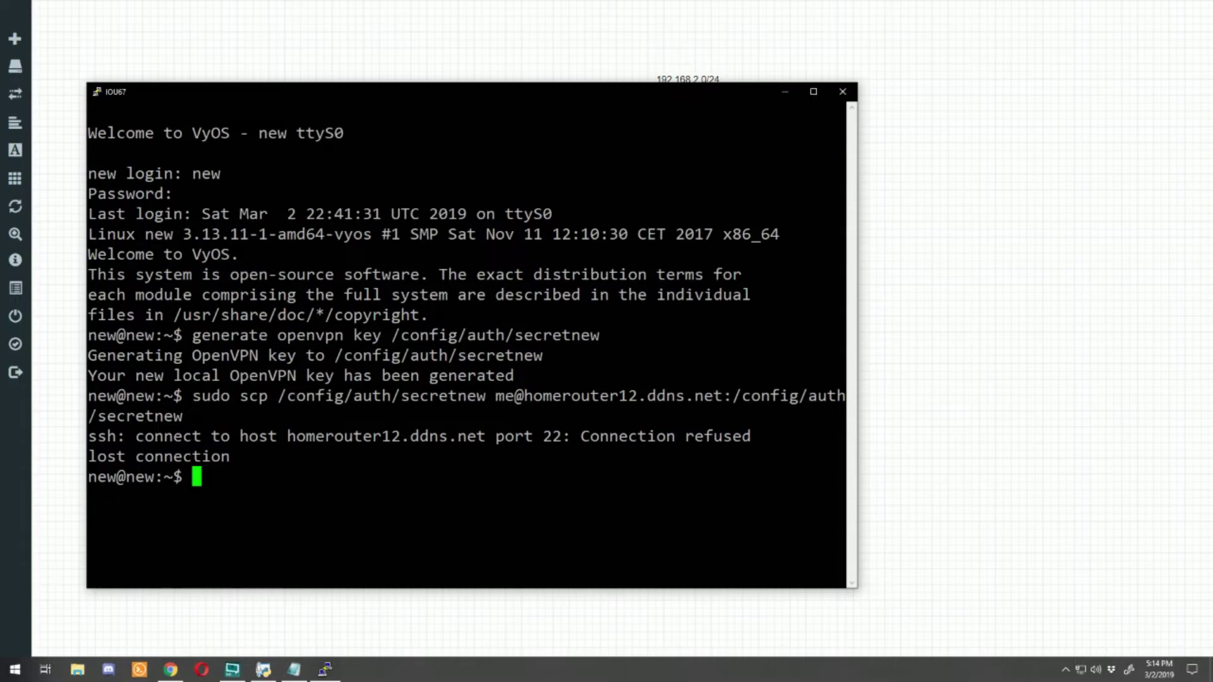
Step: Close newrouter's console and log into the homerouter12 VyOS console
left_click(918, 259)
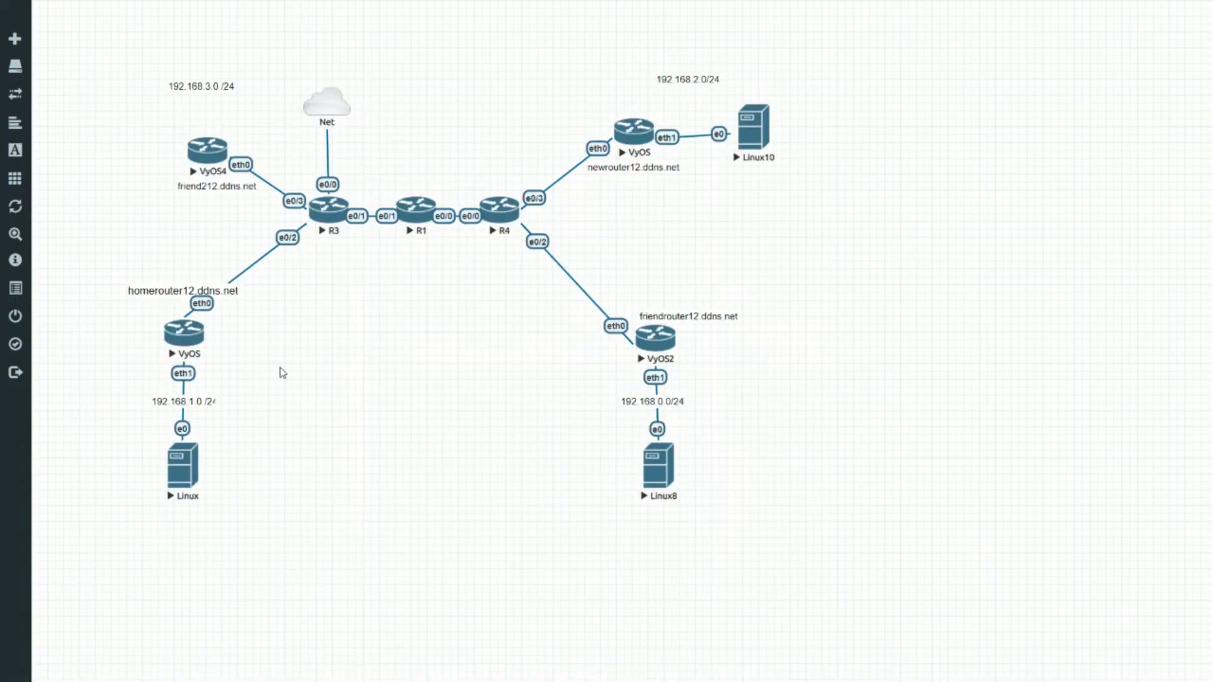
left_click(196, 347)
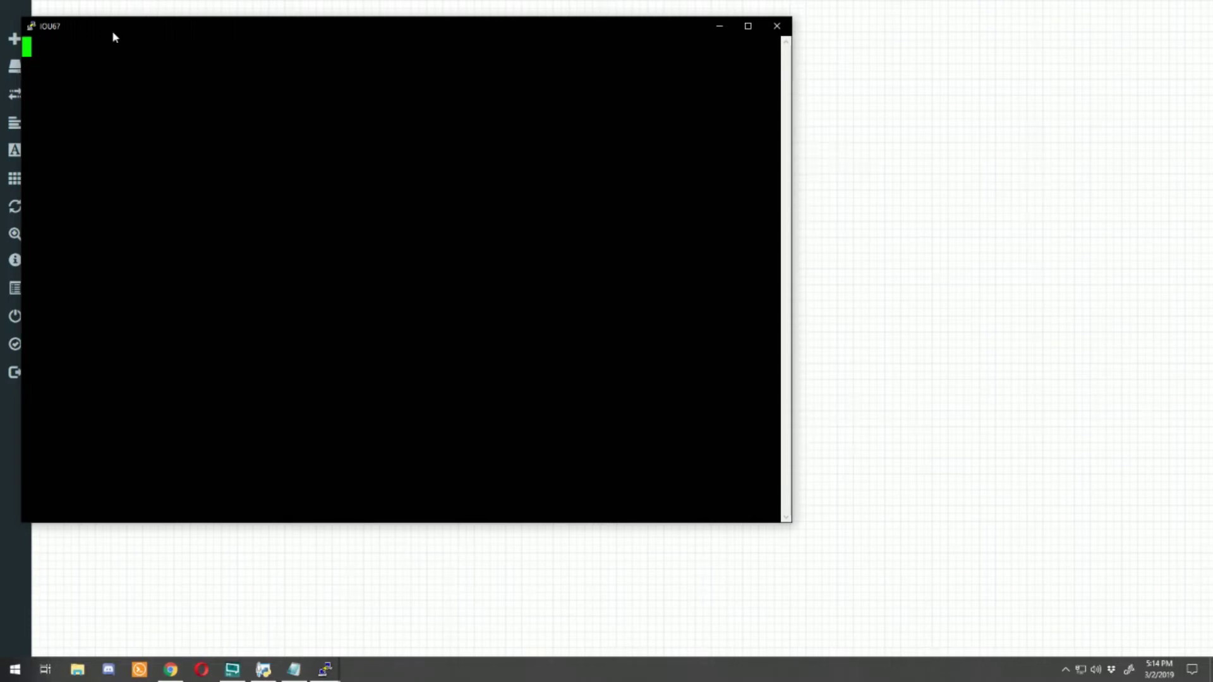
left_click_drag(114, 32, 235, 112)
key("Return")
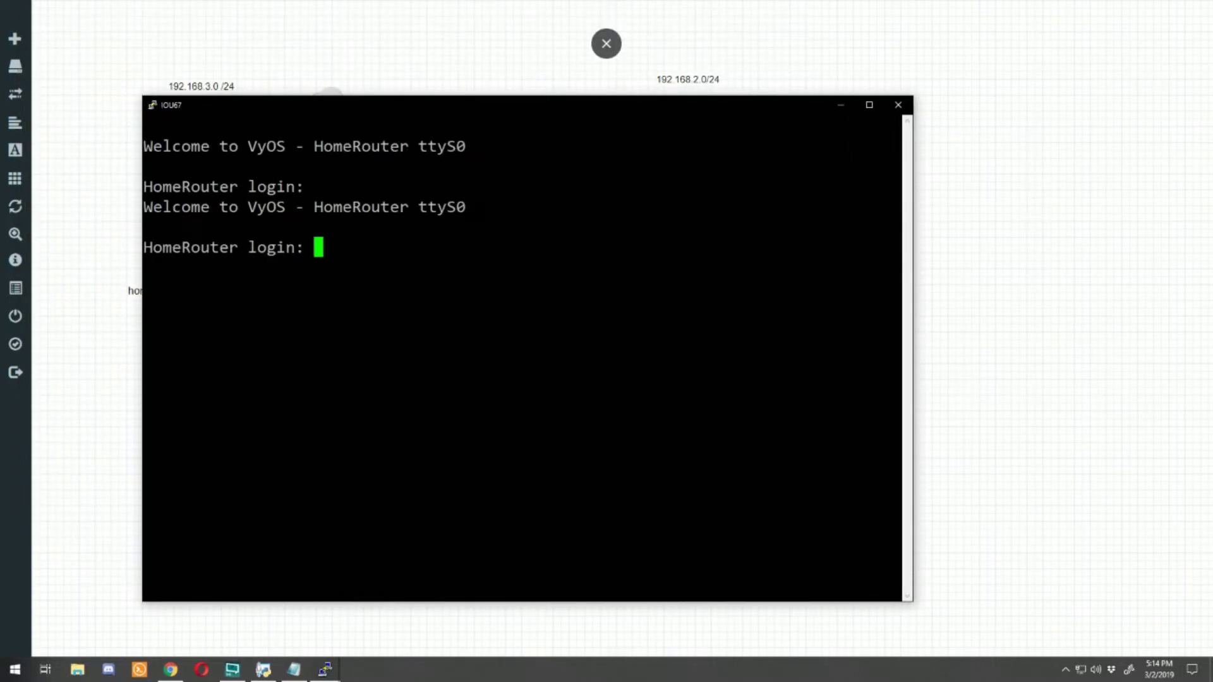
type("me")
key("Return")
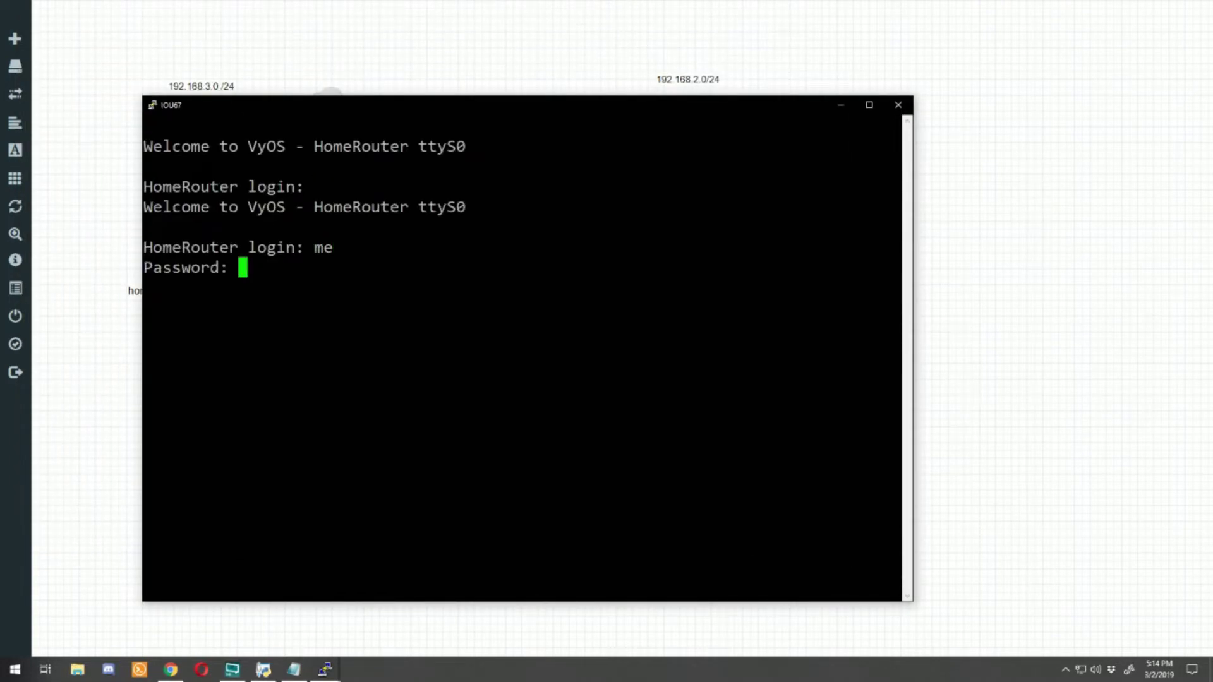
key("Return")
Step: List 'show configuration commands' and page to the WAN_LOCAL firewall rules 10, 20 and 110
type("show confi")
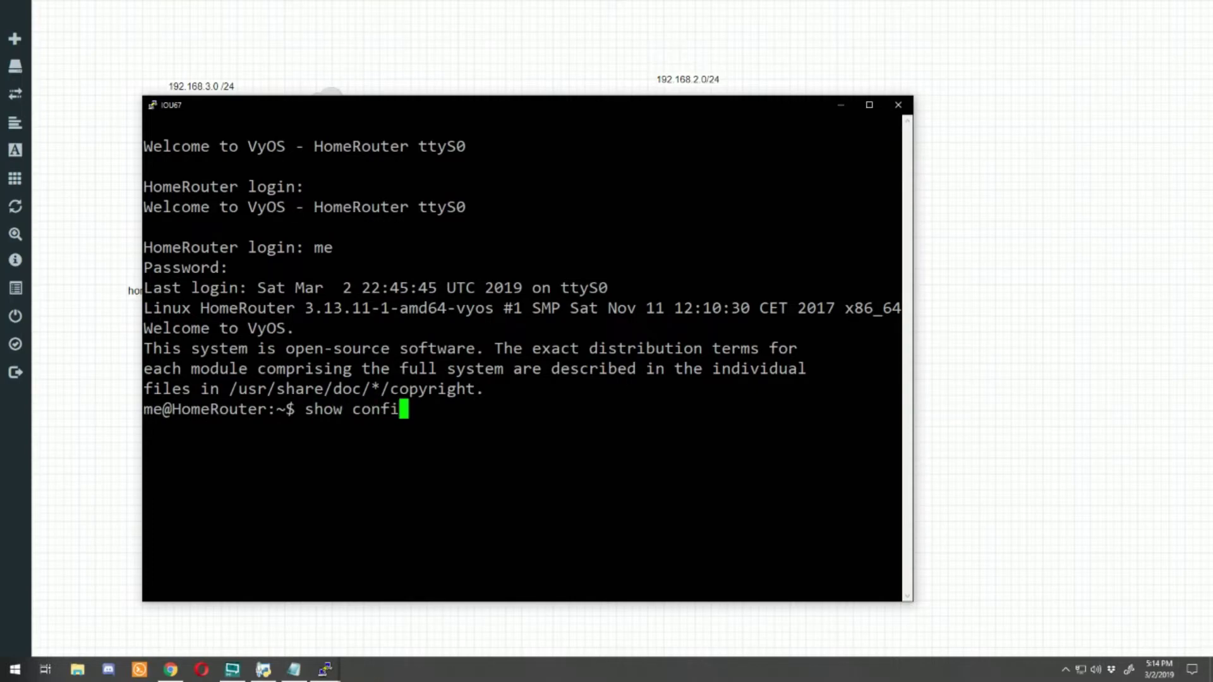
type("guration commands")
key("Return")
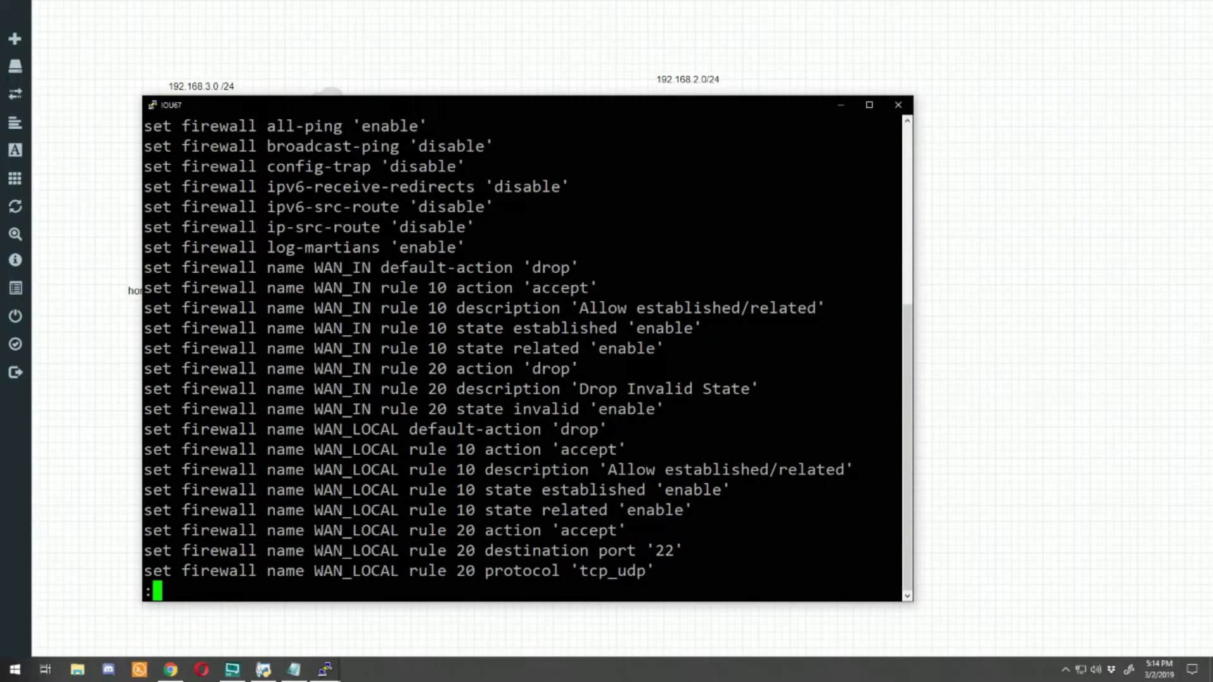
key("Return")
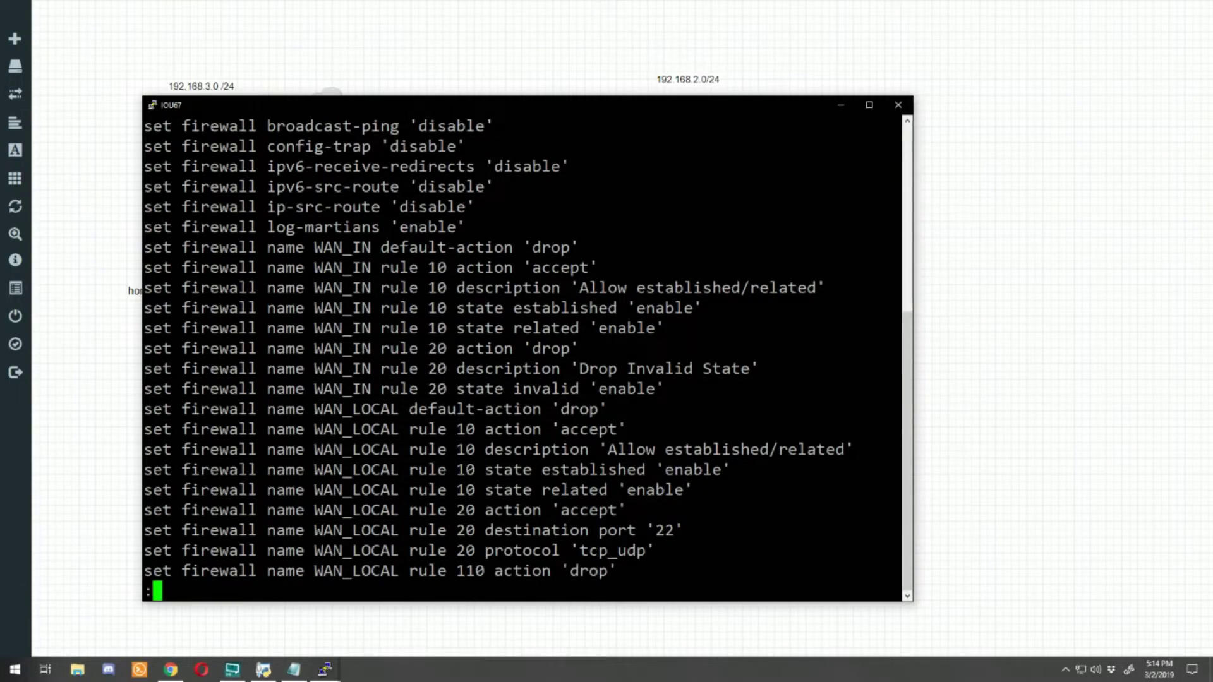
key("Return")
key("Return")
key("Return")
key("Return")
key("Return")
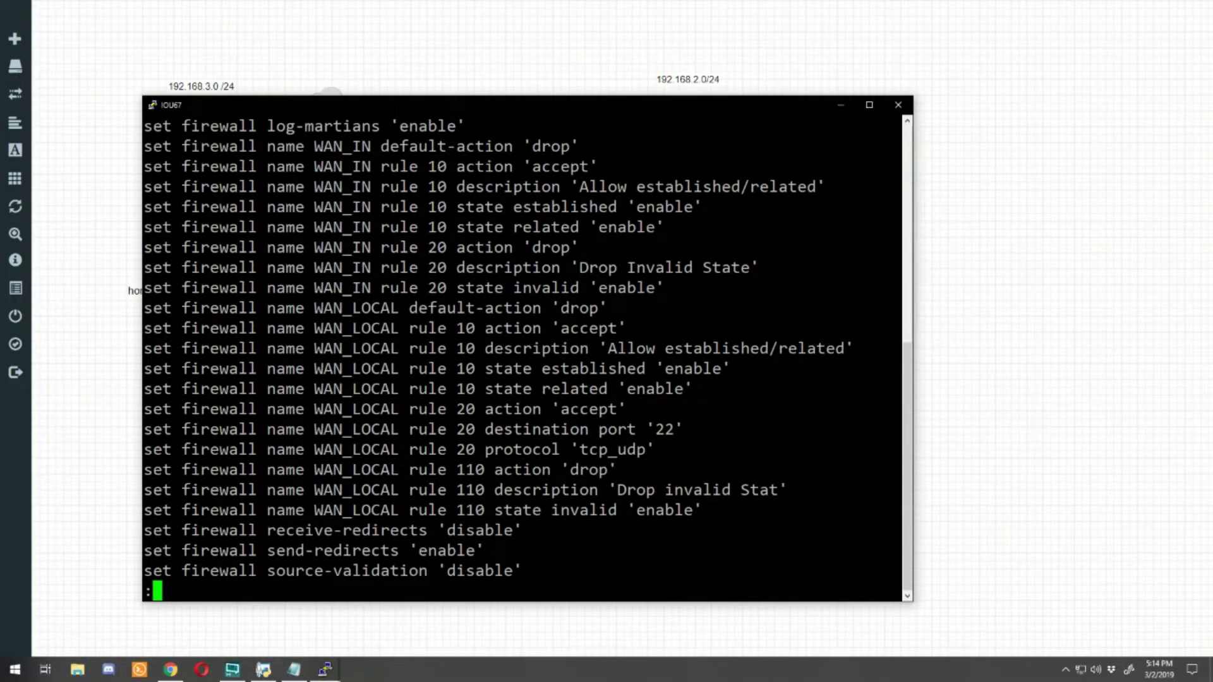
left_click_drag(433, 333, 790, 370)
left_click_drag(400, 409, 619, 472)
left_click_drag(172, 470, 747, 510)
left_click(747, 510)
Step: Copy secretnew to homerouter12 with its password, then select the vtun1 configuration in the VPN tool
key("q")
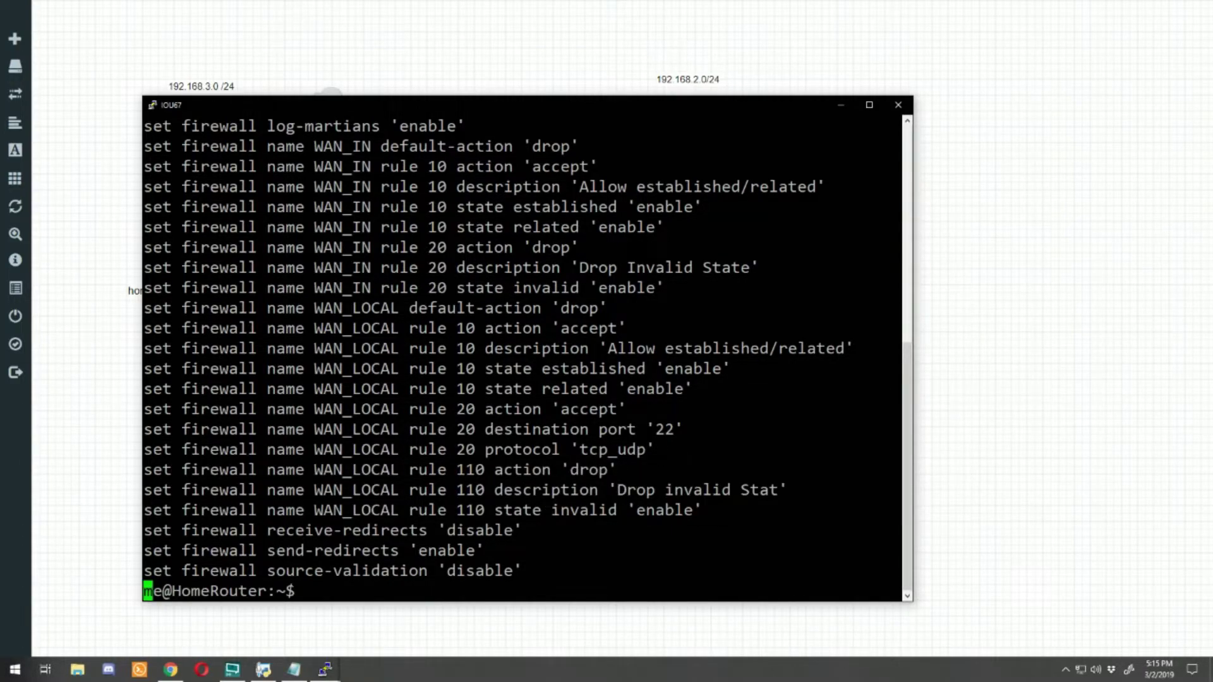
key("Return")
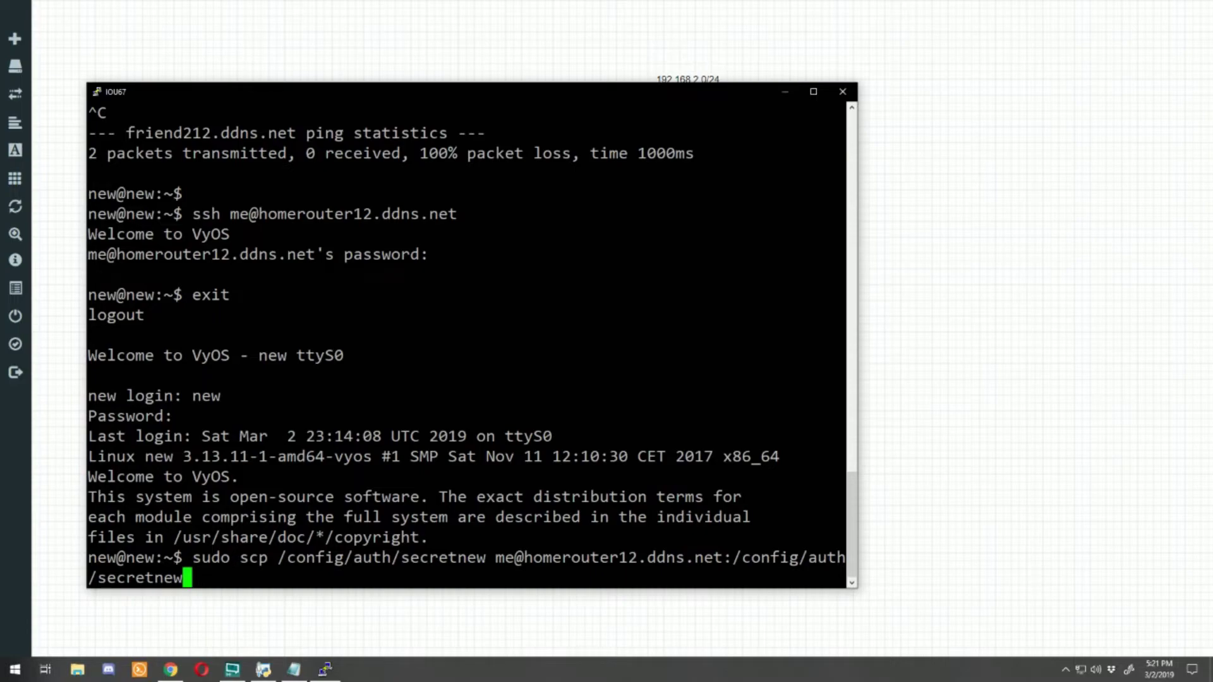
key("Return")
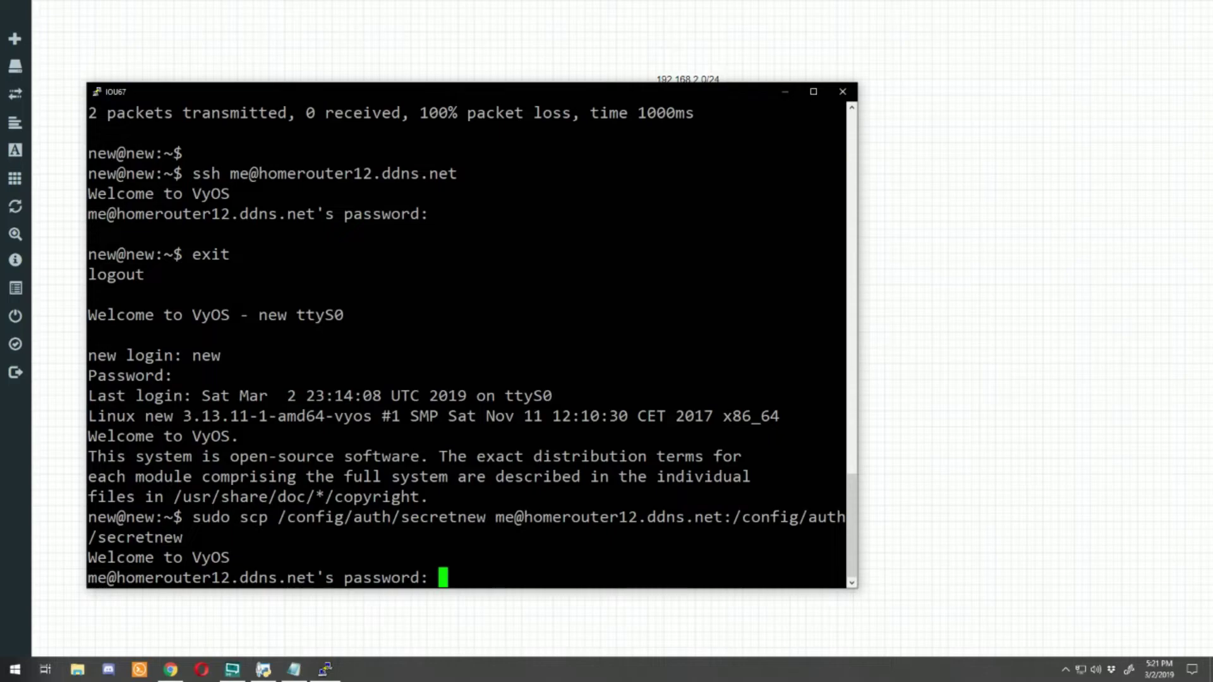
key("Return")
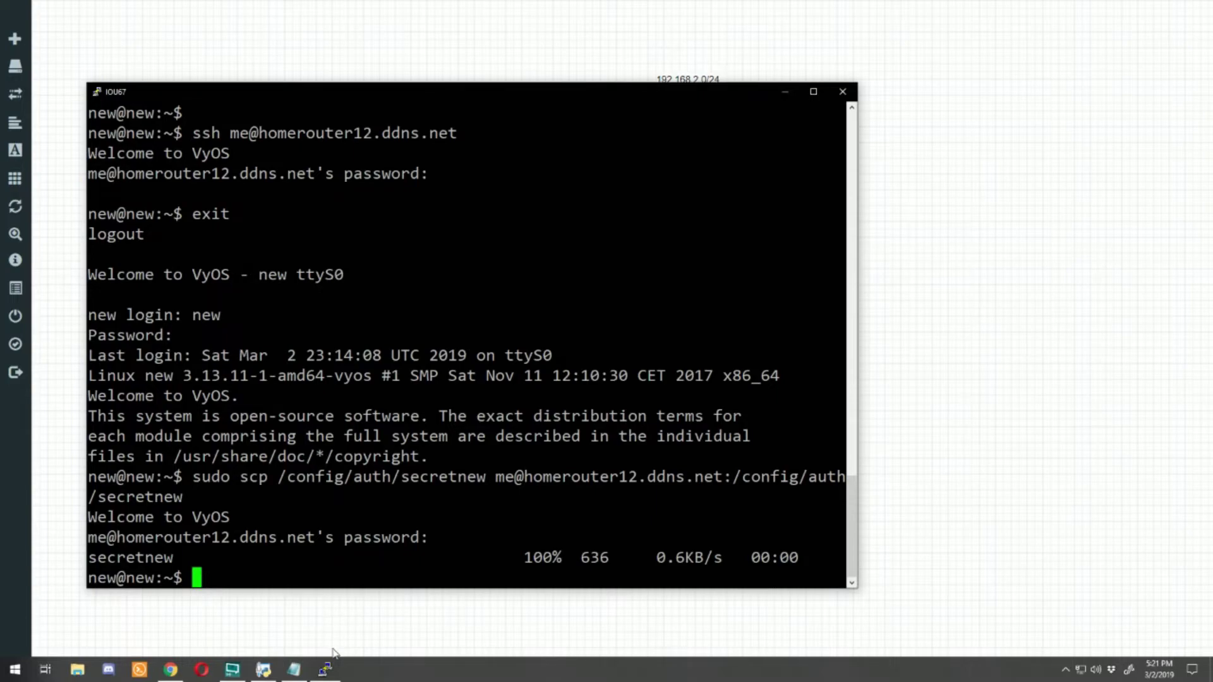
left_click(293, 670)
left_click_drag(1, 128, 397, 561)
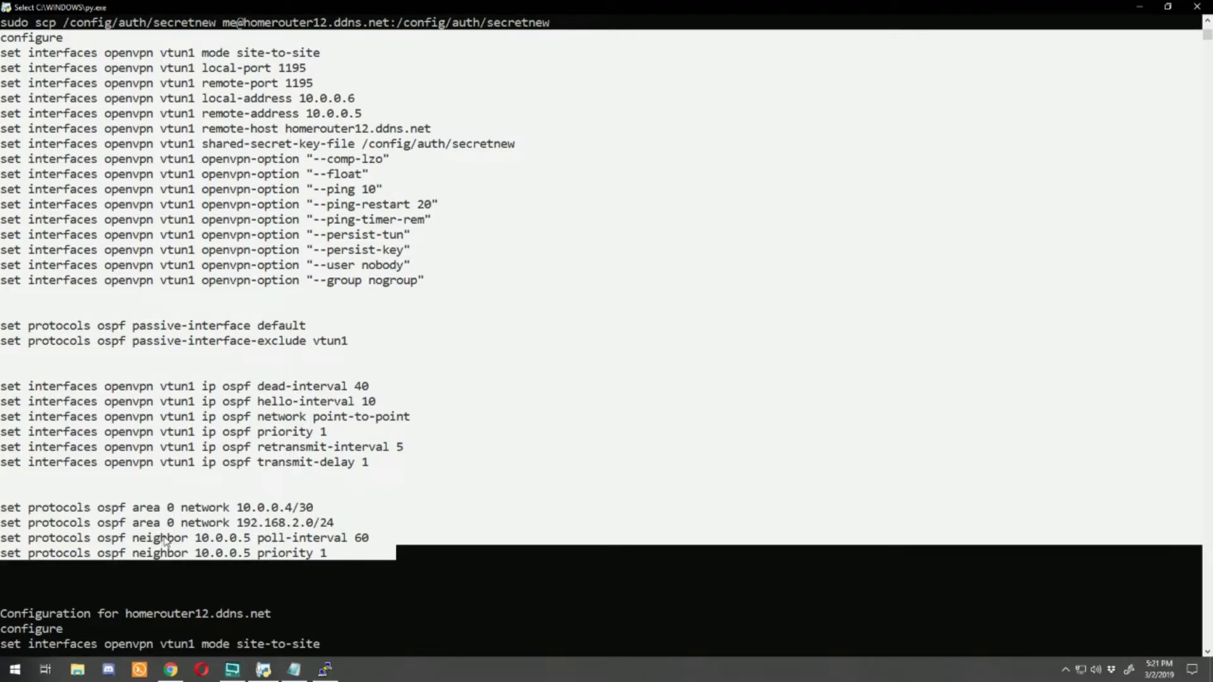
Step: Paste the vtun1 configuration into newrouter, commit and save it, then ssh into homerouter12.ddns.net
key("Return")
key("alt+Tab")
double_click(448, 96)
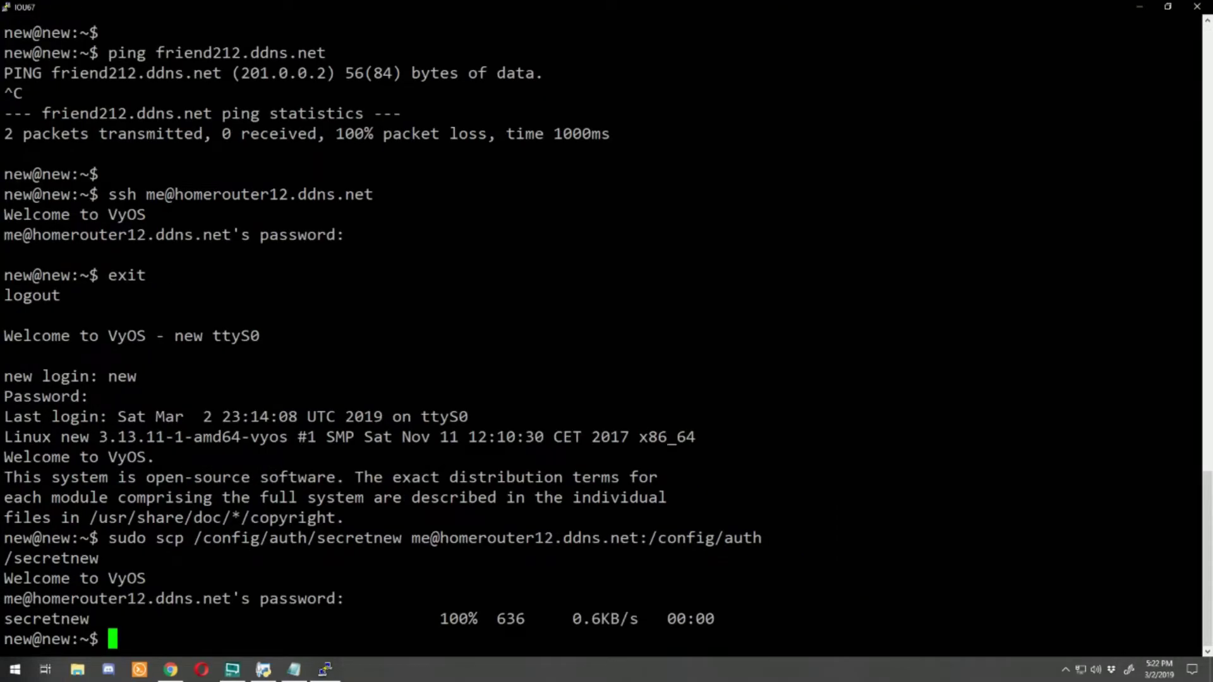
key("shift+Insert")
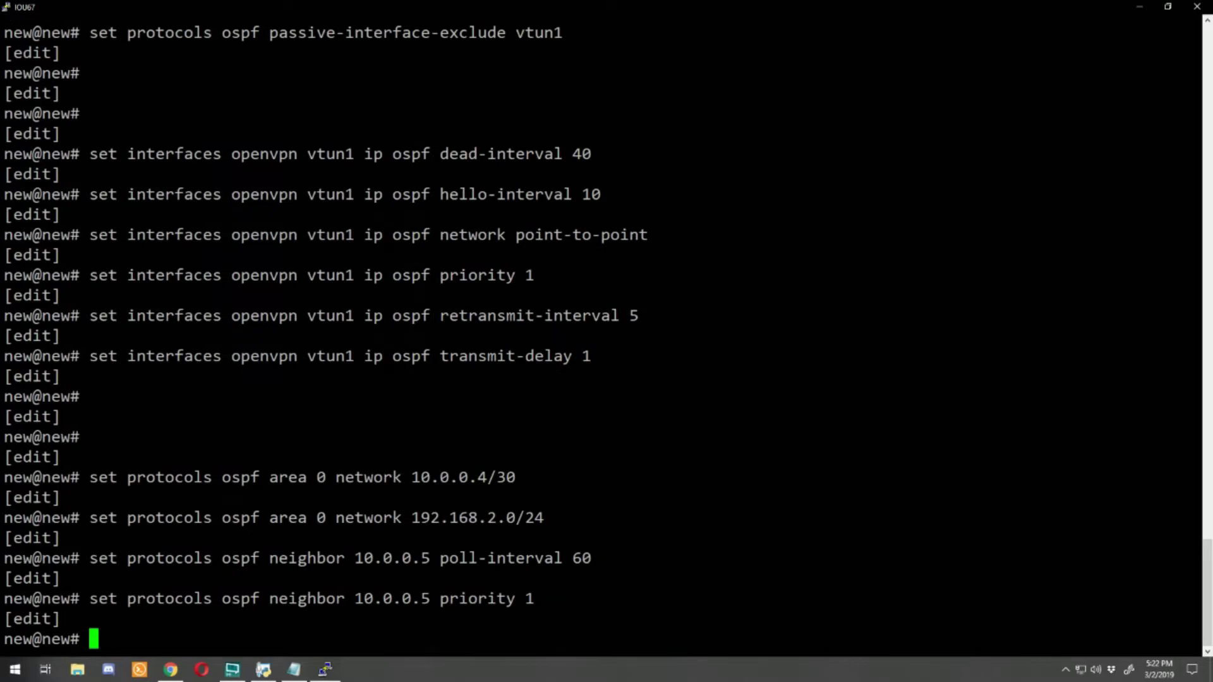
type("commit")
key("Return")
type("save")
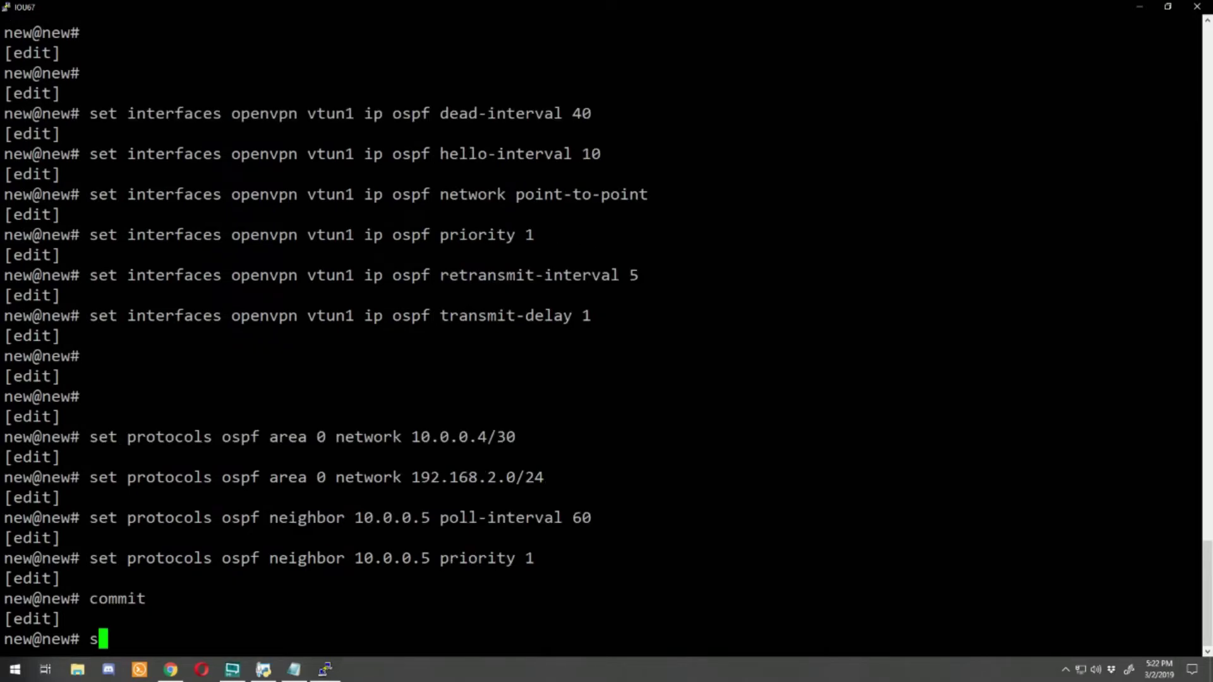
key("Return")
type("ssh me@homerouter12.ddns.net")
key("Return")
key("Return")
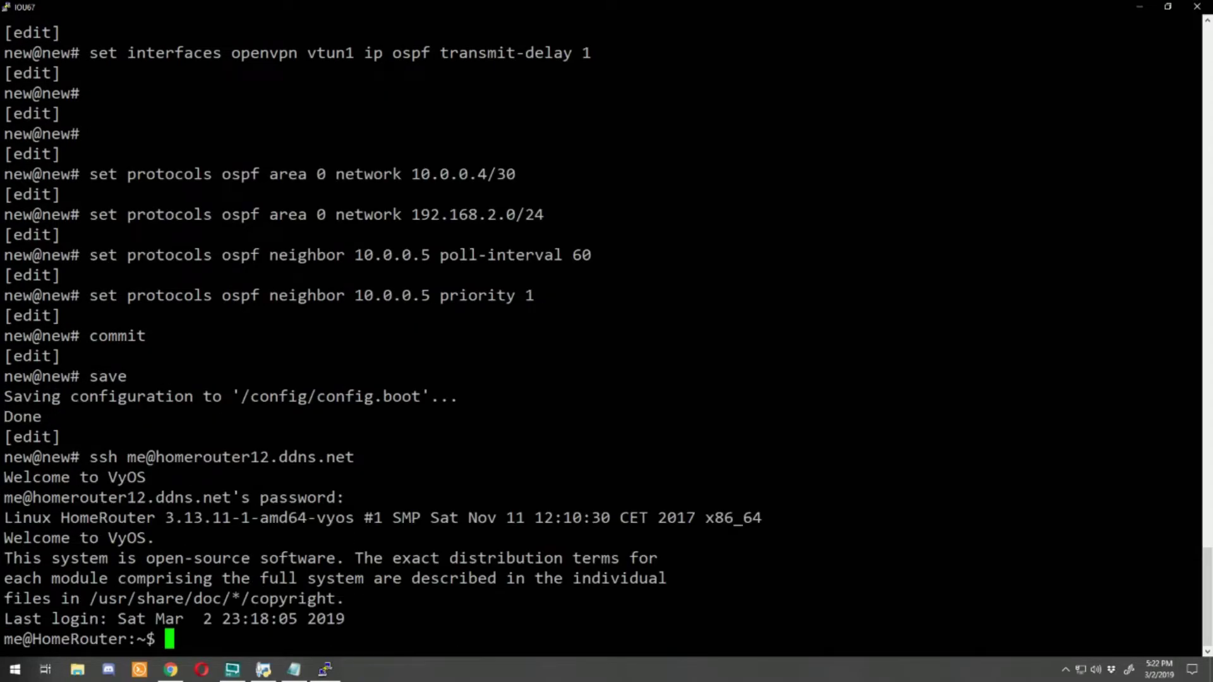
Step: Copy the generated homerouter12 vtun1 configuration block and paste it into HomeRouter's terminal
left_click(263, 669)
scroll(162, 106, "down", 8)
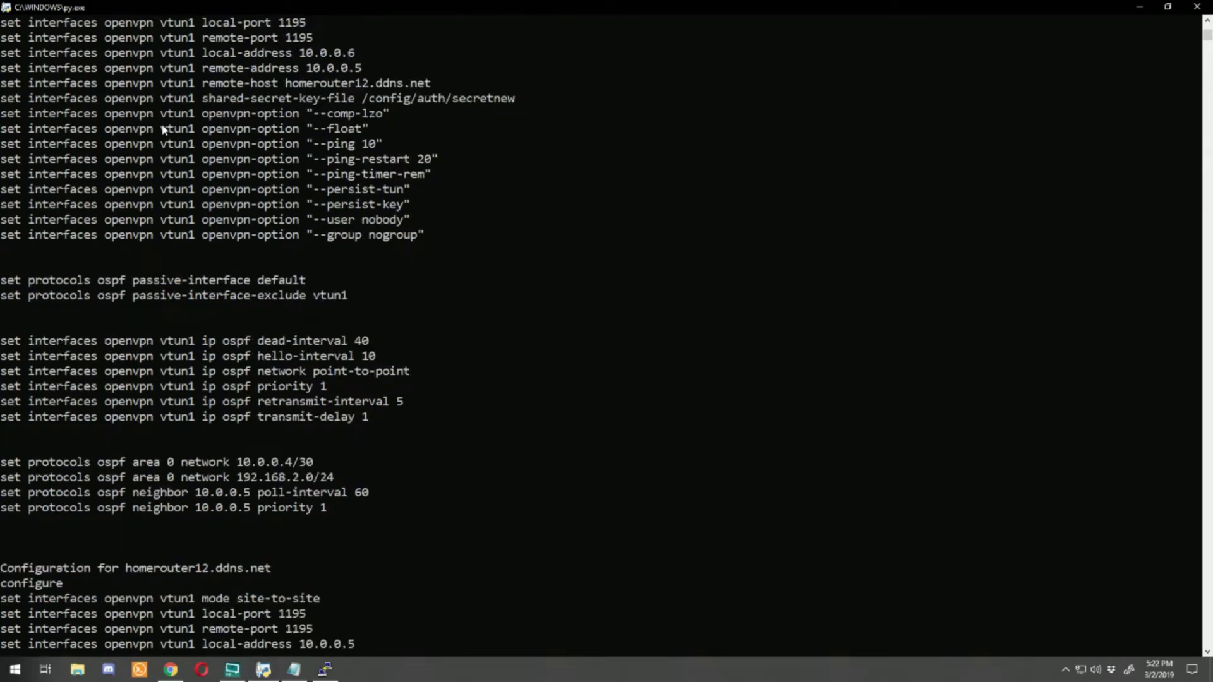
left_click_drag(2, 266, 322, 584)
scroll(120, 404, "down", 4)
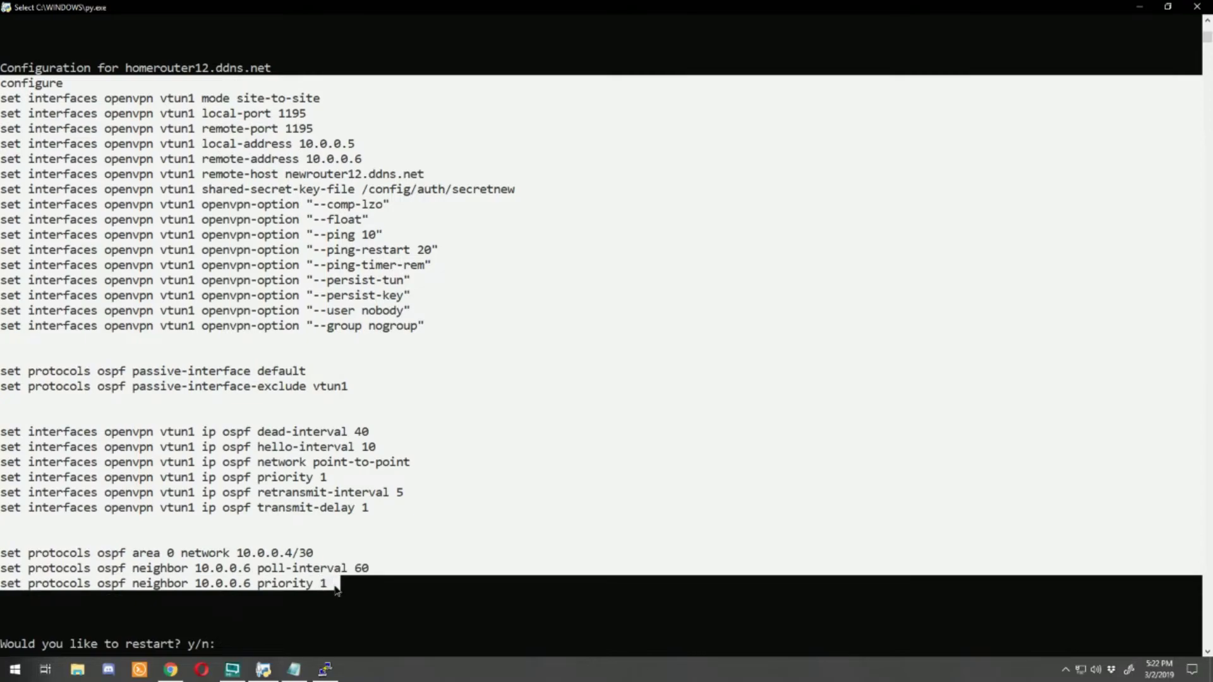
right_click(232, 400)
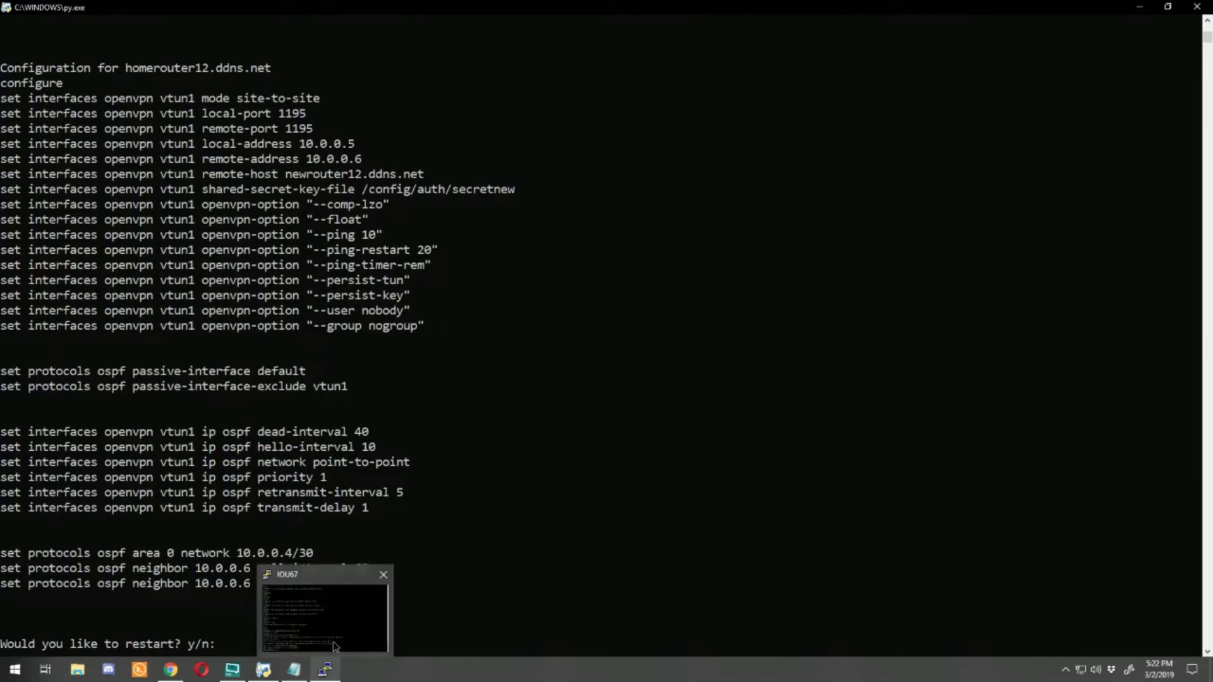
left_click(325, 669)
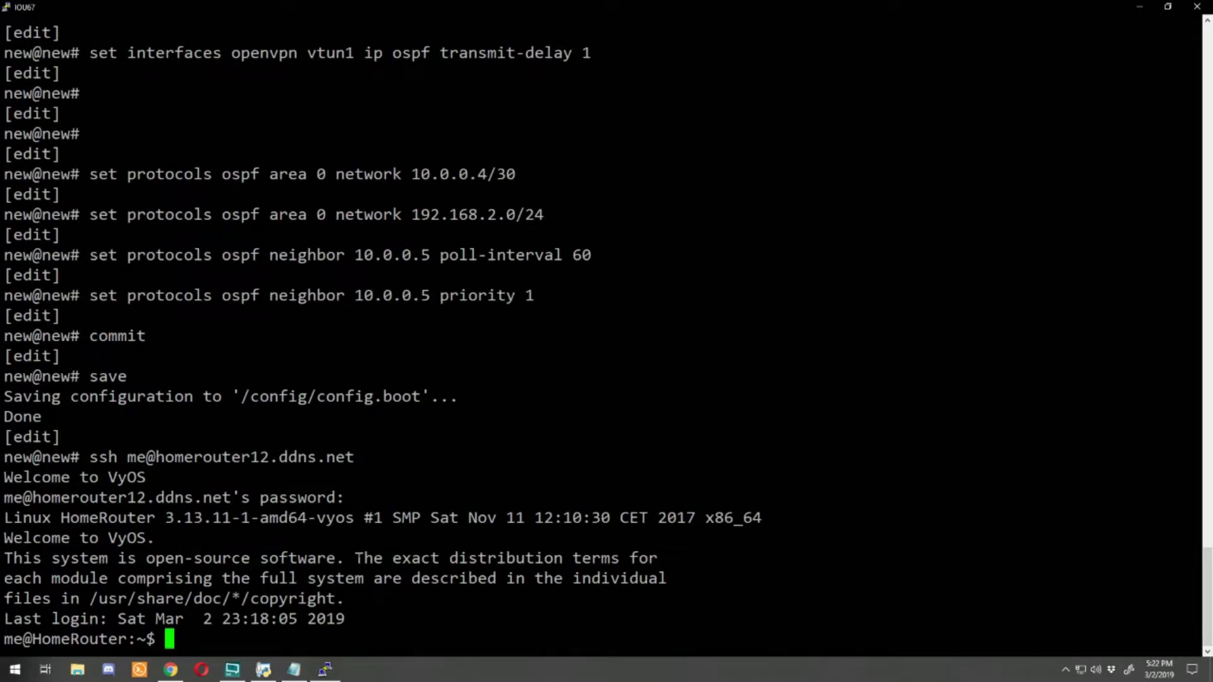
key("shift+Insert")
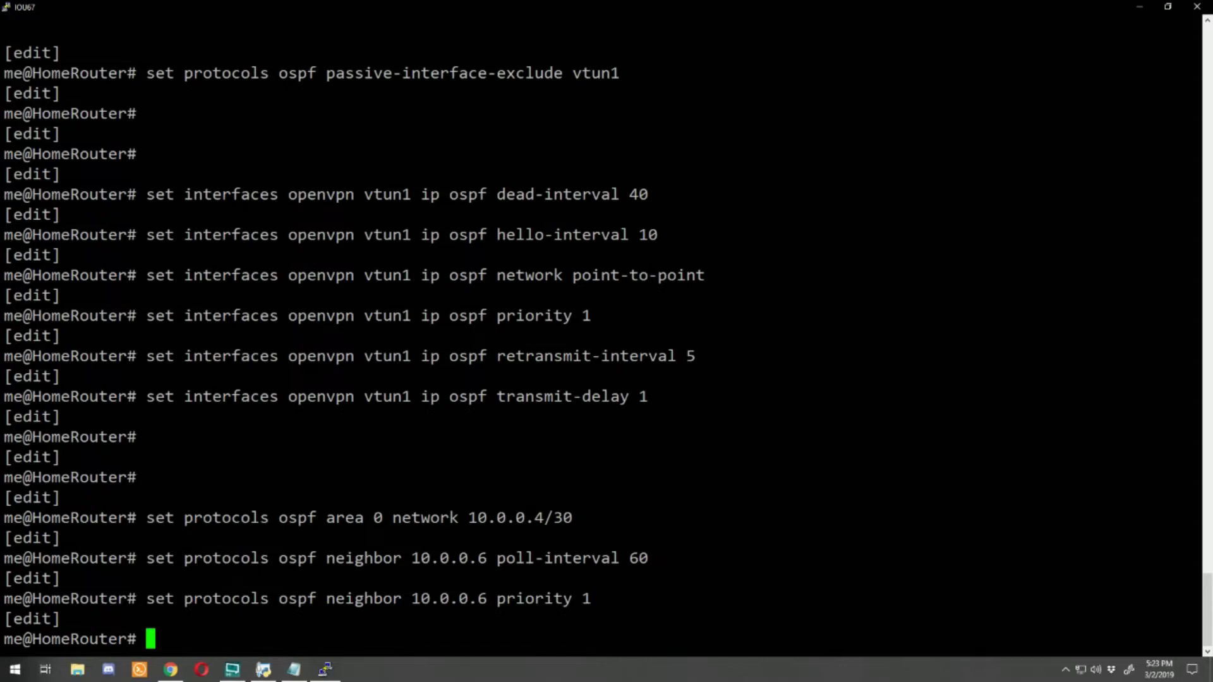
Step: Commit and save HomeRouter's configuration, then exit configuration mode
type("commit")
key("Return")
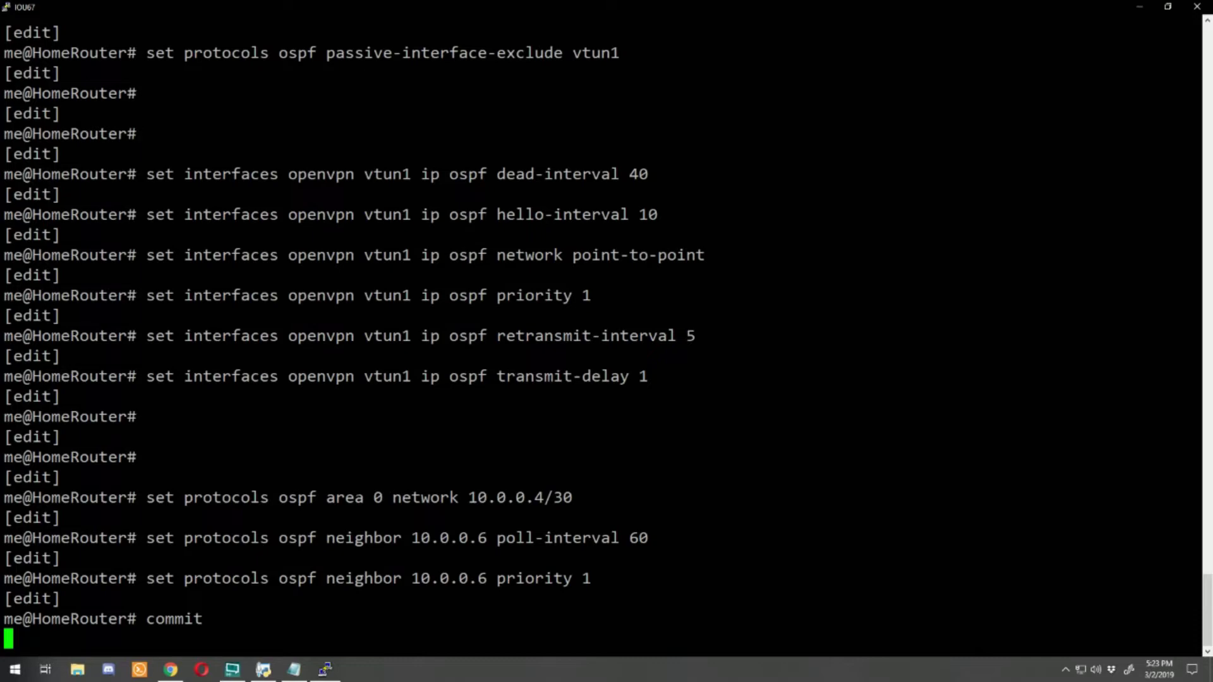
type("save")
key("Return")
type("exit")
key("Return")
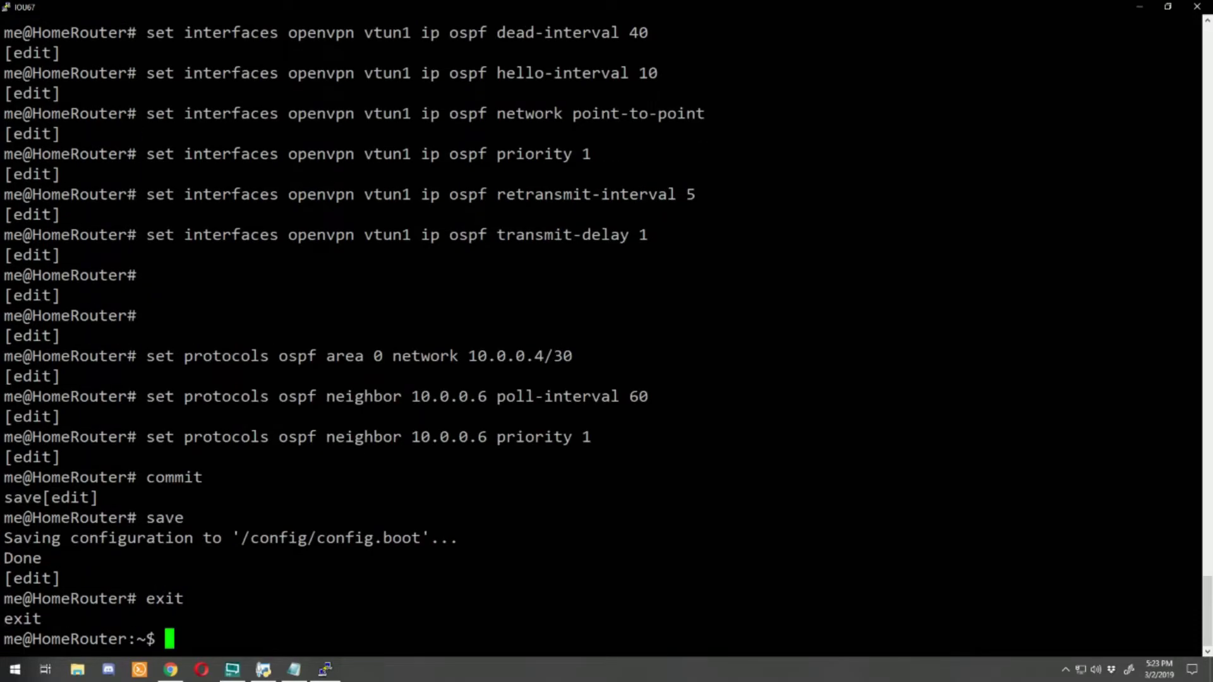
type("show openvpn st")
Step: Check the OpenVPN site-to-site status to confirm the vtun1 tunnel is up
key("Tab")
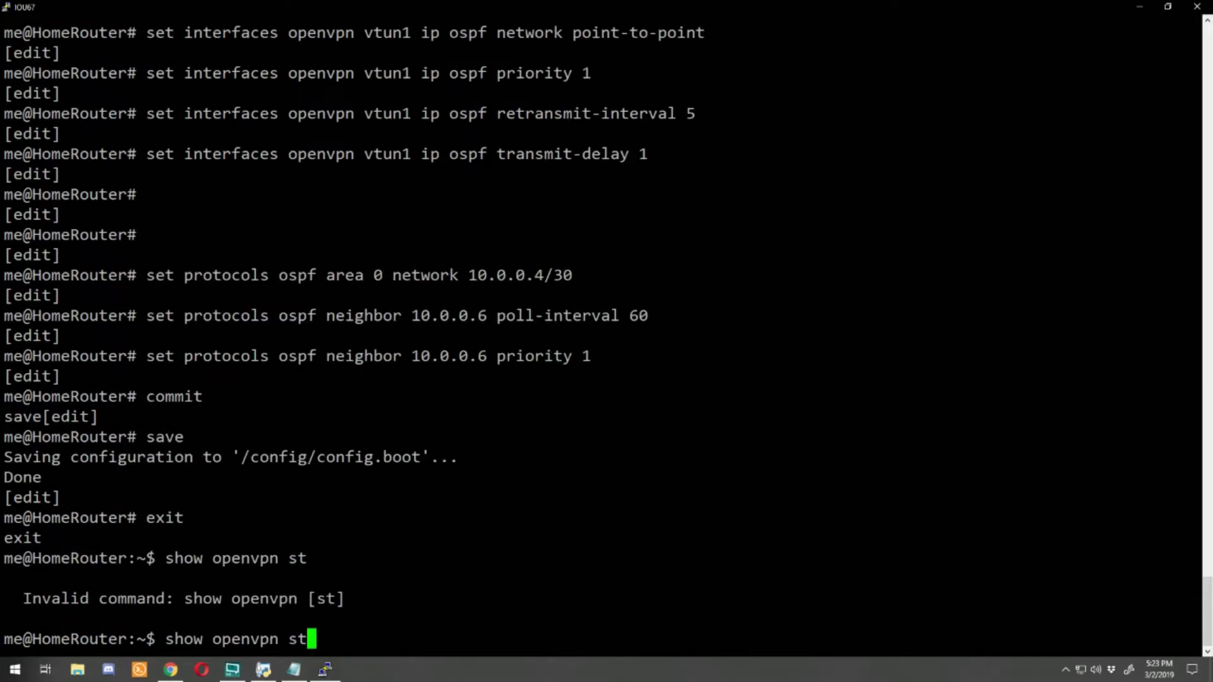
key("BackSpace")
key("BackSpace")
type("site")
key("Tab")
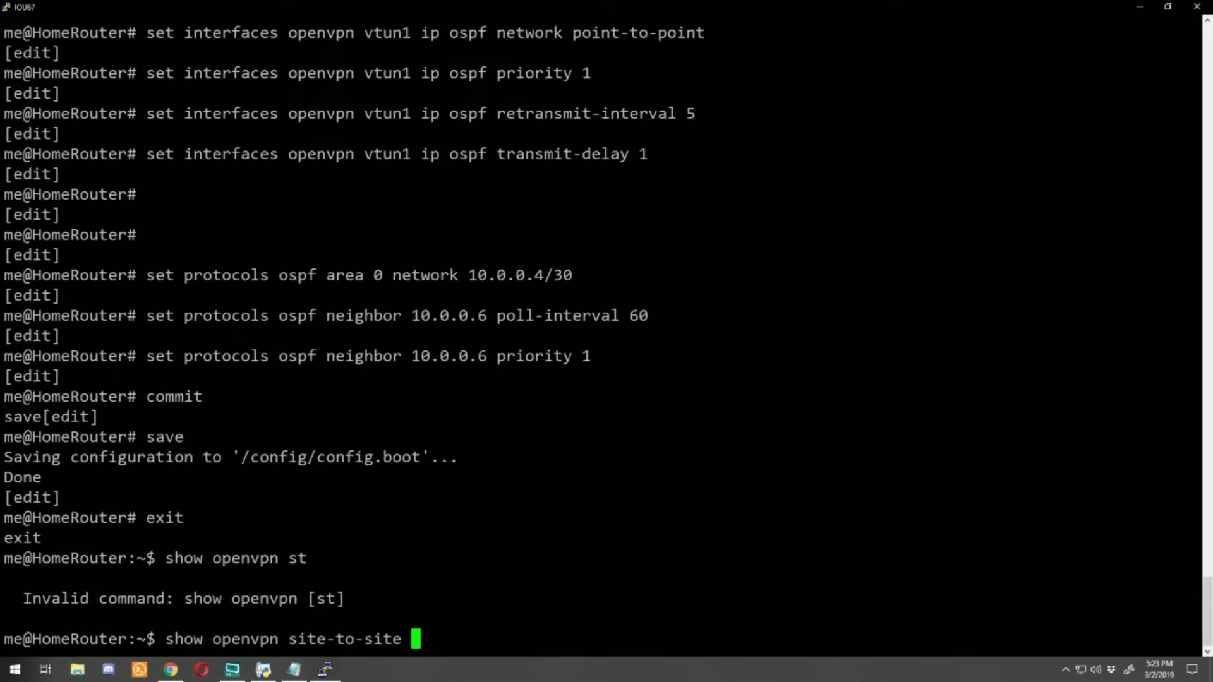
type("status")
key("Return")
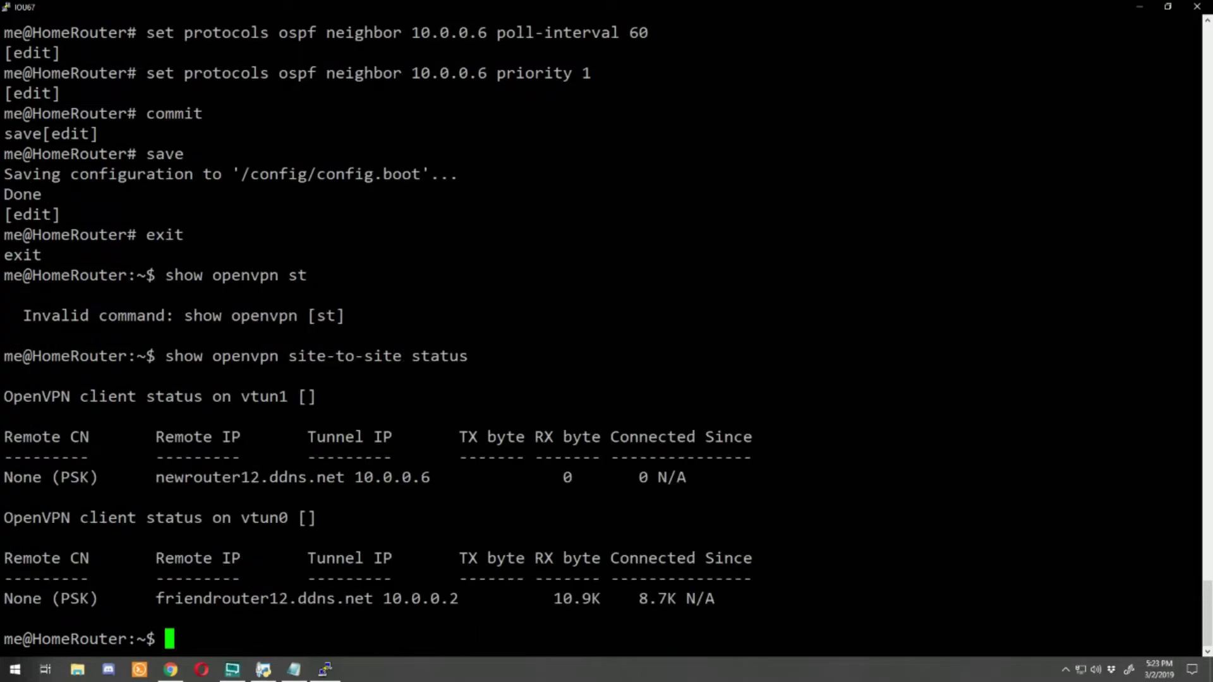
left_click_drag(7, 477, 1194, 477)
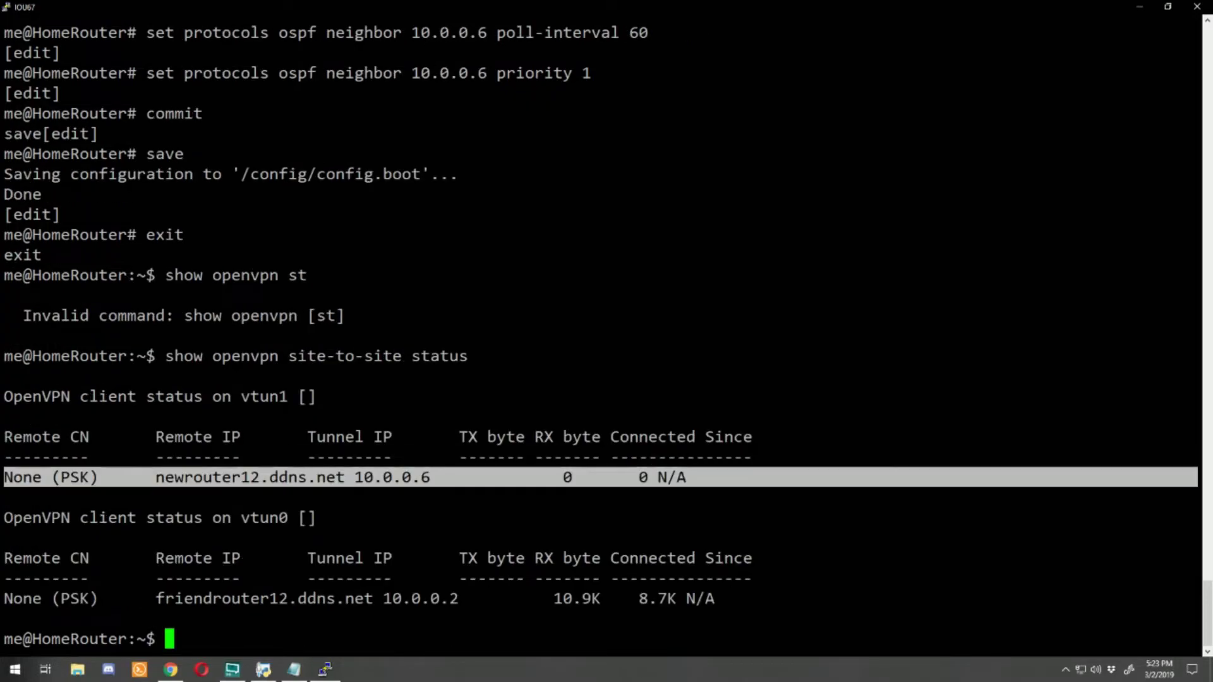
key("Return")
Step: Ping 10.0.0.5 across the tunnel, then 192.168.1.1, with no packet loss
type("pn")
key("BackSpace")
type("ing ")
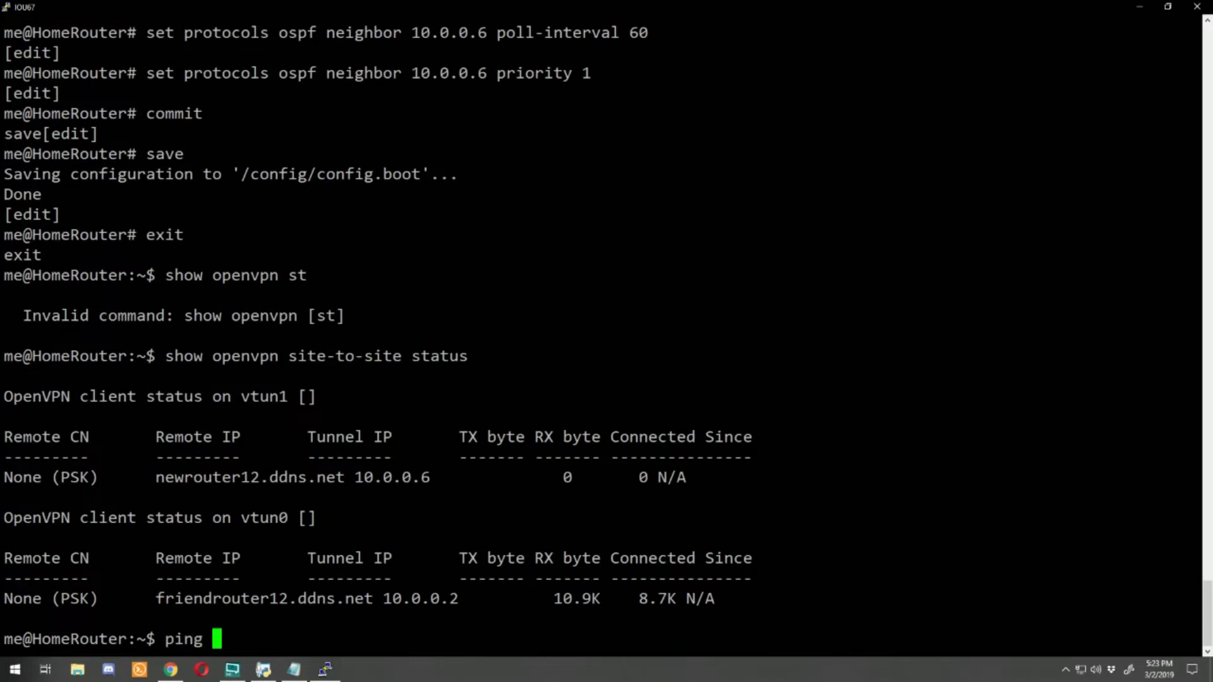
type("10.0.0.5")
key("Return")
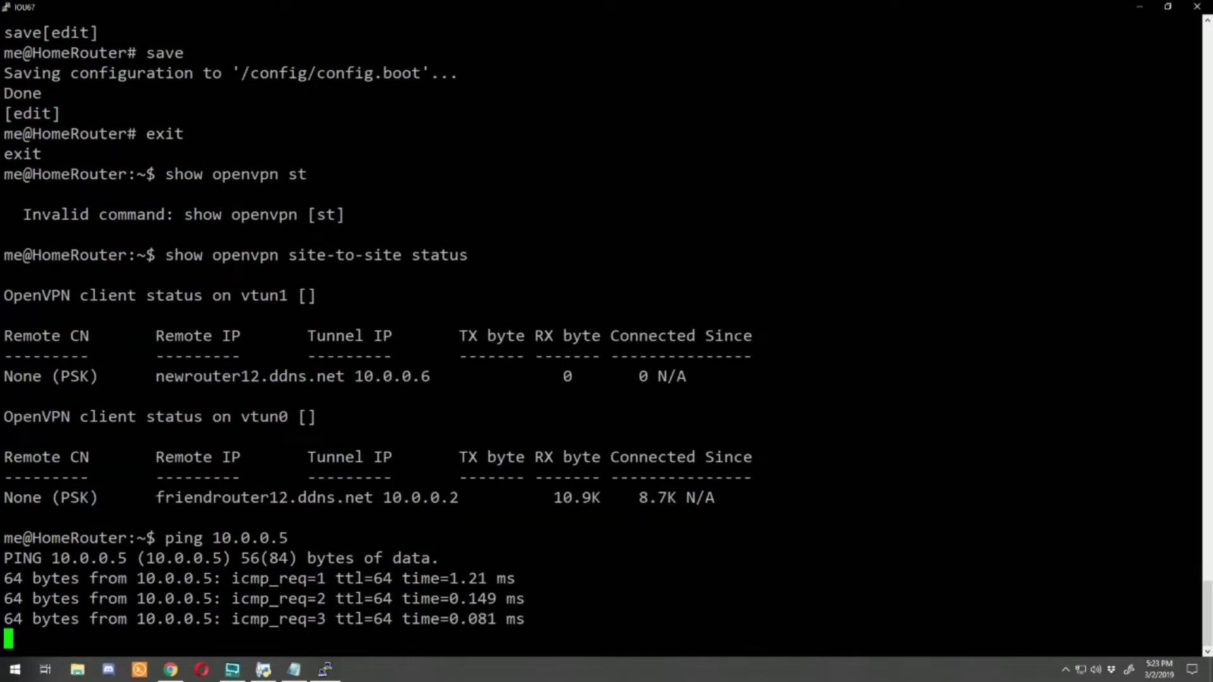
key("ctrl+c")
key("Up")
key("BackSpace")
key("BackSpace")
key("BackSpace")
key("BackSpace")
key("BackSpace")
key("BackSpace")
key("BackSpace")
key("BackSpace")
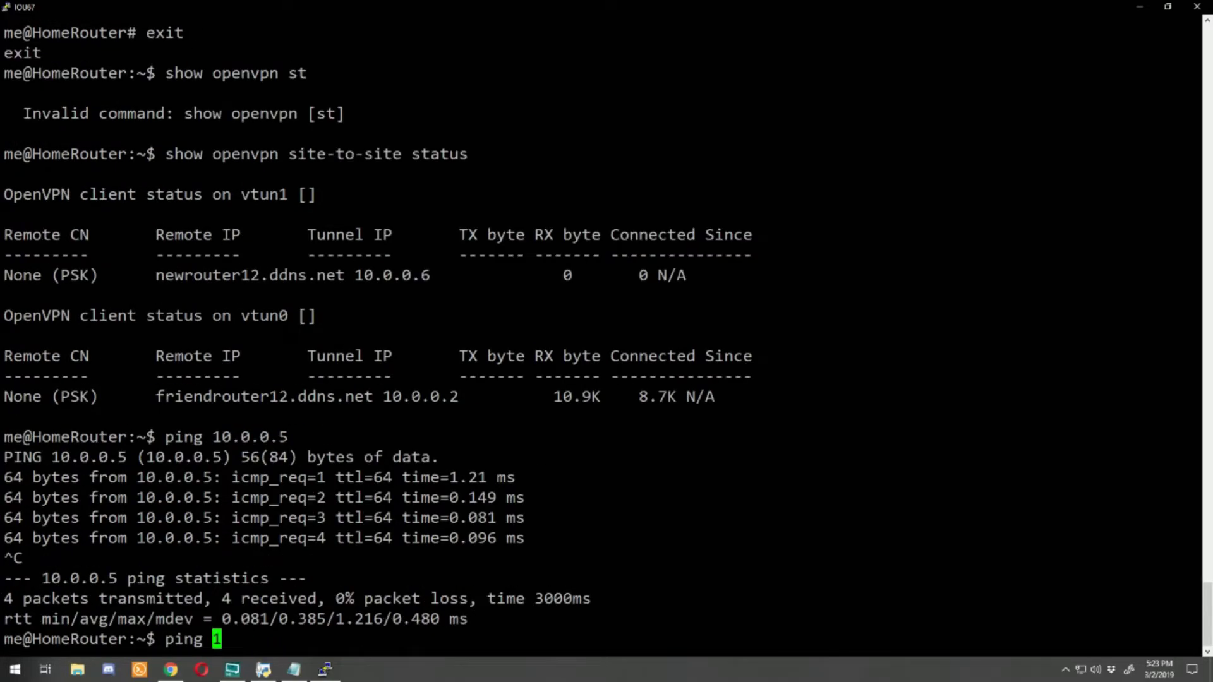
type("192.168")
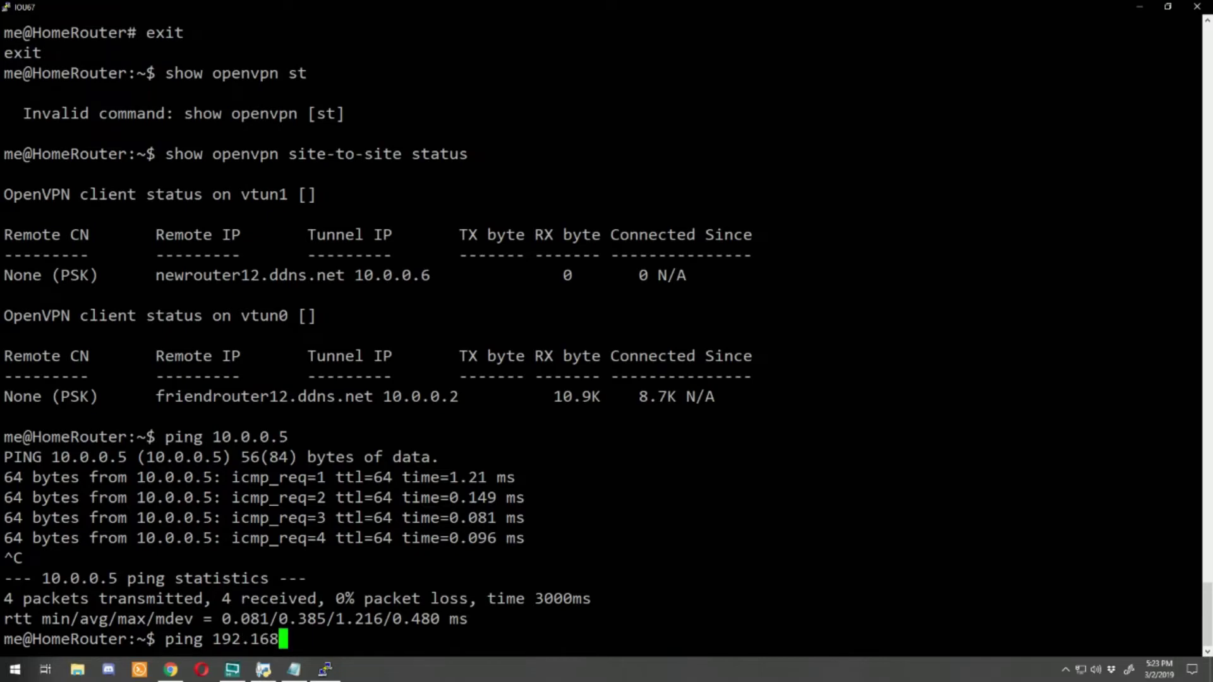
type(".1.1")
key("Return")
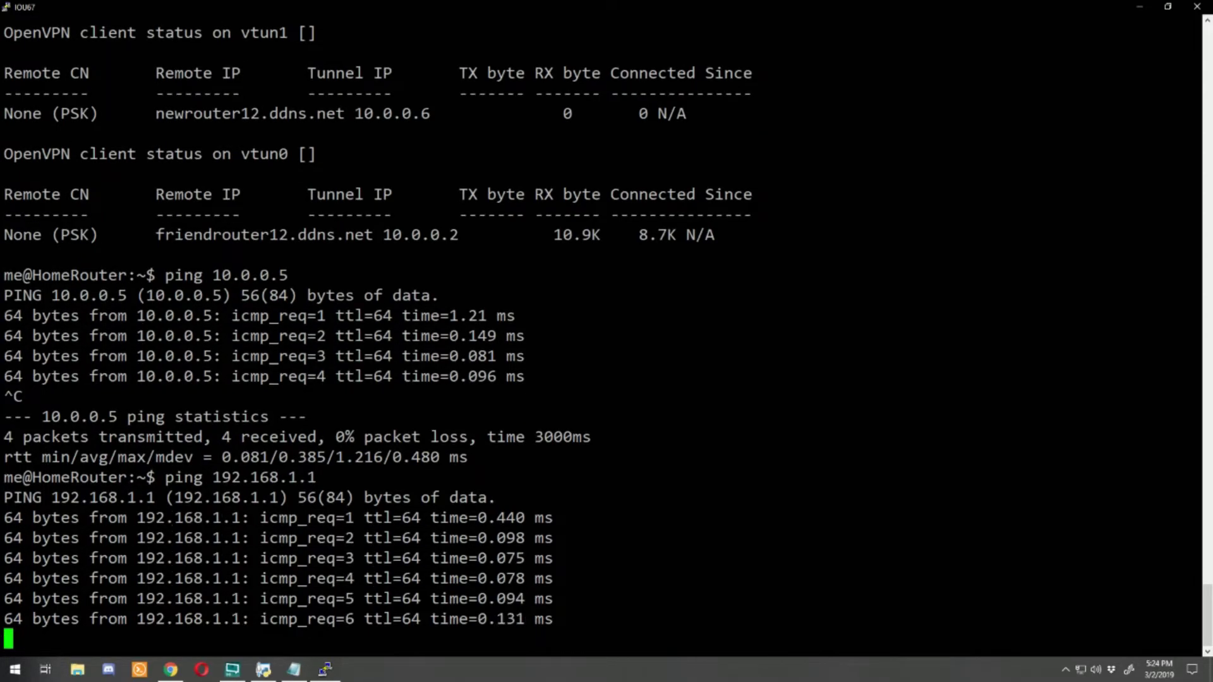
key("ctrl+c")
Step: End the homerouter12 session and close the IOU67 console window
type("exit")
key("Return")
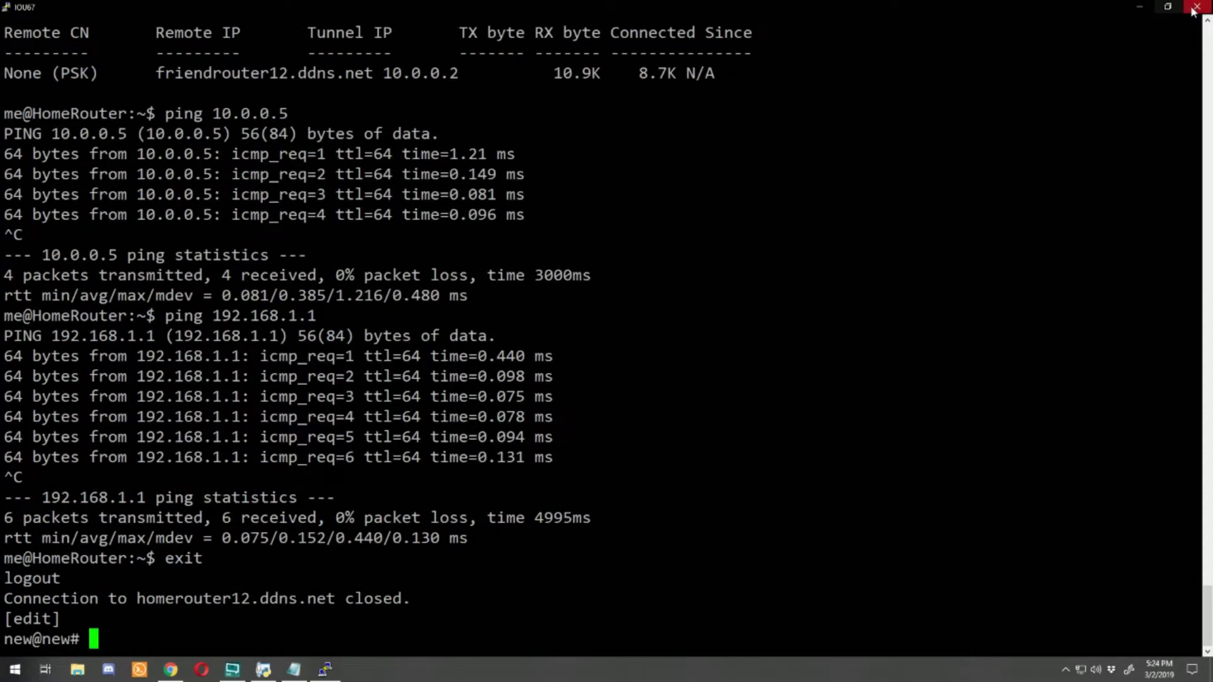
left_click(1194, 9)
Step: Reveal the EVE-NG topology and mark the home router, newrouter12 site and VyOS4/R3 on it
left_click(1141, 6)
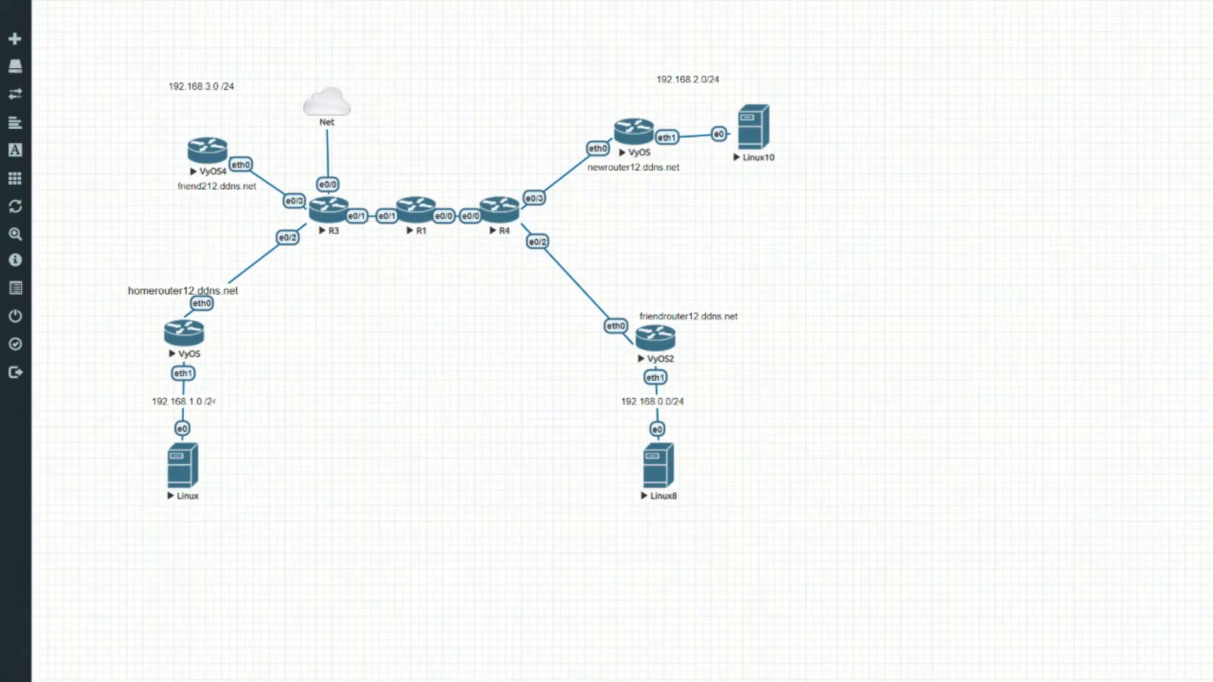
mouse_move(219, 478)
left_mouse_down()
mouse_move(284, 330)
mouse_move(252, 369)
left_mouse_up()
left_click_drag(256, 276, 514, 184)
mouse_move(562, 182)
left_mouse_down()
mouse_move(850, 95)
mouse_move(659, 188)
left_mouse_up()
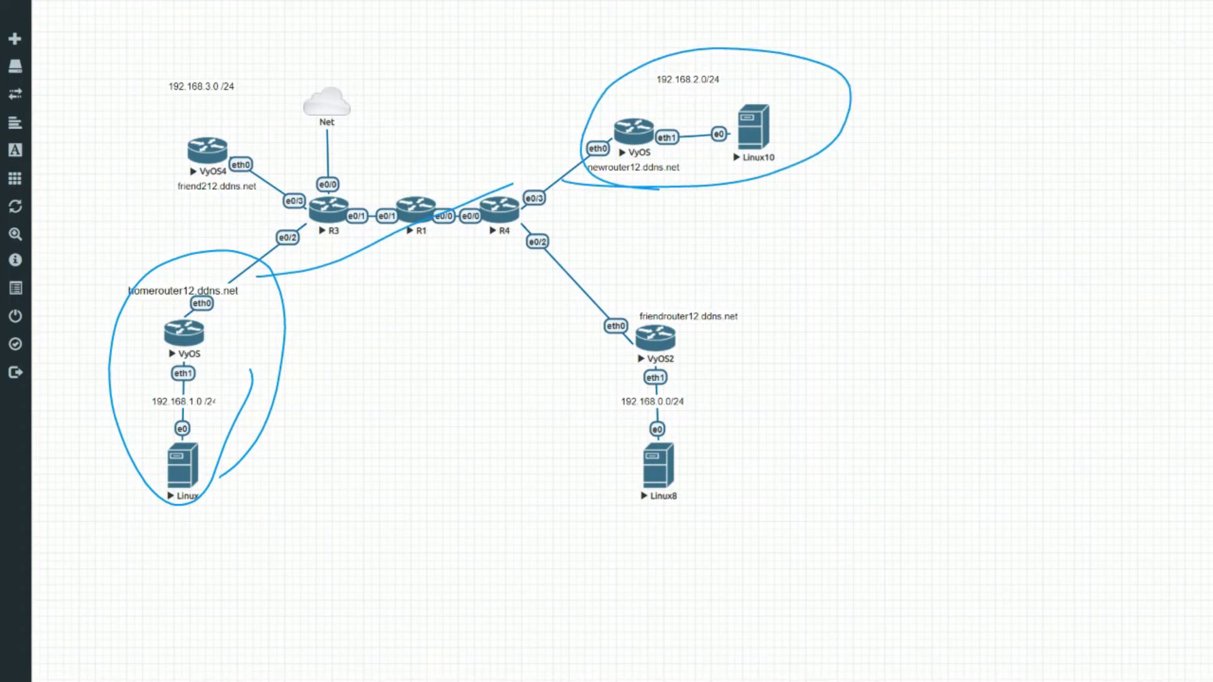
key("Escape")
mouse_move(298, 170)
left_mouse_down()
mouse_move(326, 247)
mouse_move(266, 122)
left_mouse_up()
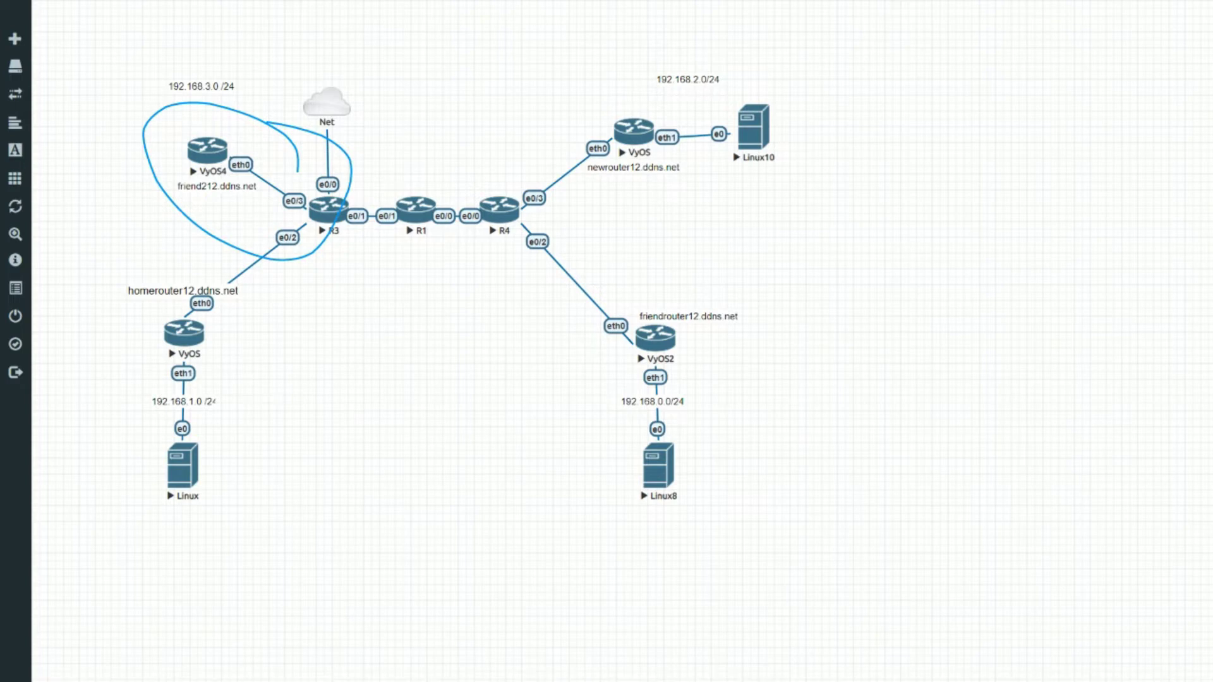
key("Escape")
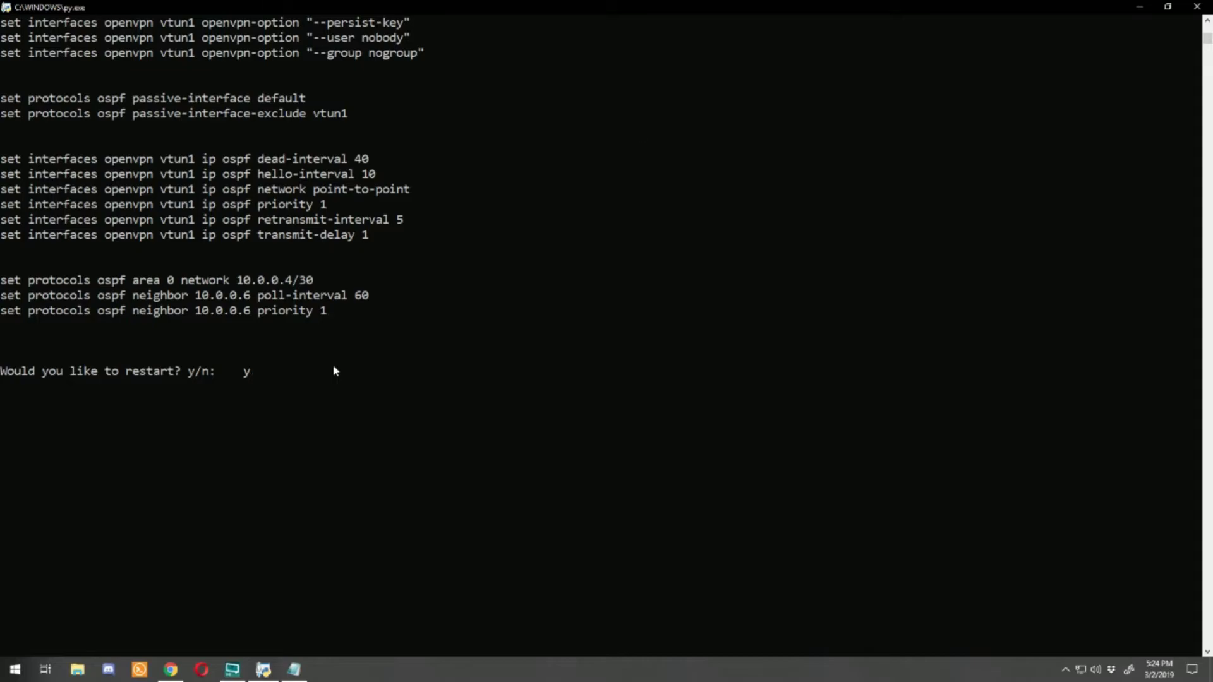
Step: Restart the generator with friend212.ddns.net, destination homerouter12.ddns.net and tunnel number 2
key("Return")
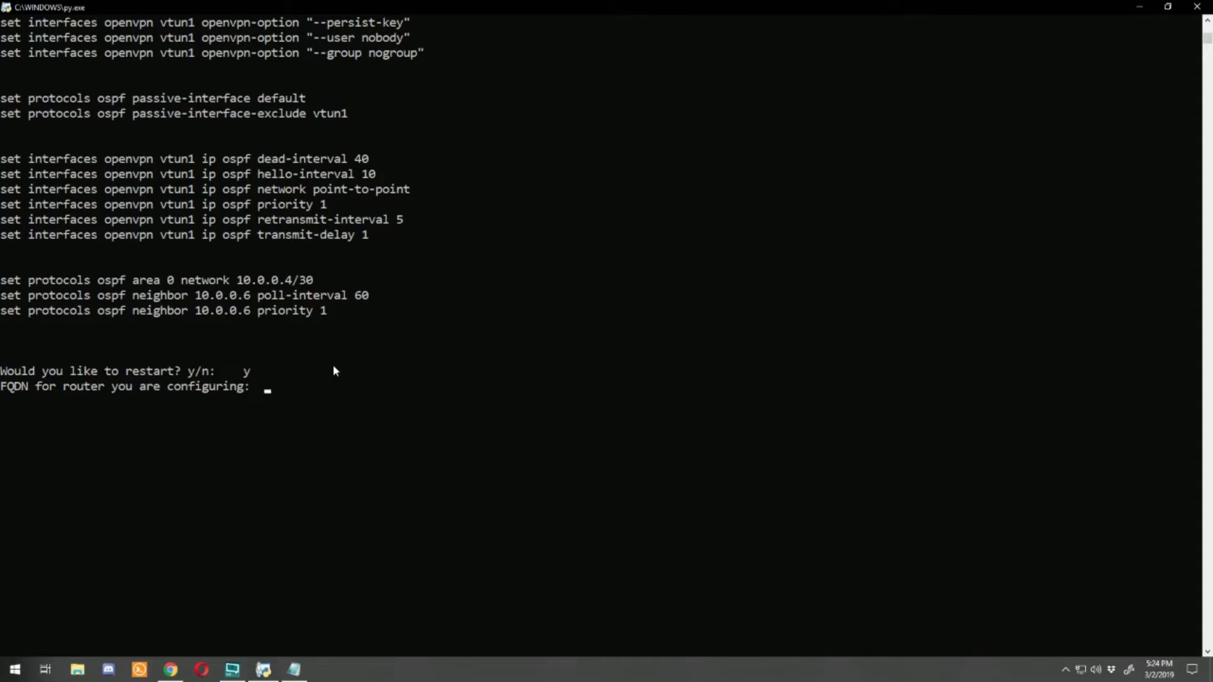
type("freid")
key("BackSpace")
key("BackSpace")
key("BackSpace")
type("iend121")
type(".ddns.net")
key("Return")
type("homerout")
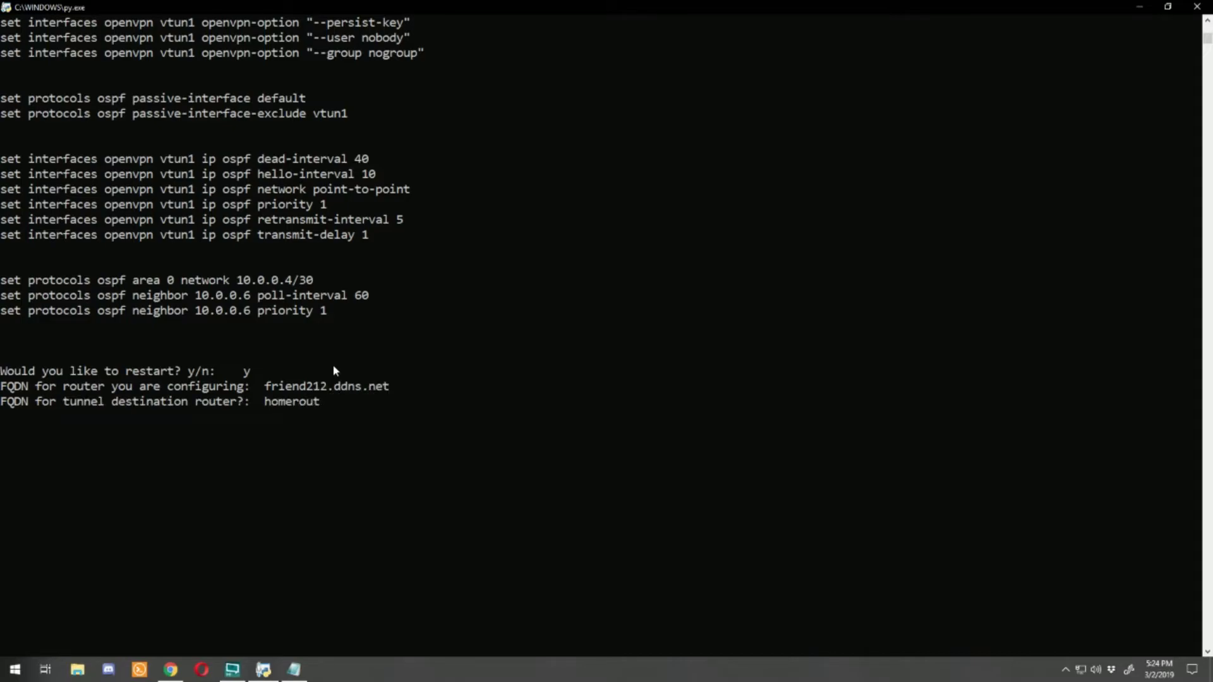
type("er12.ddns.net")
key("Return")
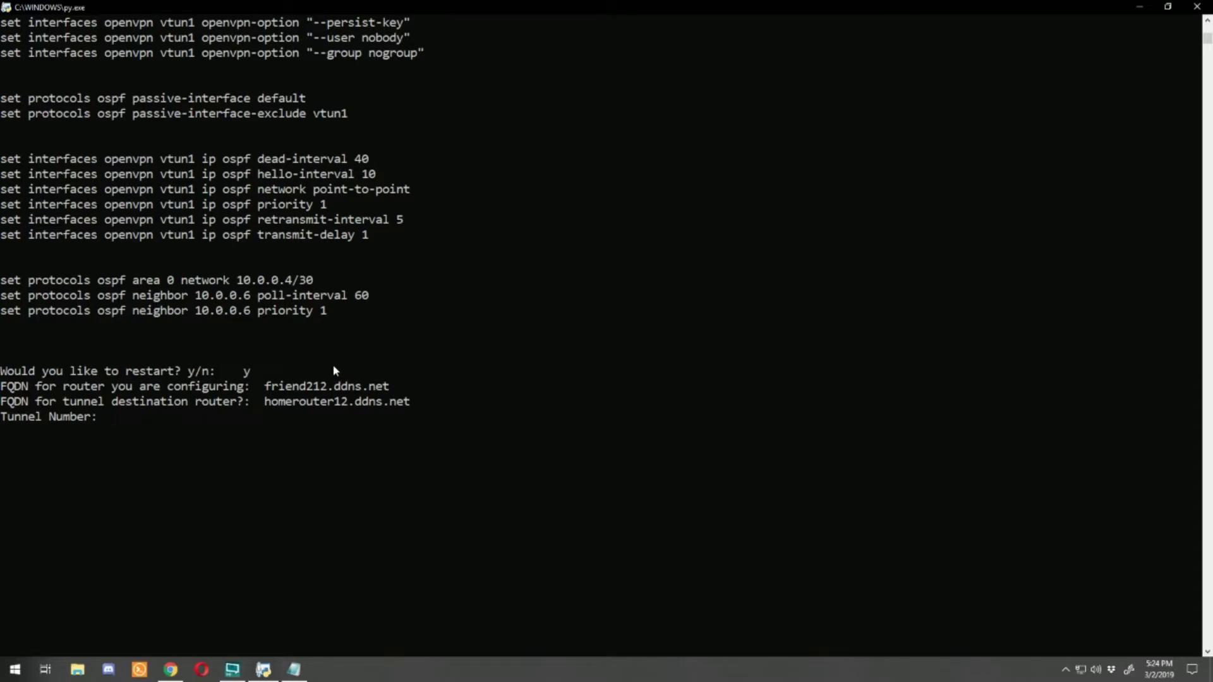
type("2")
key("Return")
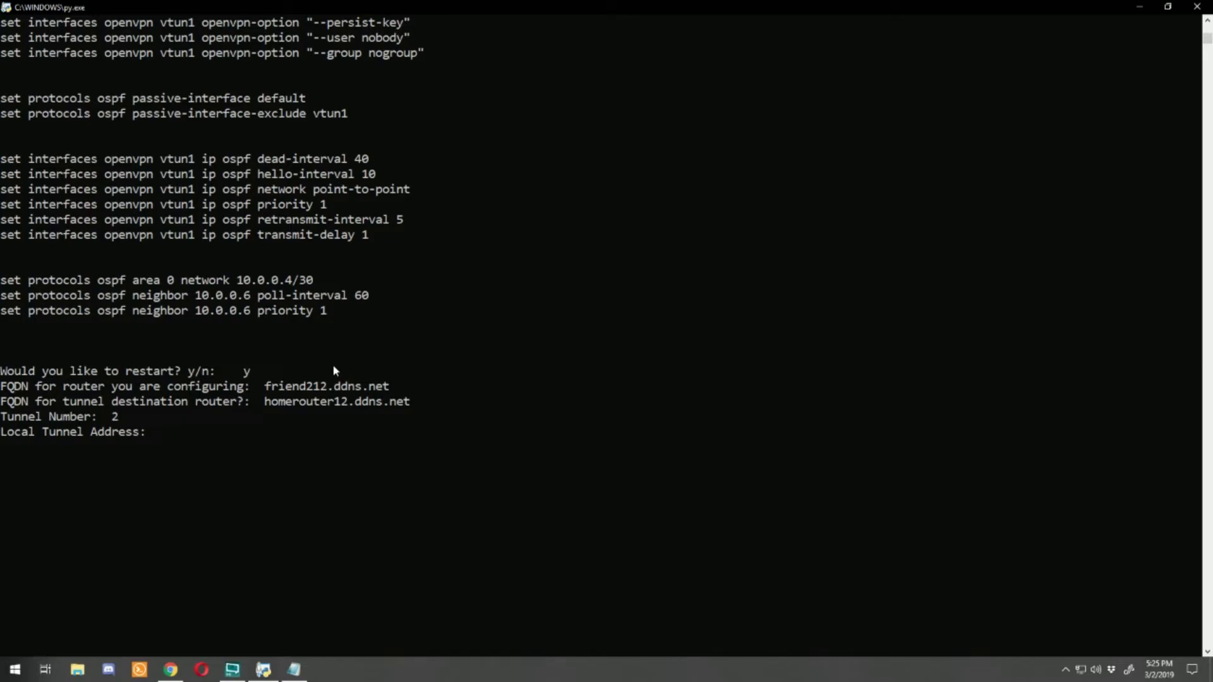
Step: Enter local address 10.0.0.10, remote 10.0.0.9 and tunnel network 10.0.0.8/30
type("10.0.0.")
type("10")
key("Return")
type("10.0.0.0")
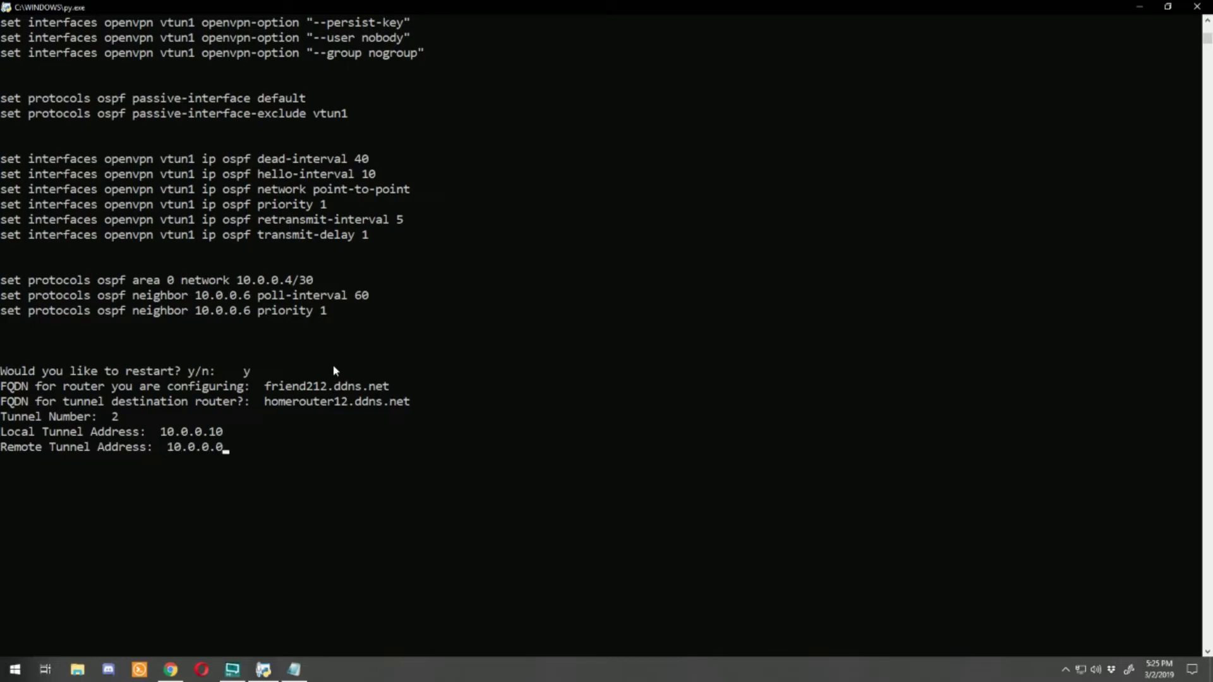
key("BackSpace")
type("9")
key("Return")
type("10.")
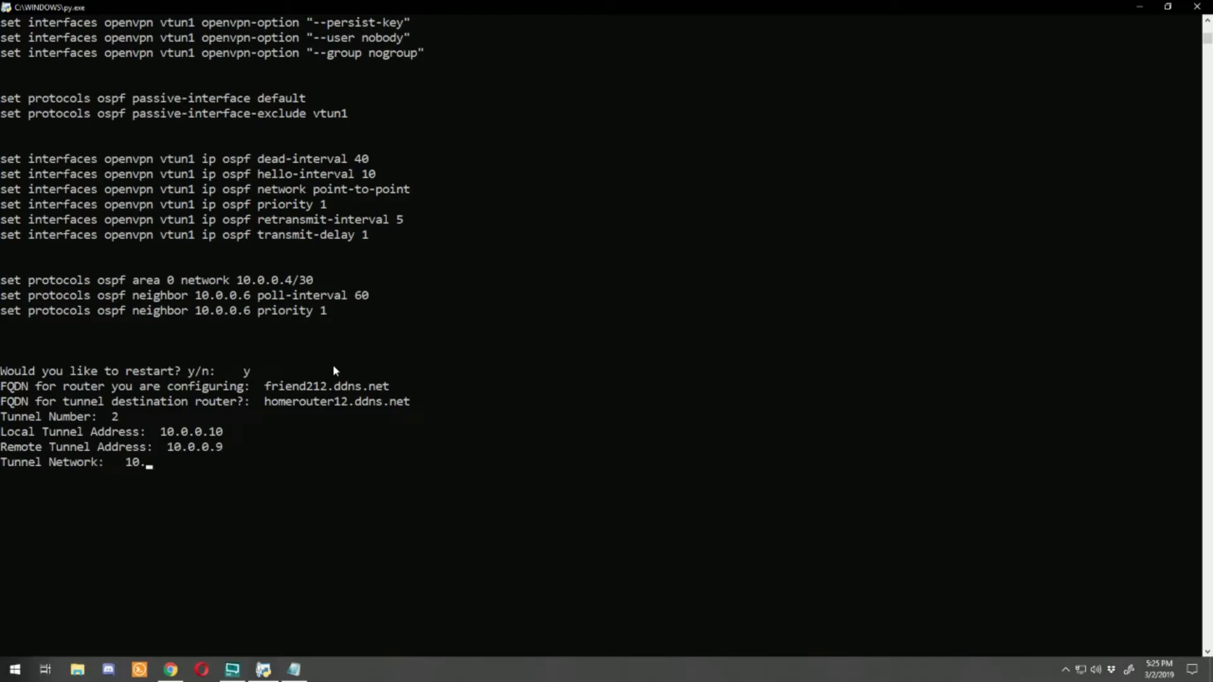
type("0.0.")
key("Return")
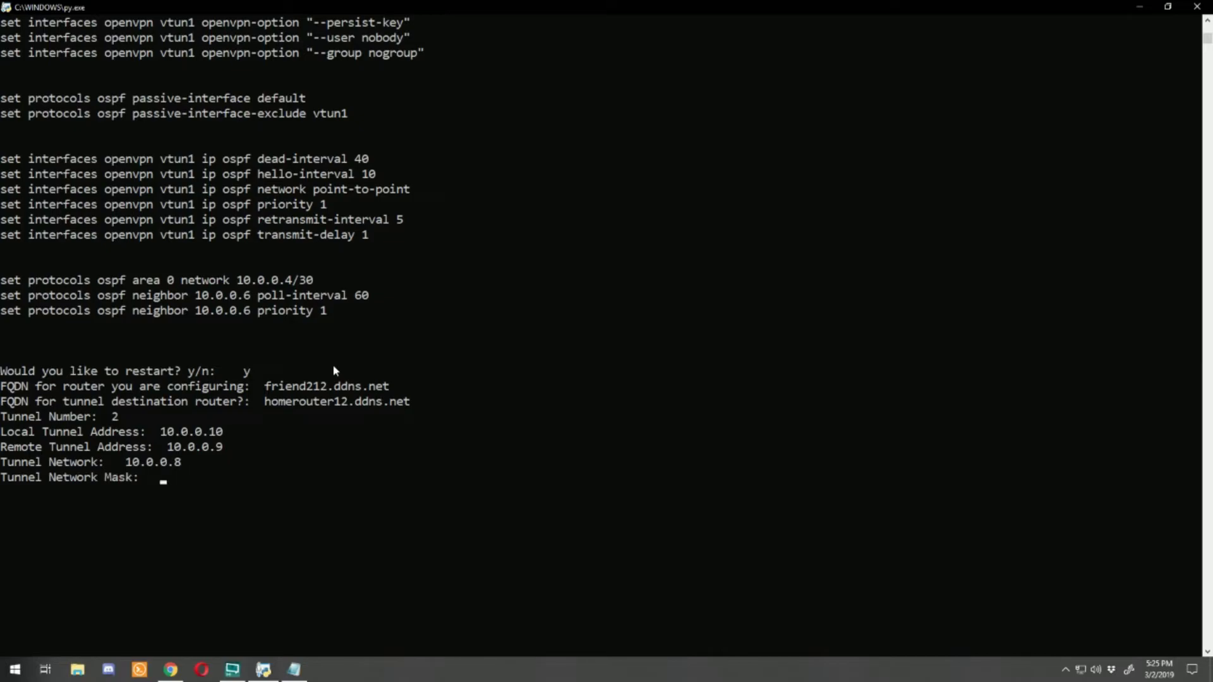
type("/30")
key("Return")
Step: Enter port 1196, keyfile secretfriend2, the username and advertised network 192.168.3.0/24
type("1196")
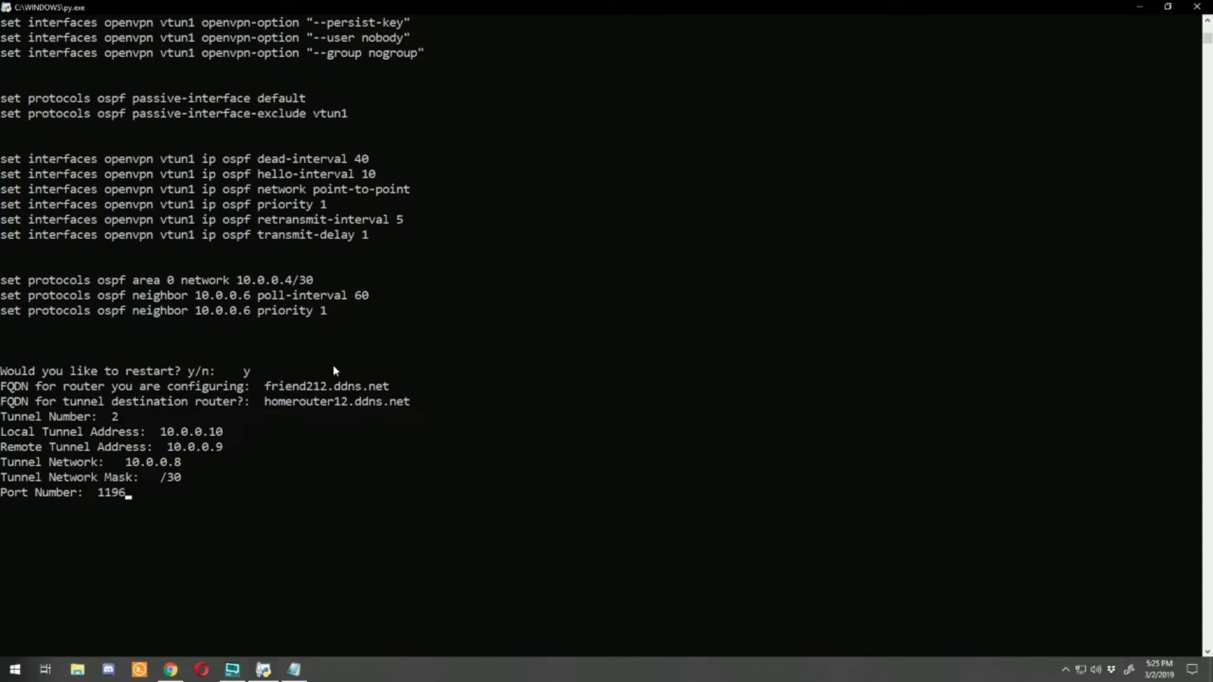
key("Return")
type("secretfri")
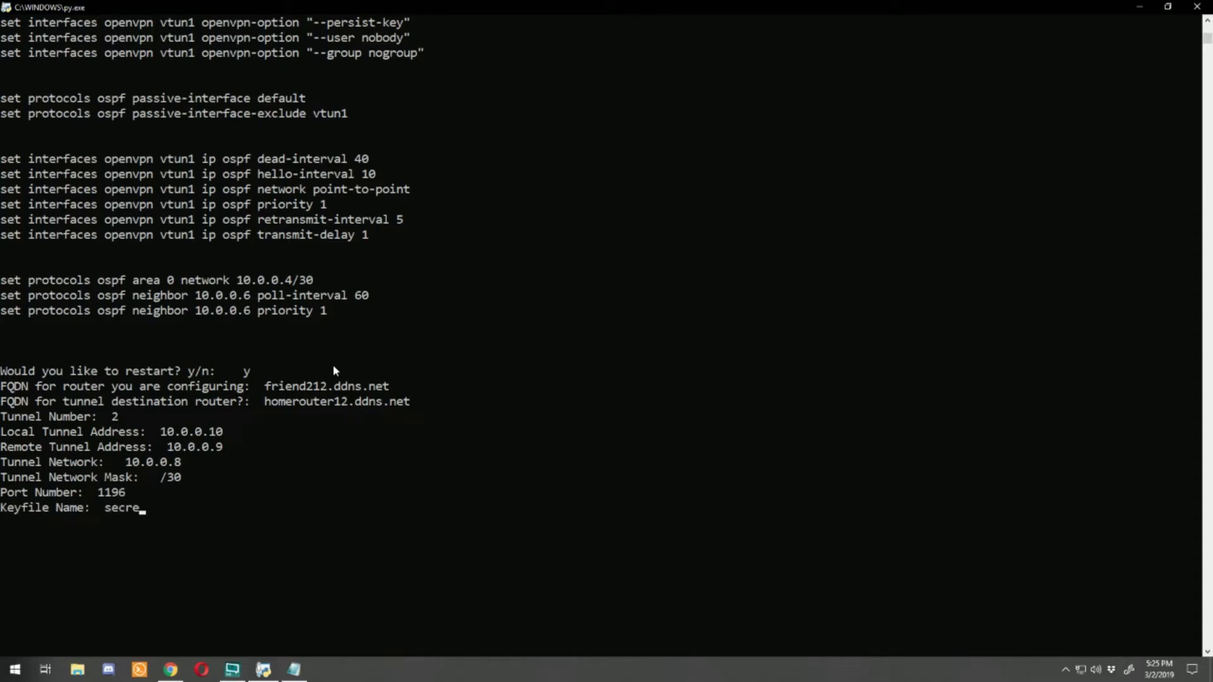
type("end2")
key("Return")
type("me for remote router:")
key("Return")
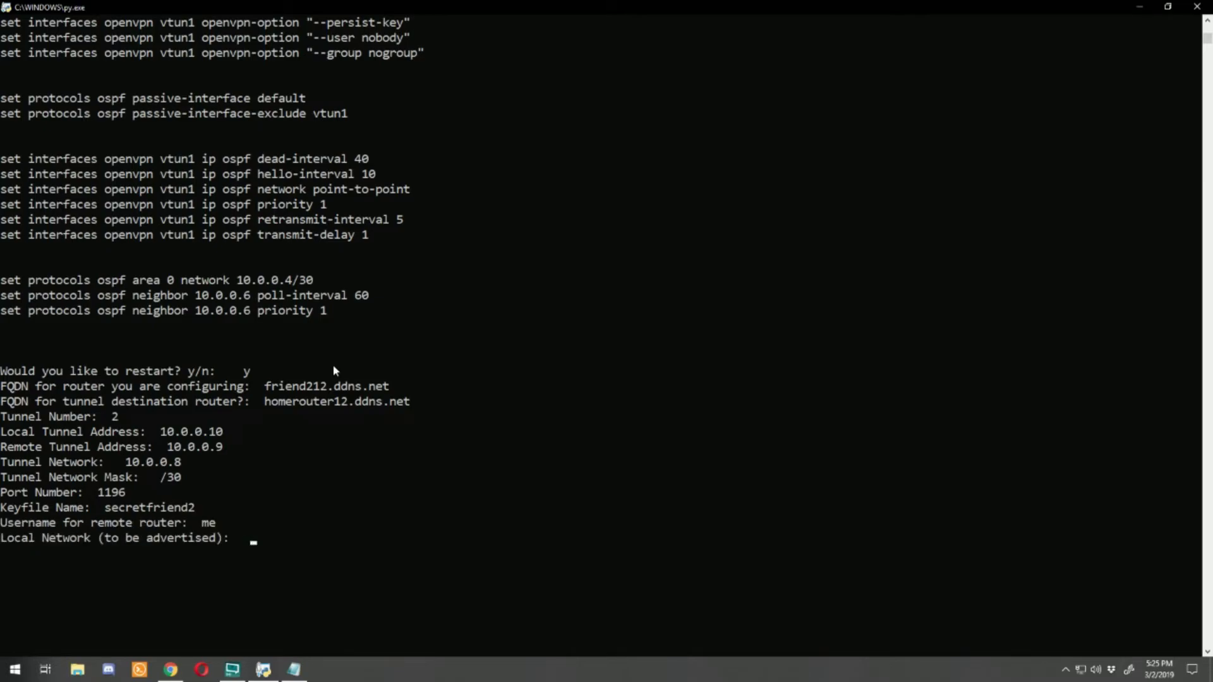
type("192.168.3.0")
key("Return")
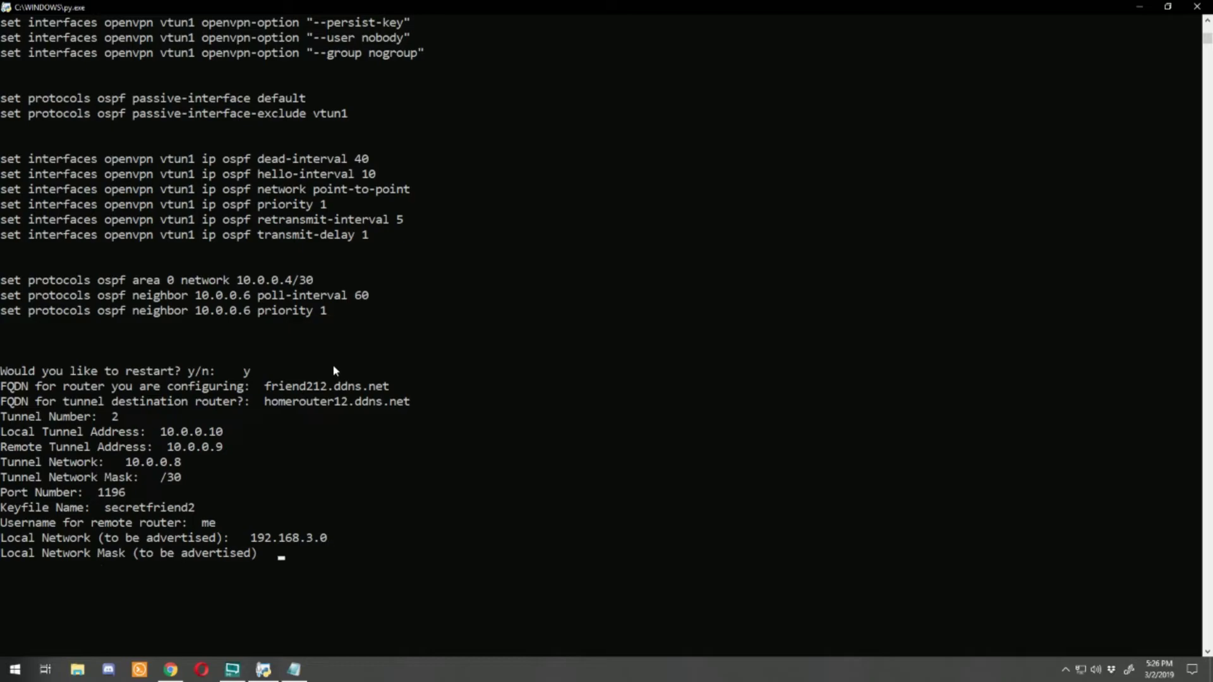
type("/24")
key("Return")
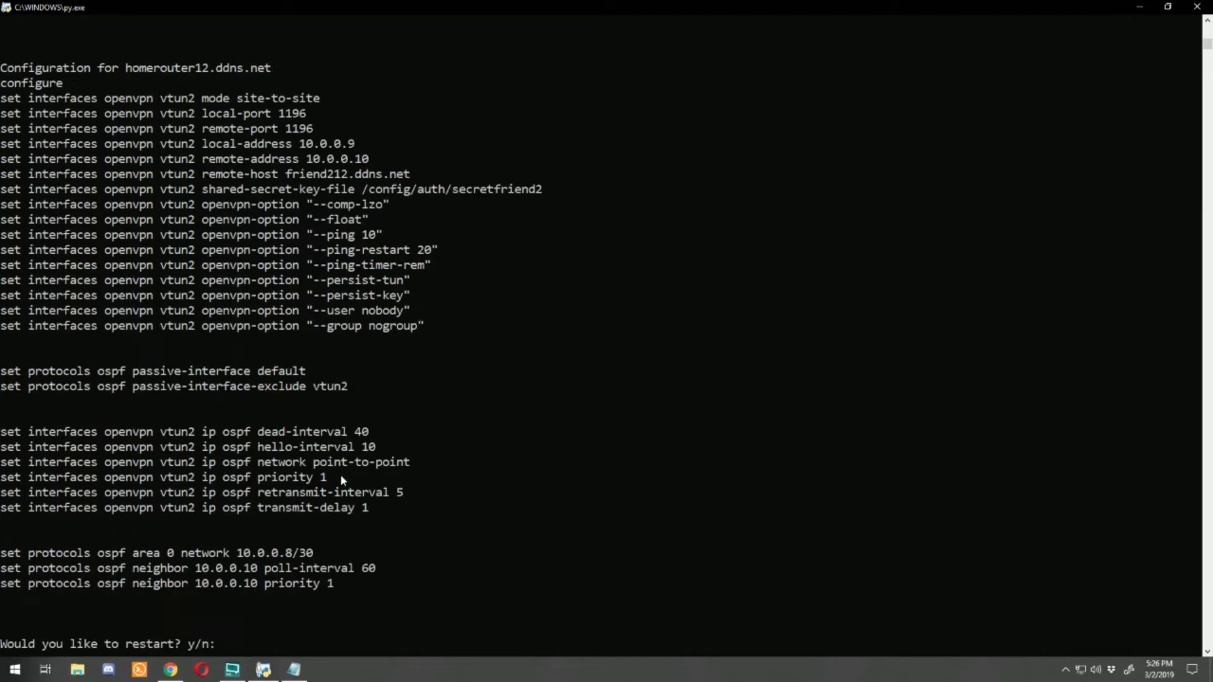
Step: Replace Notepad's old secretnew lines with the secretfriend2 key-generation and scp commands
scroll(397, 490, "up", 5)
scroll(397, 490, "up", 13)
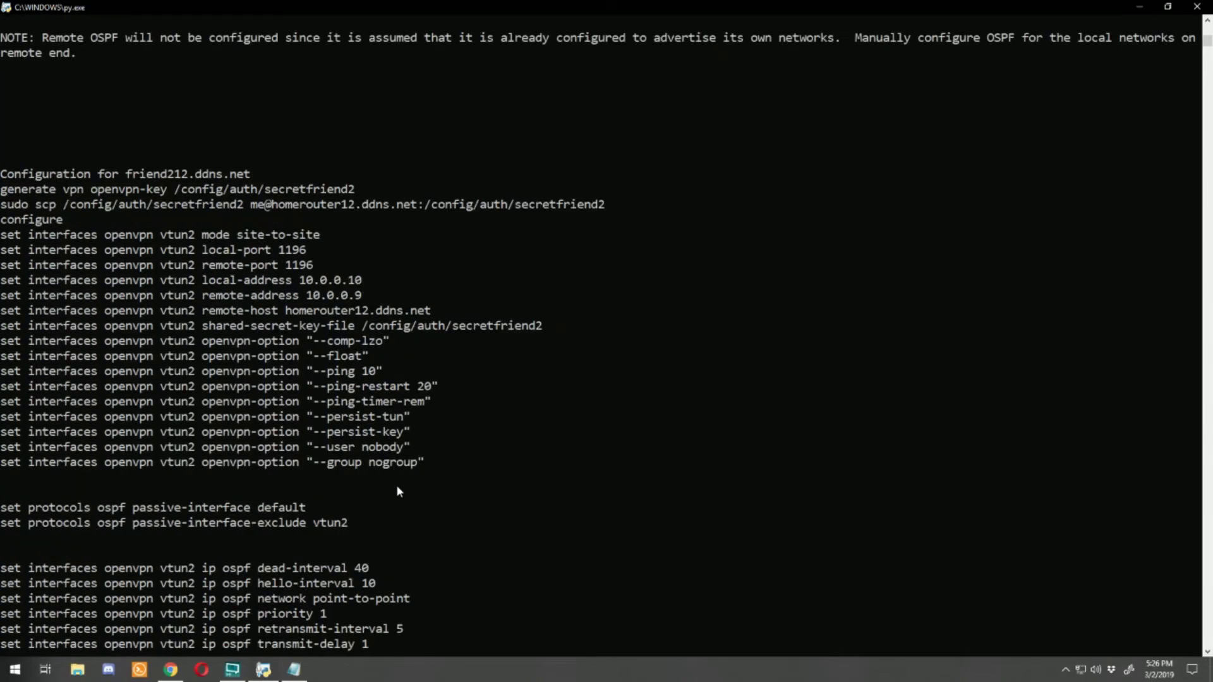
left_click_drag(5, 280, 221, 294)
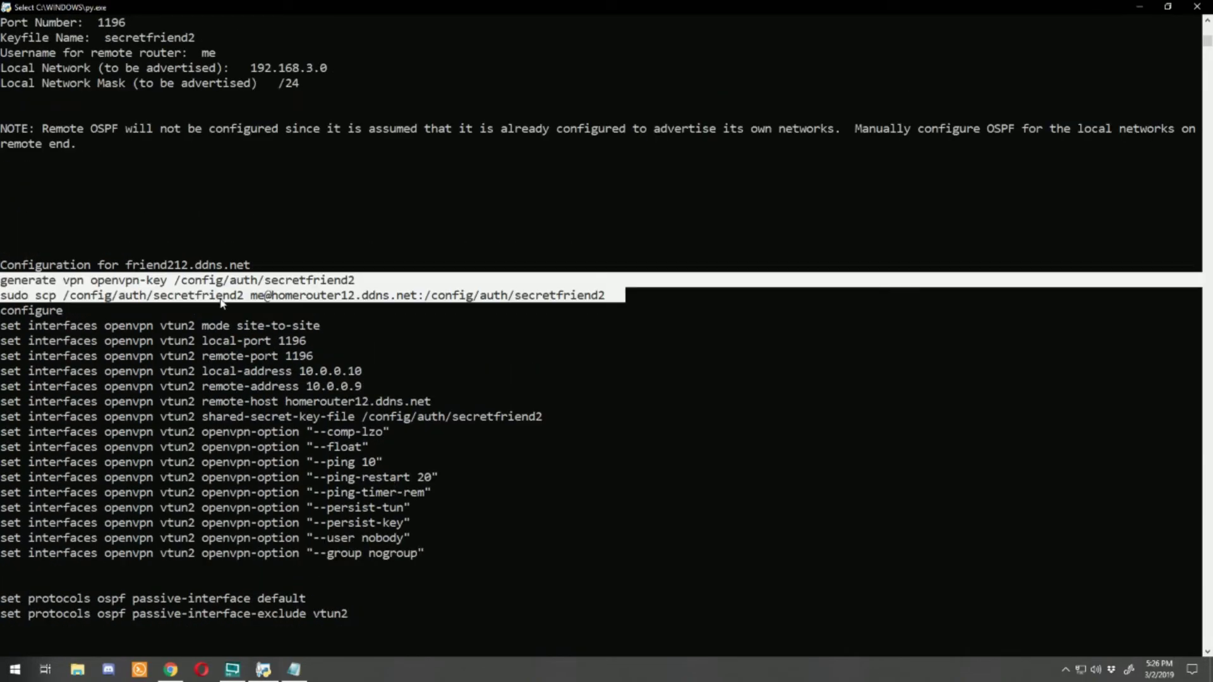
right_click(220, 294)
left_click(294, 669)
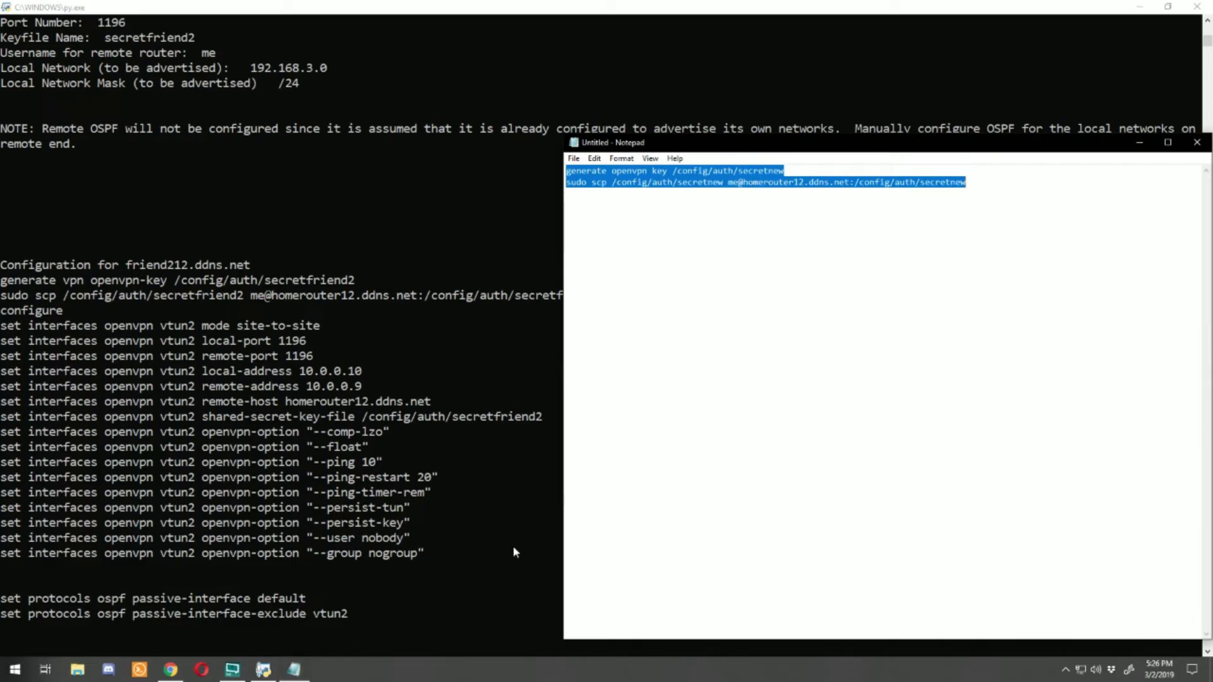
left_click(810, 197)
double_click(1015, 183)
key("ctrl+a")
key("ctrl+v")
key("ctrl+a")
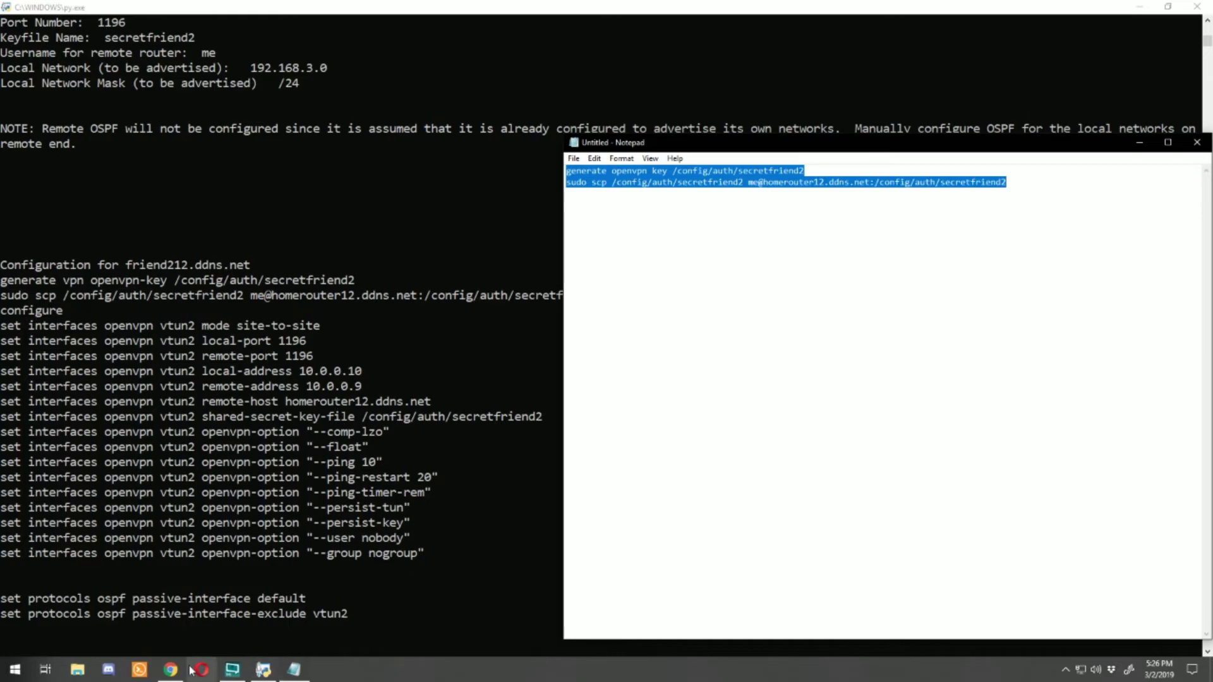
left_click(166, 673)
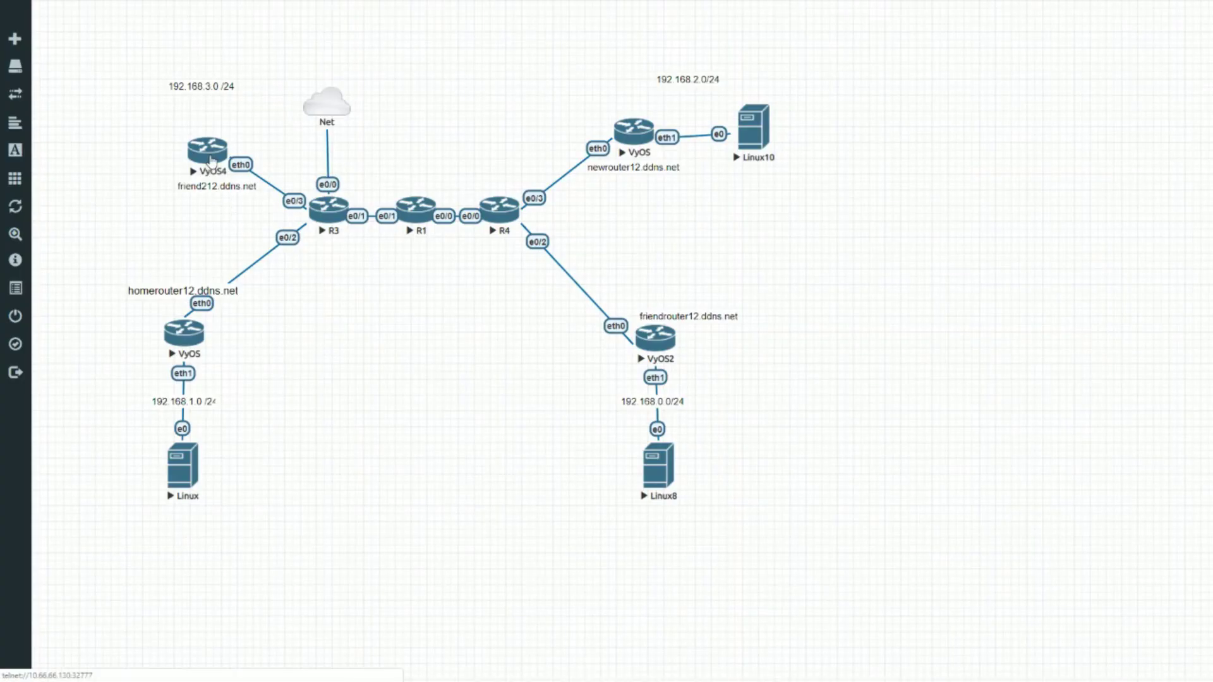
Step: Log into Friend2's VyOS4 console, generate the secretfriend2 key and copy it to homerouter12
left_click(209, 161)
key("super+Up")
key("Return")
type("friend2")
key("Return")
key("Return")
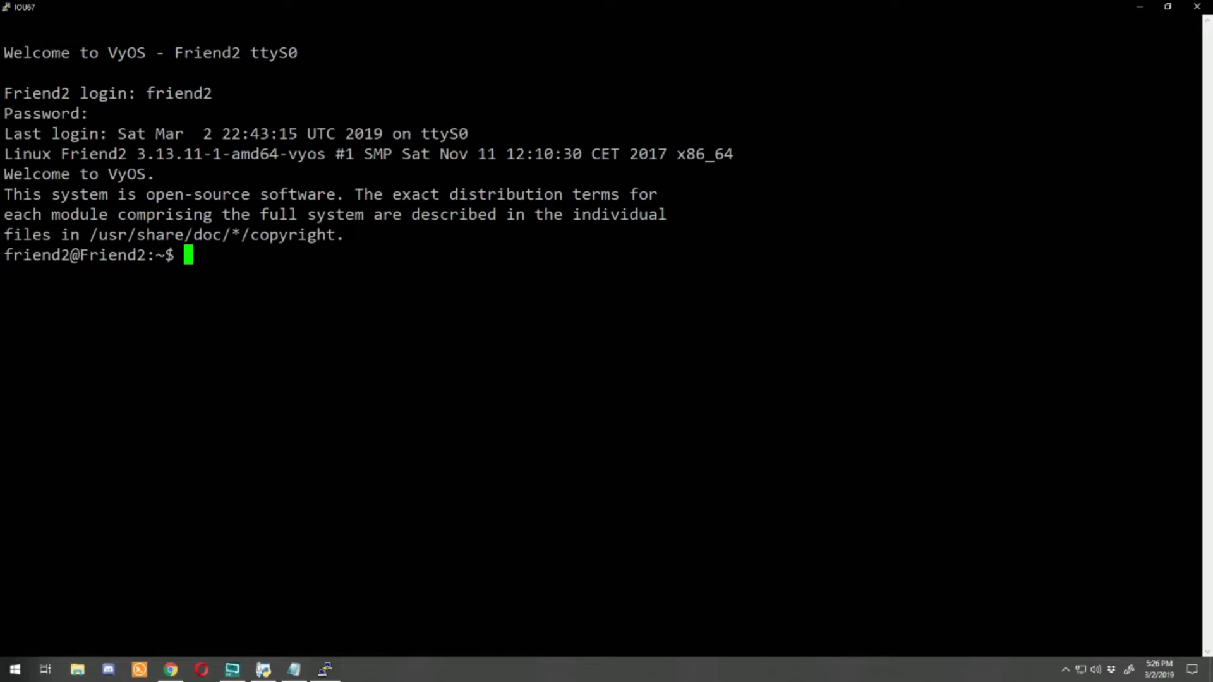
key("ctrl+v")
key("Return")
key("ctrl+v")
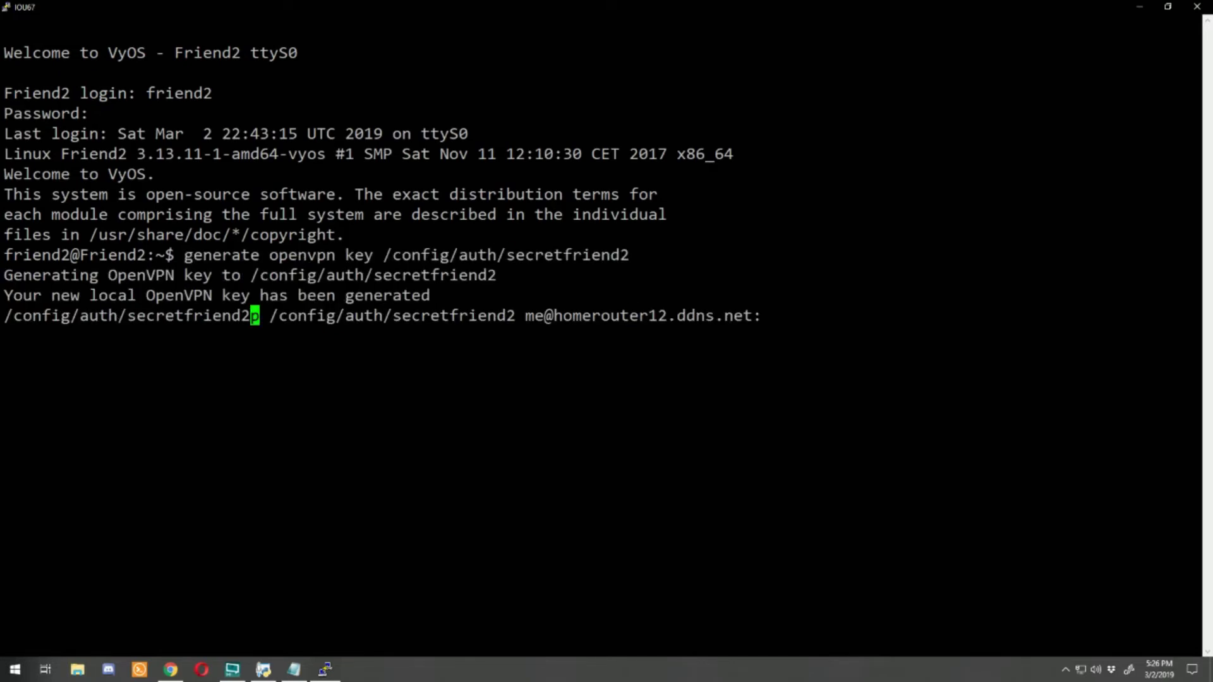
key("Return")
key("Return")
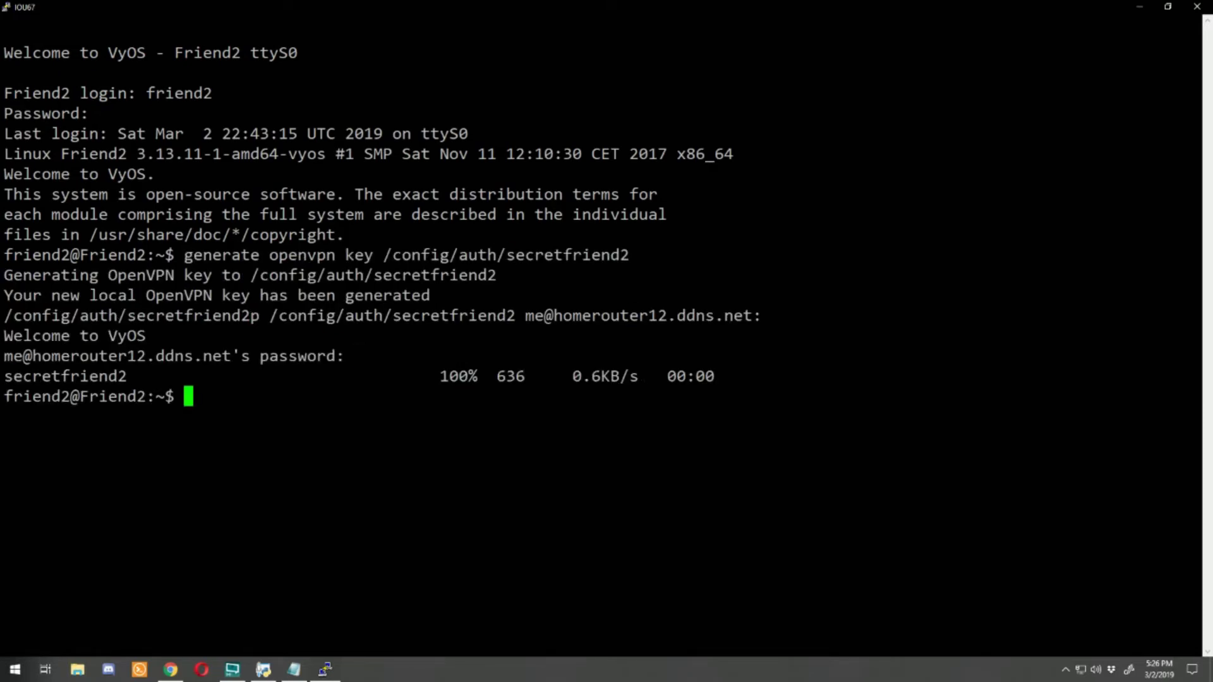
Step: Copy Friend2's vtun2 configuration block from the generator and paste it into Friend2's terminal
left_click(263, 669)
left_click(5, 313)
left_click_drag(5, 313, 265, 543)
key("ctrl+c")
left_click(325, 669)
key("shift+Insert")
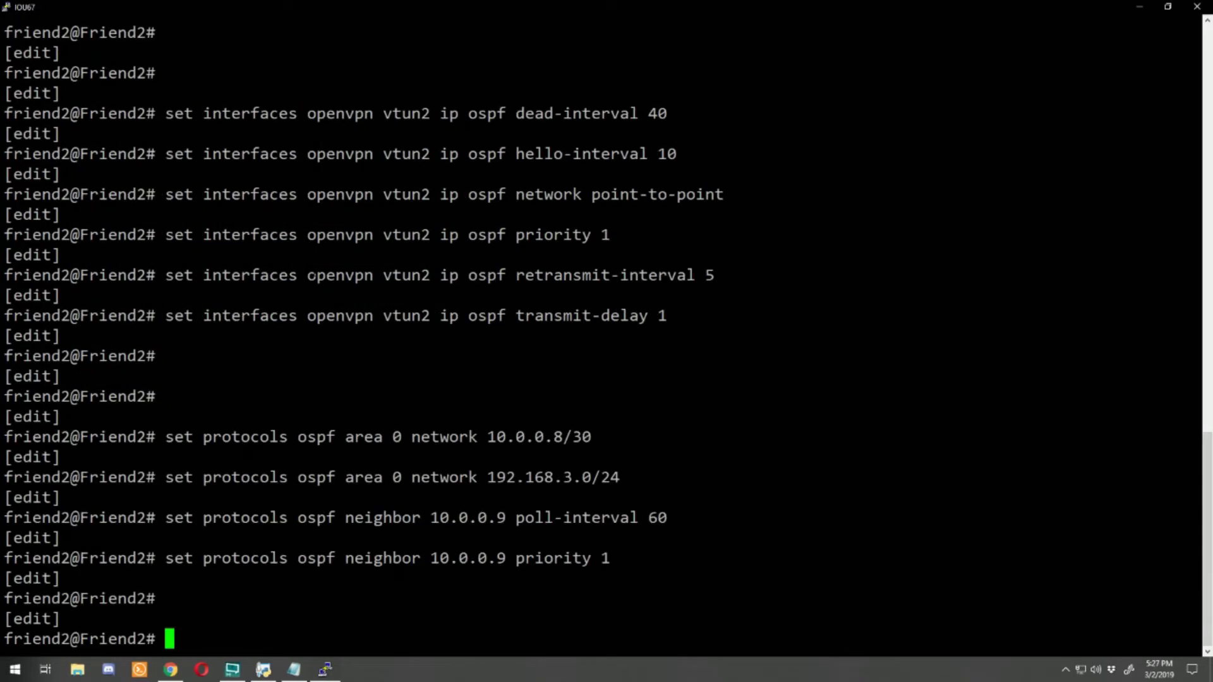
type("ssh ")
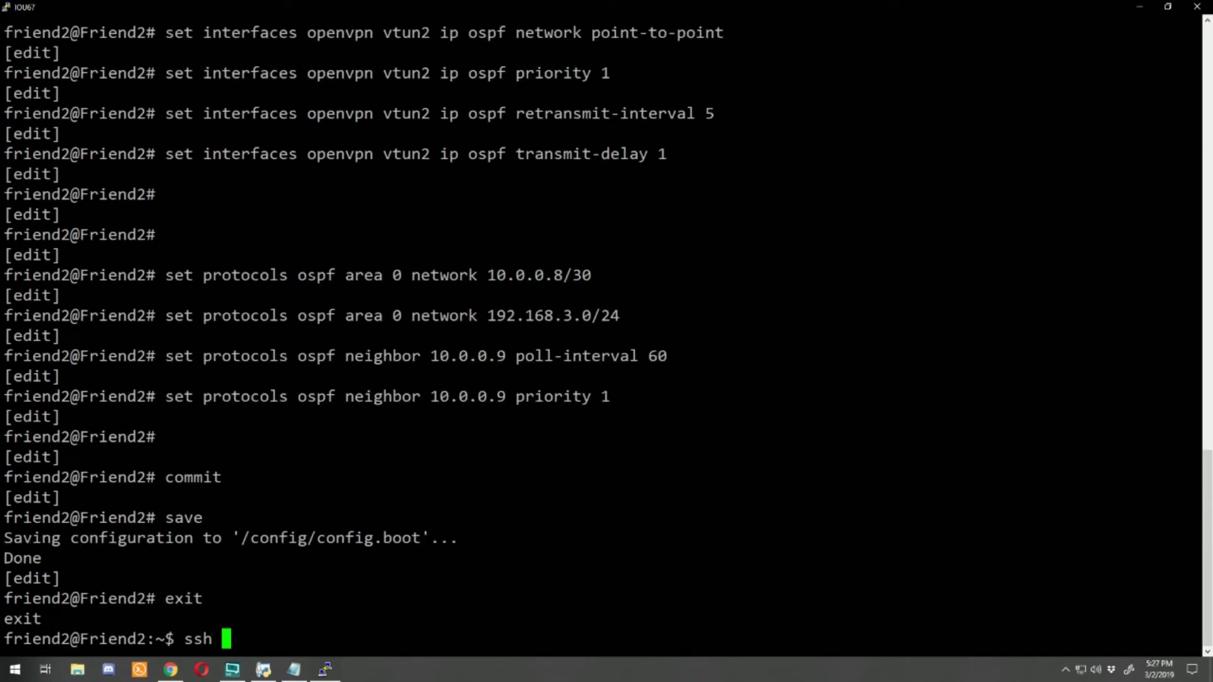
type("me@homerouter12.ddns.net")
key("Return")
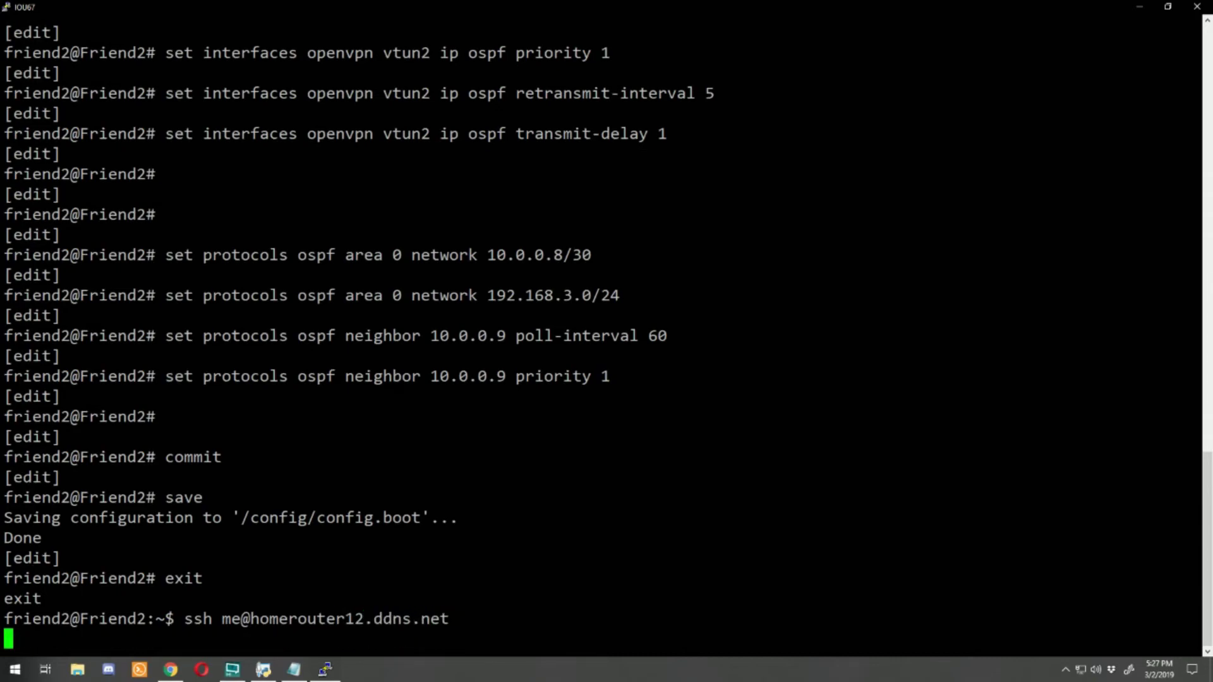
key("Return")
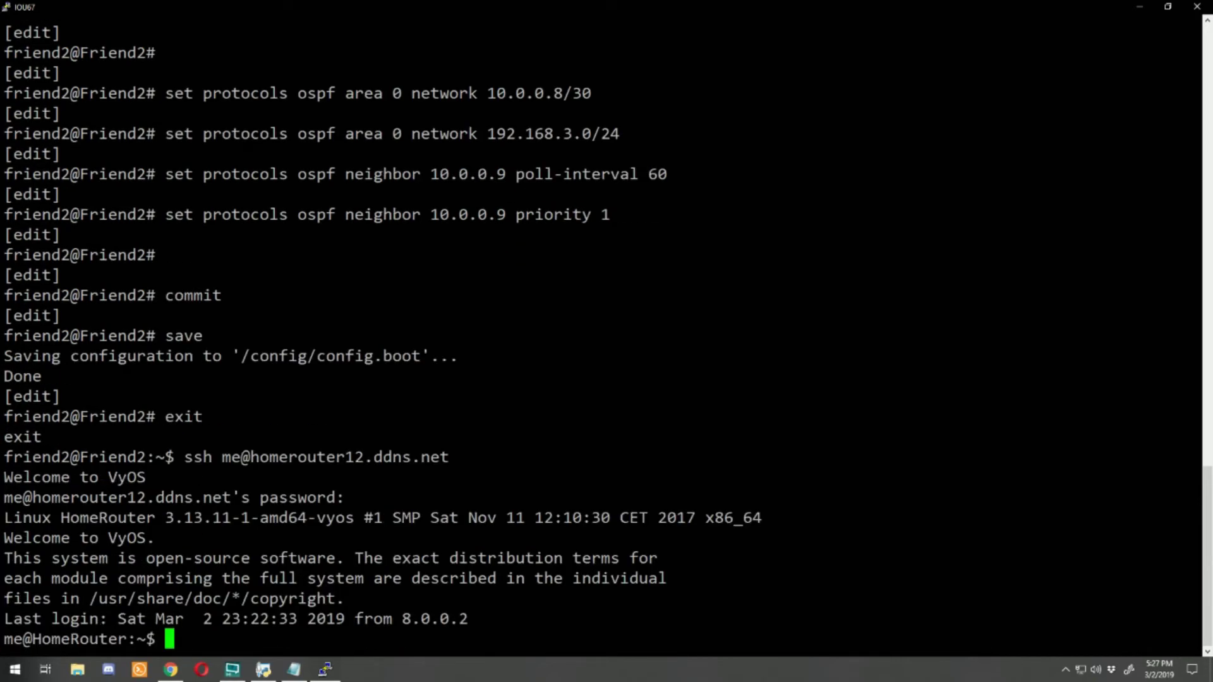
Step: Copy the homerouter12 vtun2 configuration block and paste it into the HomeRouter SSH shell
left_click(263, 670)
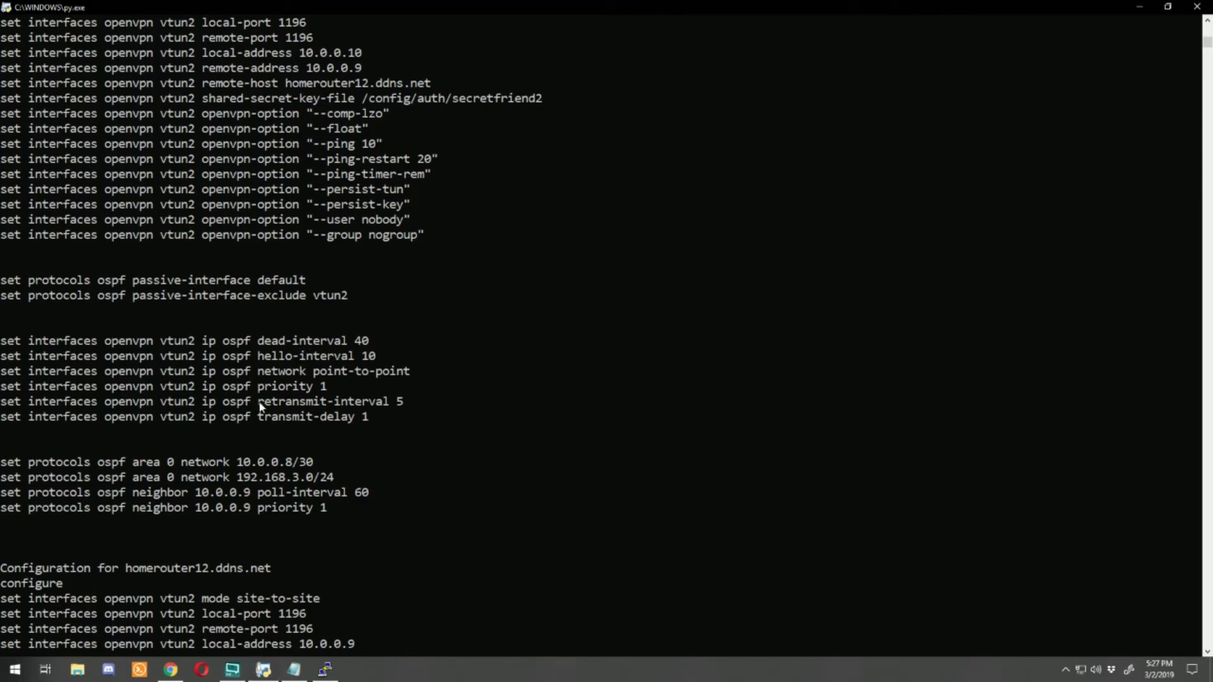
scroll(253, 417, "down", 8)
scroll(253, 417, "down", 2)
left_click_drag(2, 129, 319, 497)
scroll(320, 544, "down", 3)
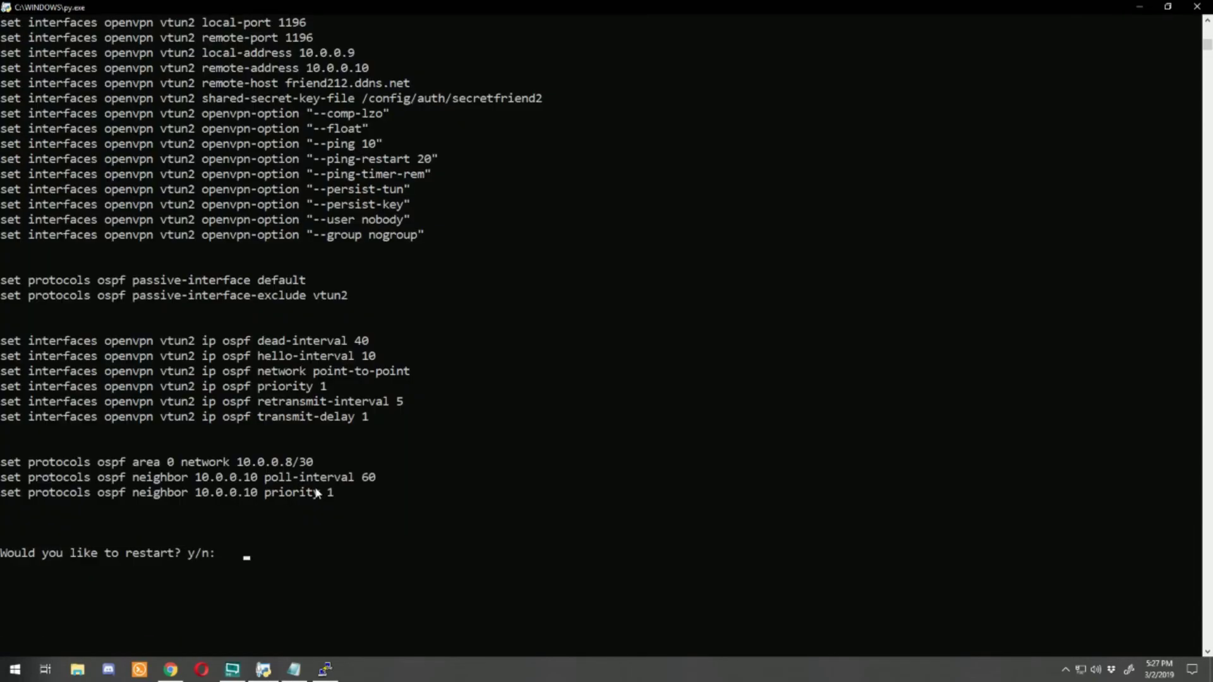
key("Return")
key("alt+Tab")
key("shift+Insert")
Step: Commit and save HomeRouter's configuration, exit configuration mode, and log out of SSH
type("commit")
key("Return")
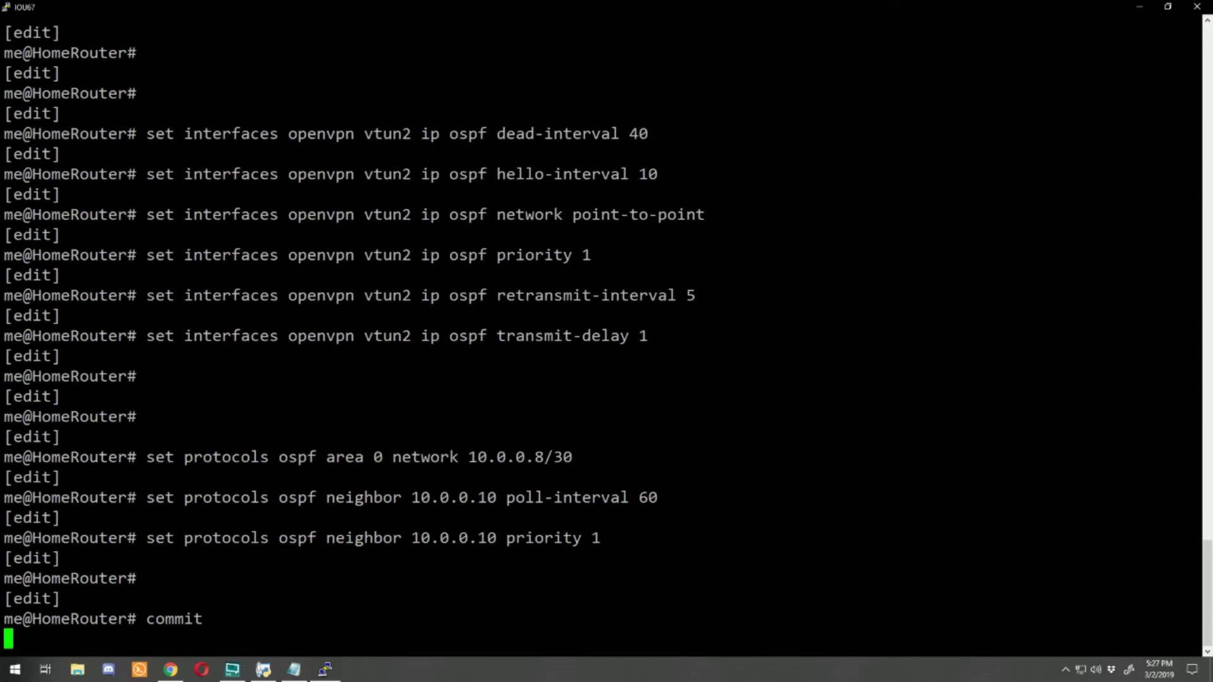
type("save")
key("Return")
type("exit")
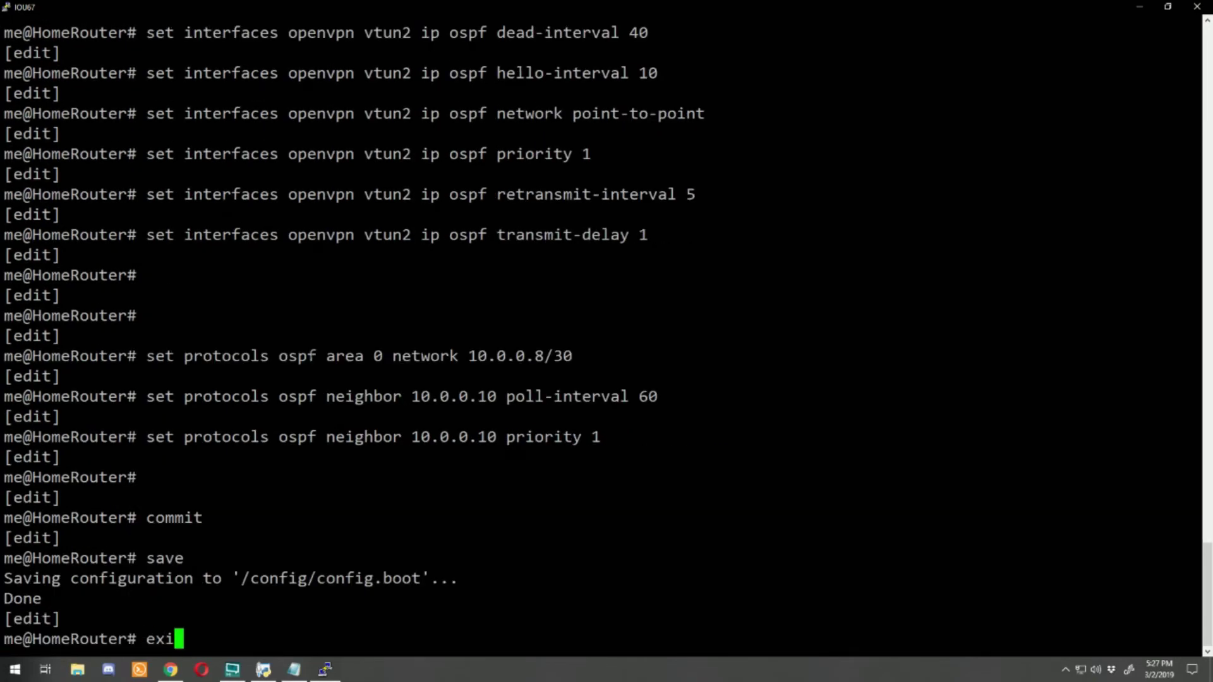
key("Return")
type("exit")
key("Return")
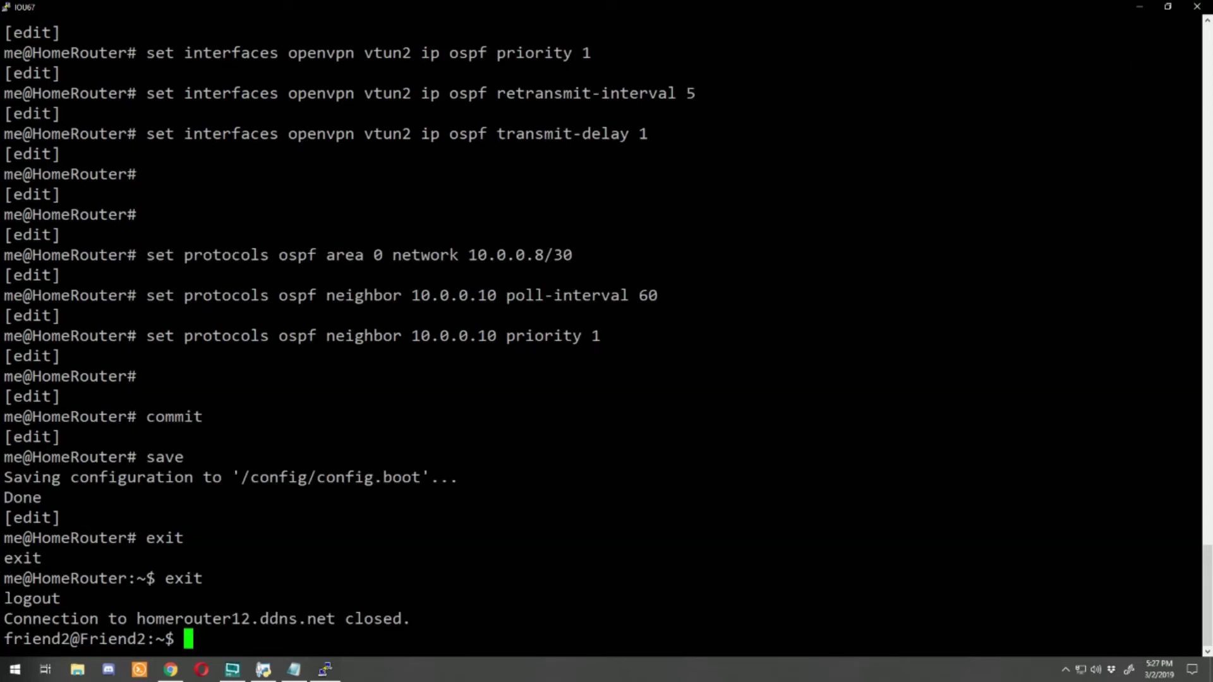
type("ping 192")
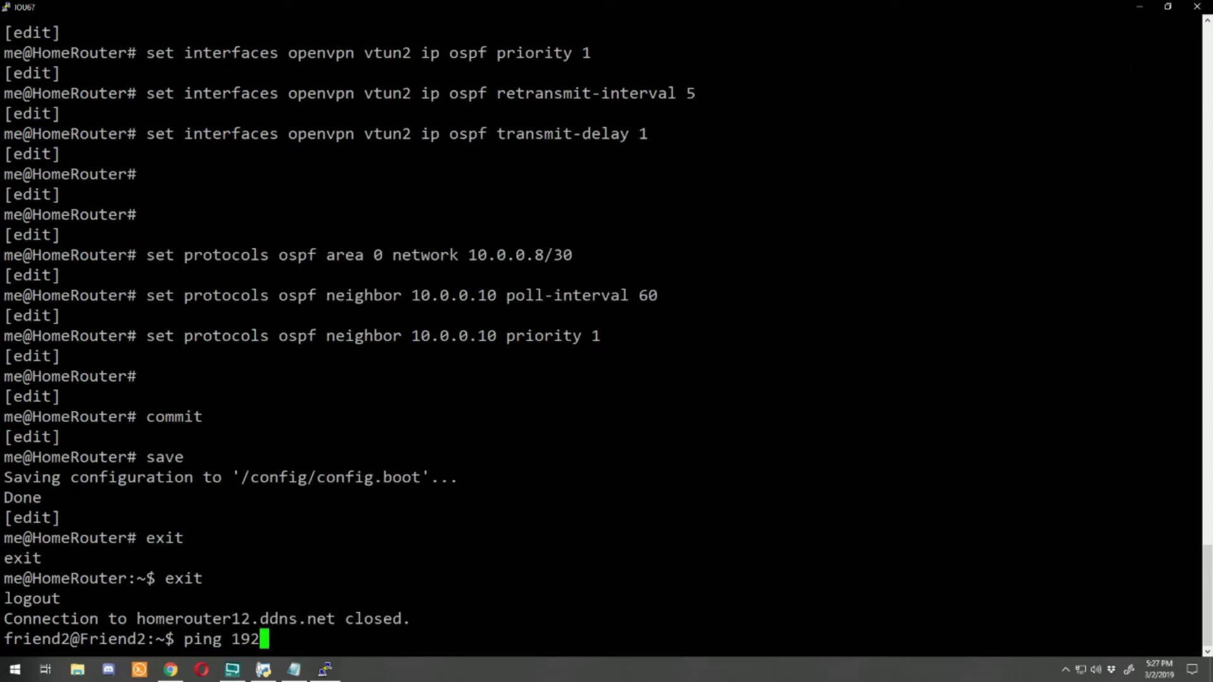
type(".168.1.1")
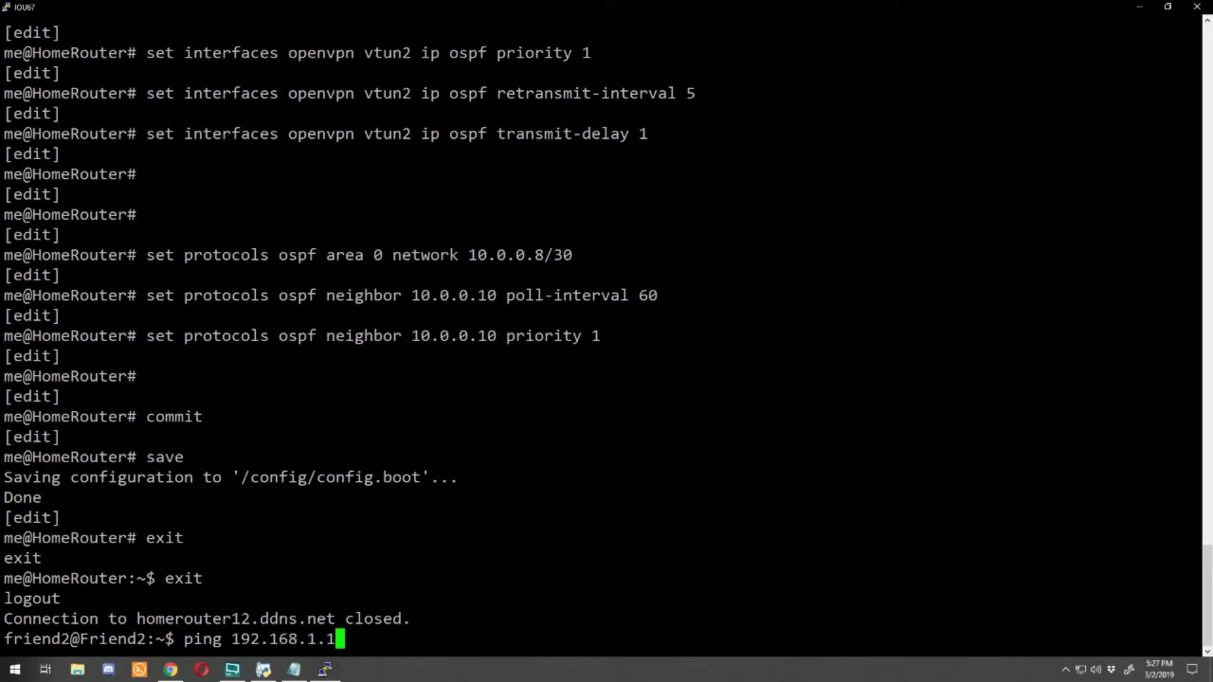
Step: Ping 192.168.1.1 without loss, confirm vtun2 to homerouter12.ddns.net in site-to-site status, then log out
key("Return")
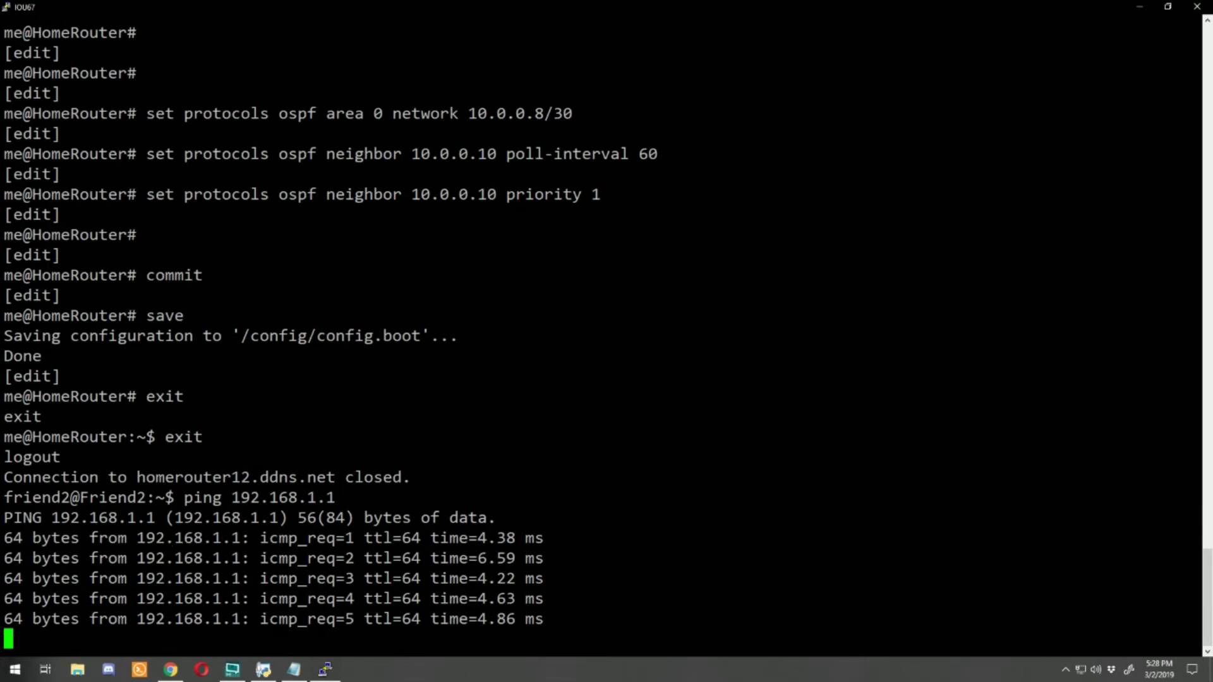
key("ctrl+c")
type("show openvpn st")
key("Tab")
key("BackSpace")
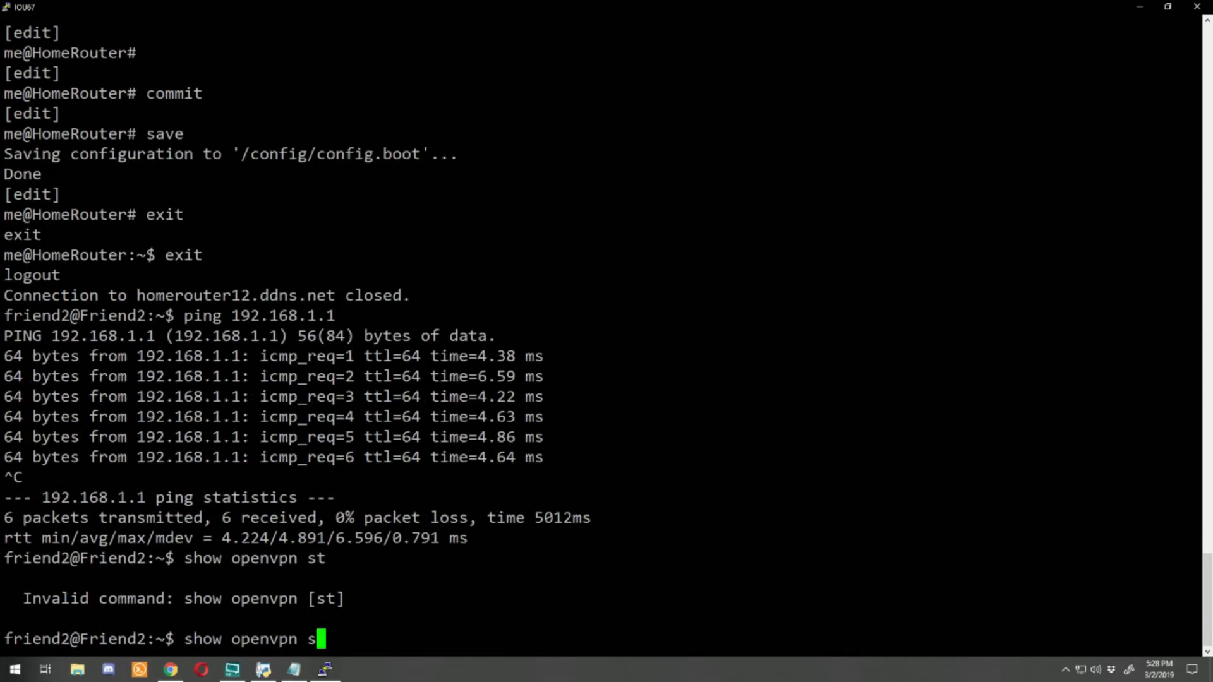
type("i")
key("Tab")
type("st")
key("Tab")
key("Return")
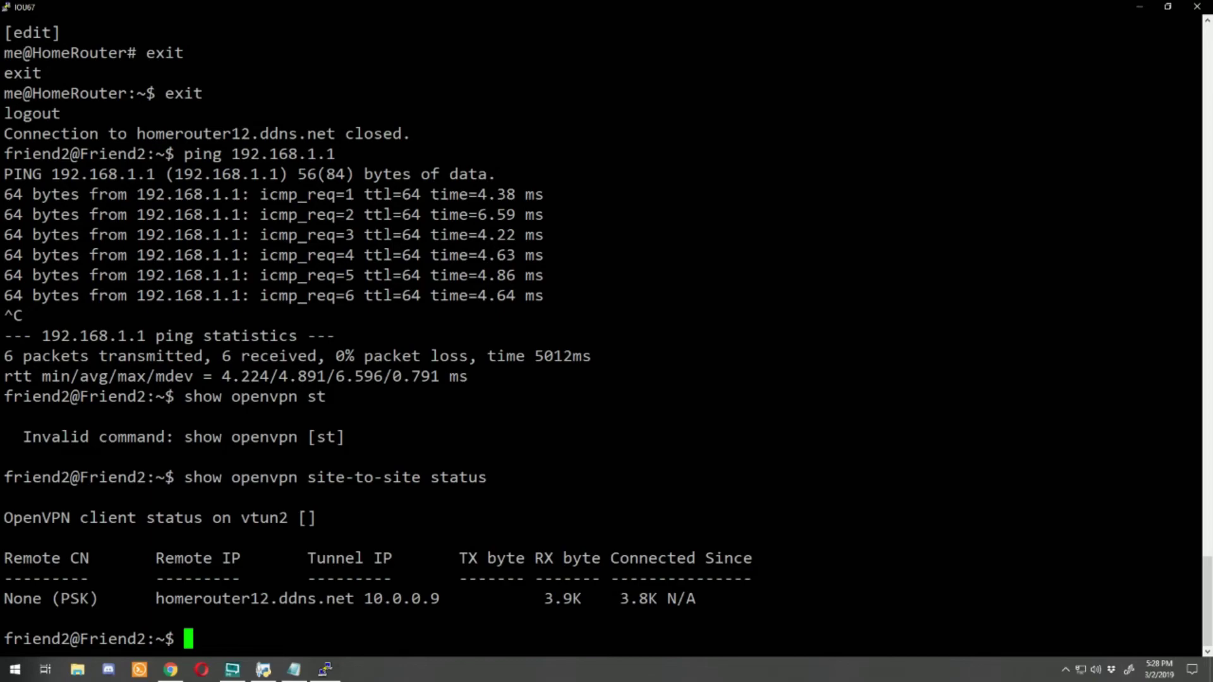
type("exit")
key("Return")
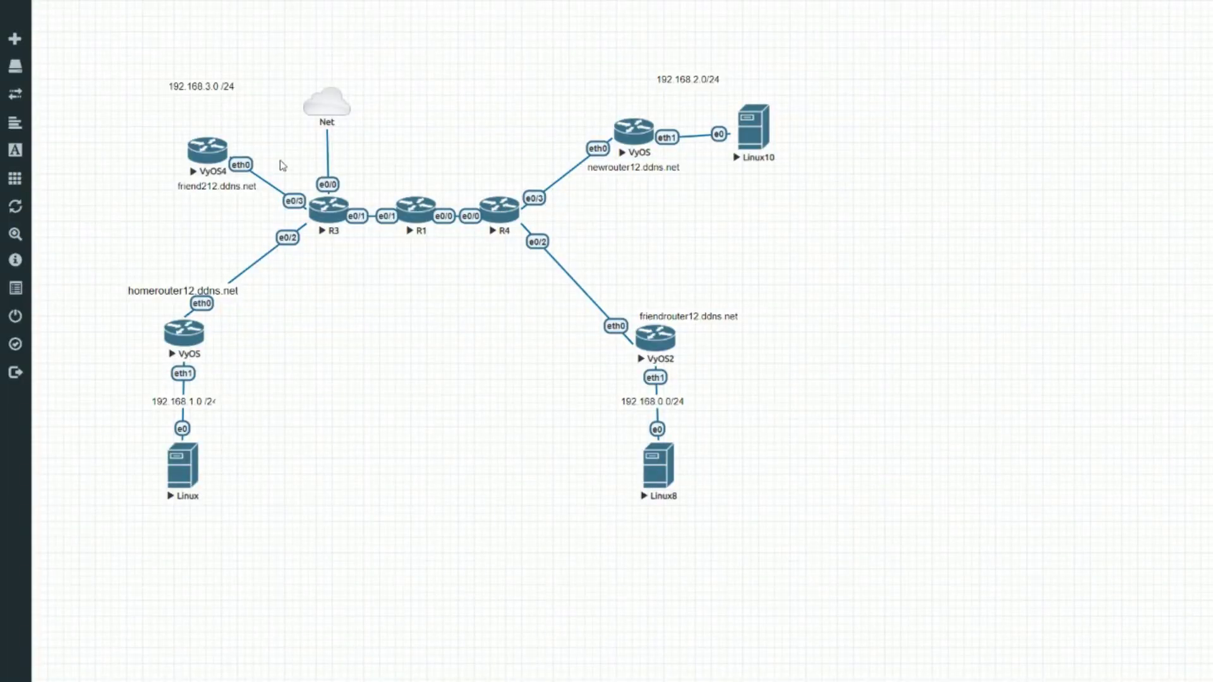
Step: On the HomeRouter's full-screen console, run show openvpn site-to-site status for tunnels vtun0–vtun2
left_click(182, 346)
double_click(116, 92)
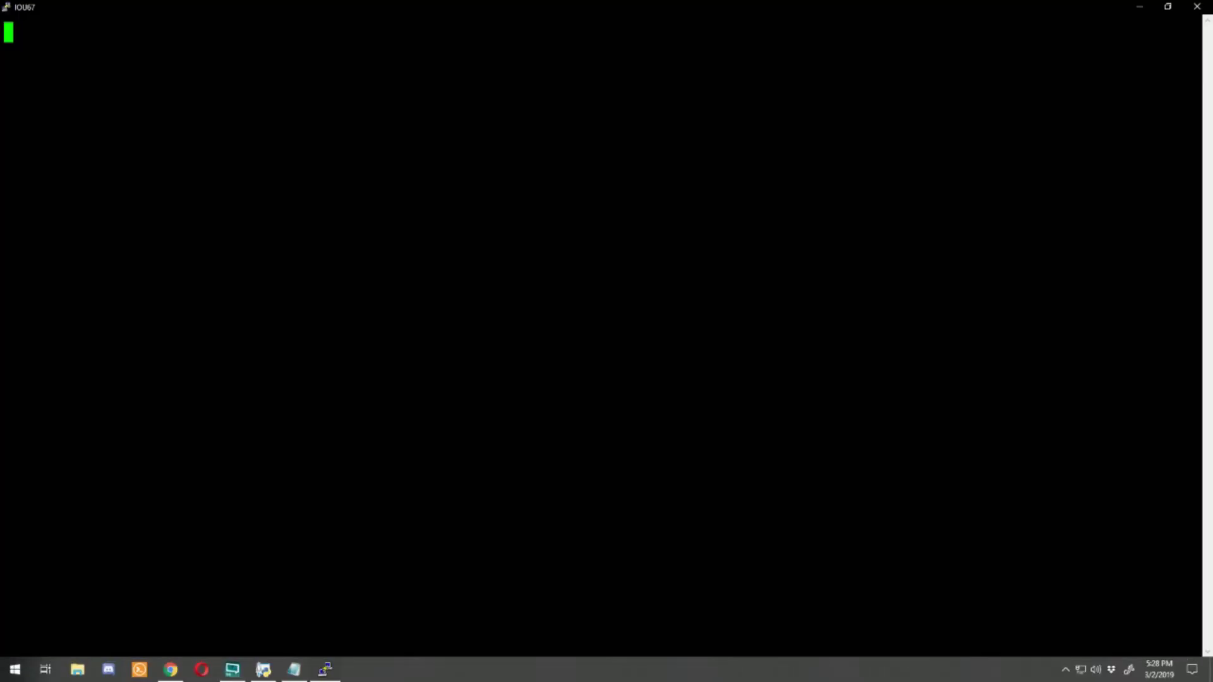
key("Return")
key("Return")
key("Return")
type("show ")
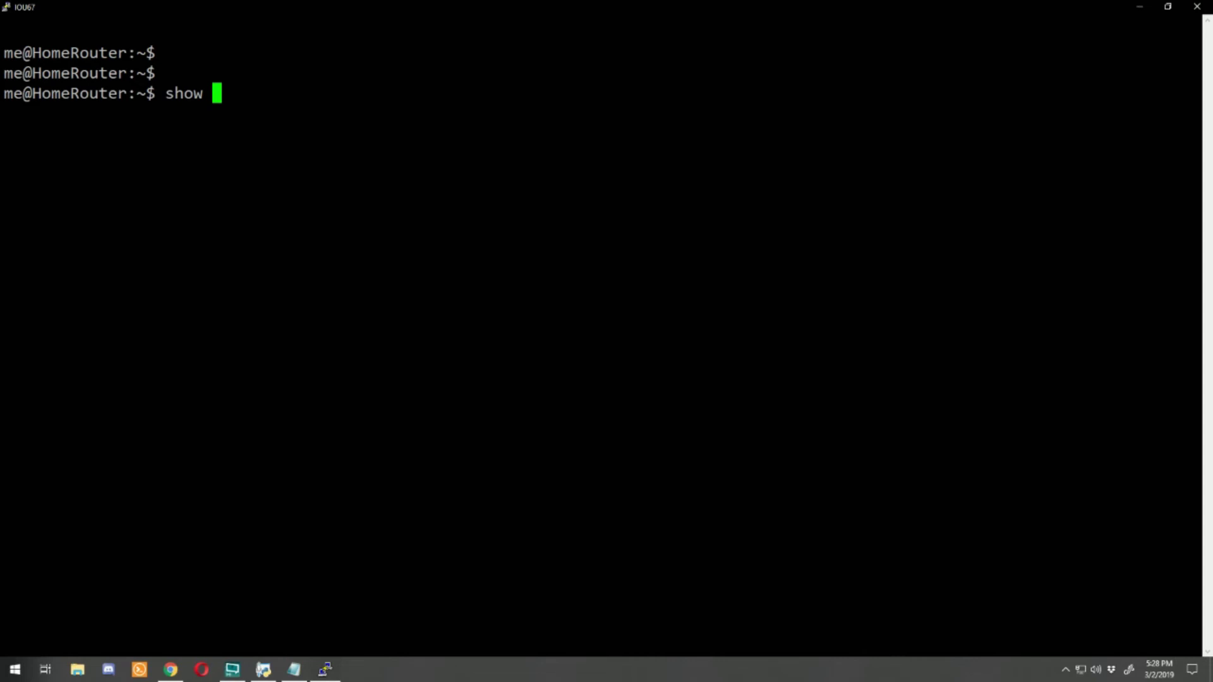
type("openvpn si")
key("Tab")
type("st")
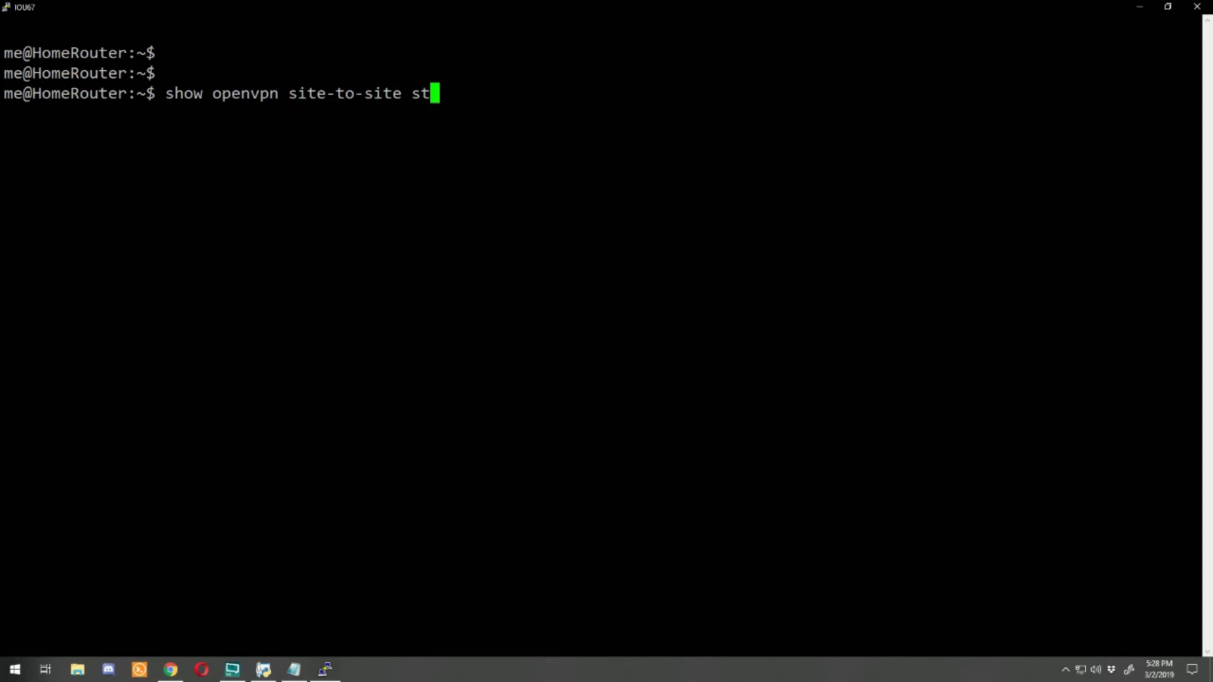
key("Tab")
key("Return")
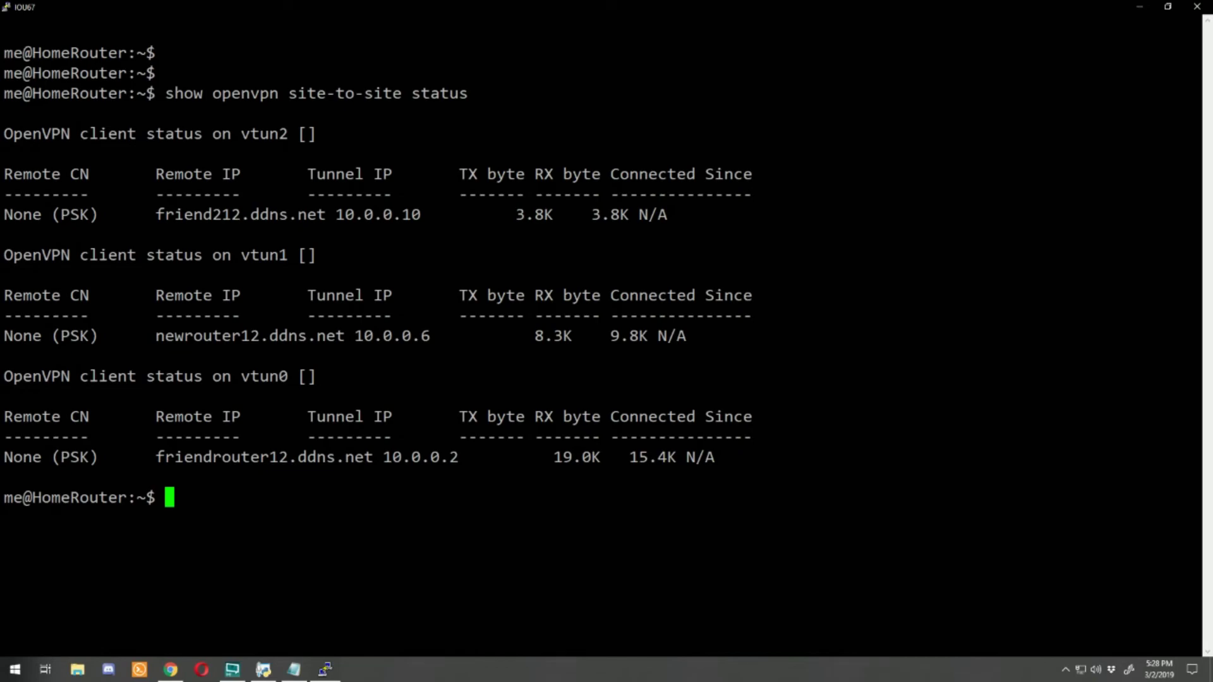
Step: Run show configuration commands and page through the tunnels, NAT, OSPF, passive-interface and DHCP settings
type("show confi")
key("Tab")
type("comma")
key("Tab")
key("Return")
key("Return")
key("Return")
key("Return")
key("Return")
key("Return")
key("Return")
key("Return")
key("Return")
key("Return")
key("Return")
key("Return")
key("Return")
key("Return")
key("Return")
key("Return")
key("Return")
key("Return")
key("Return")
key("Return")
key("Return")
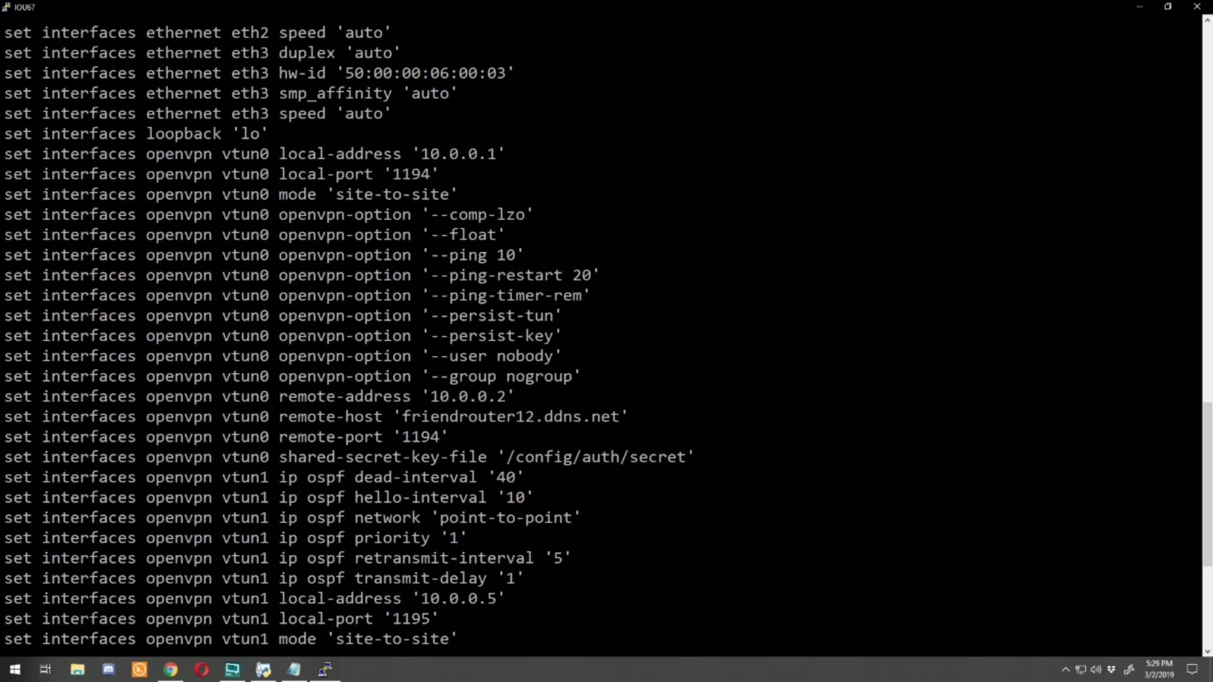
key("Return")
key("Return")
key("Return")
key("Return")
key("Return")
key("Return")
key("Return")
key("Return")
key("Return")
key("Return")
key("Return")
key("Return")
key("Return")
key("Return")
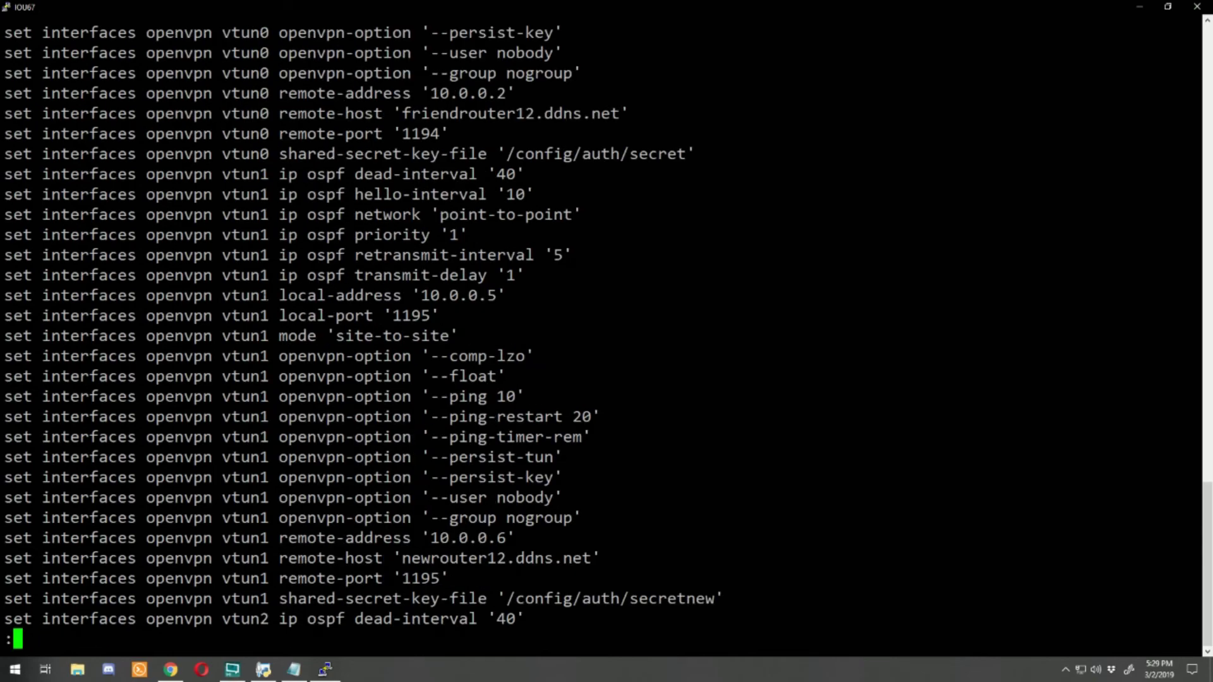
key("Return")
key("Return")
key("Return")
key("Return")
key("Return")
key("Return")
key("Return")
key("Return")
key("Return")
key("Return")
key("Return")
key("Return")
key("Return")
key("Return")
key("Return")
key("Return")
key("Return")
key("Return")
key("Return")
key("Return")
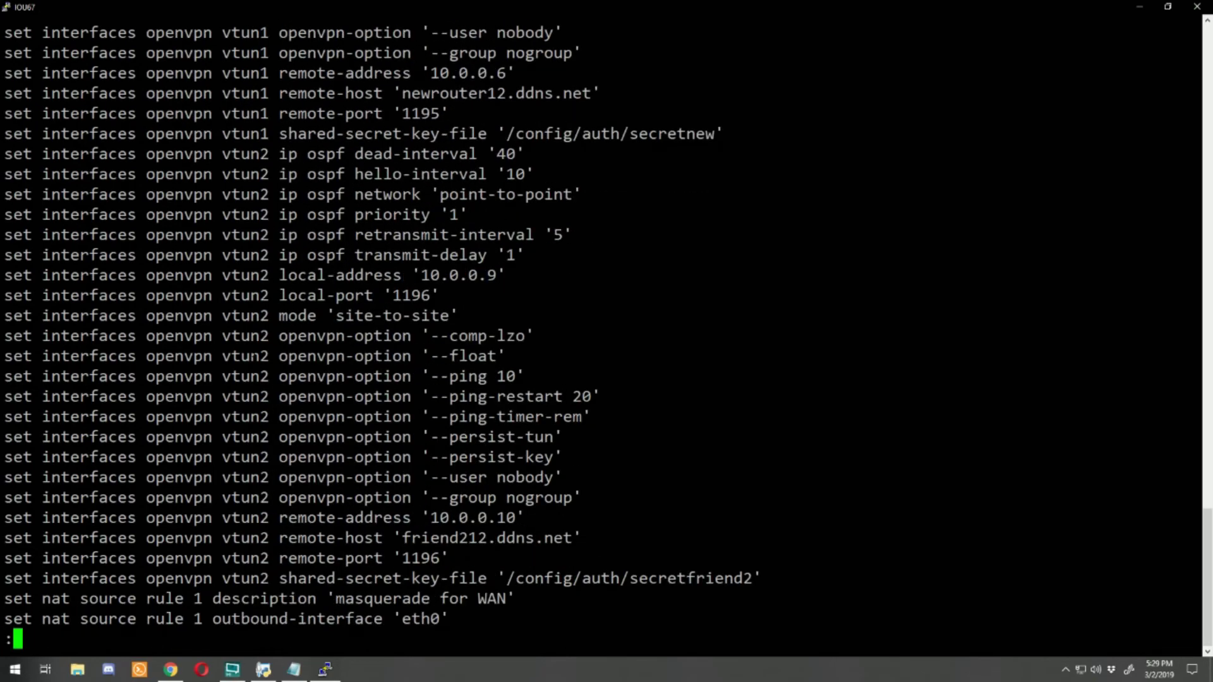
key("Return")
key("Return")
key("Return")
key("Return")
key("Return")
key("Return")
key("Return")
key("Return")
key("Return")
key("Return")
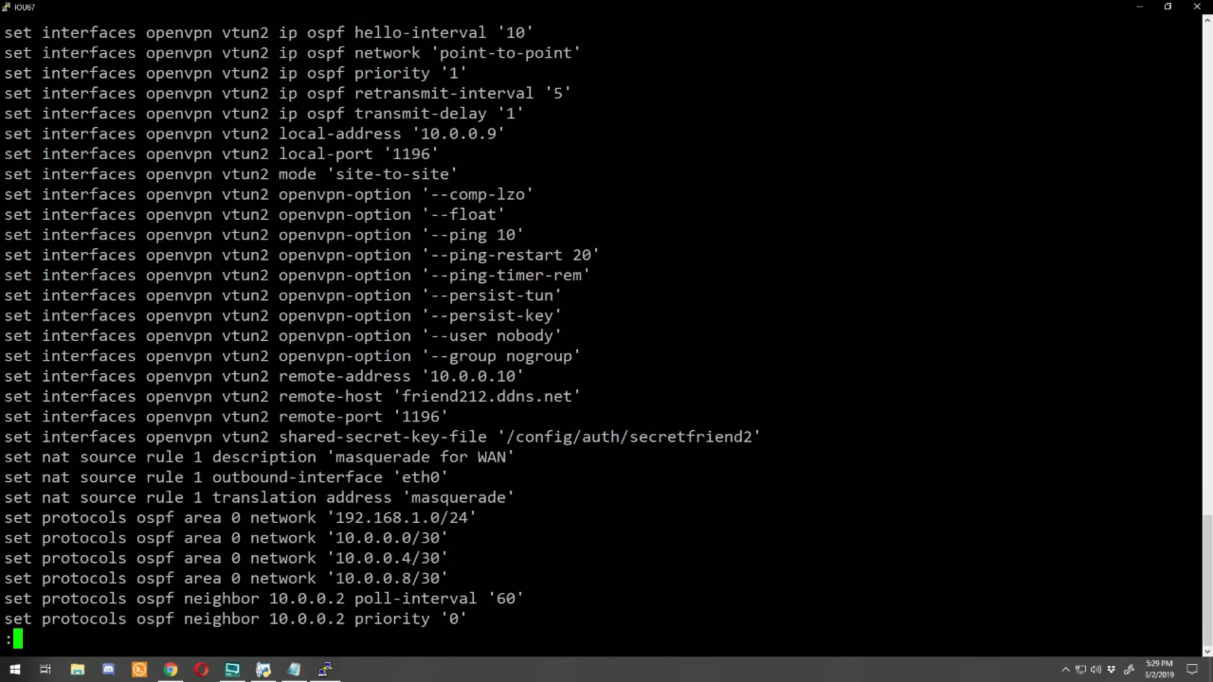
key("Return")
key("Return")
key("Return")
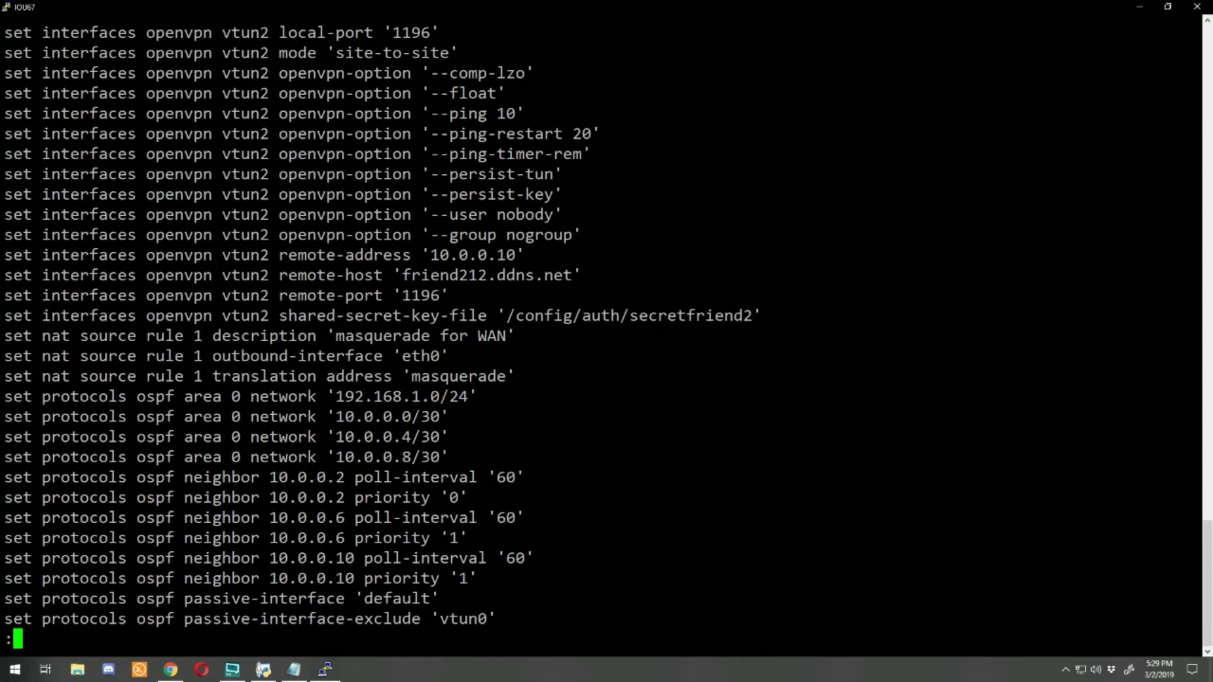
key("Return")
key("Return")
key("Return")
key("Return")
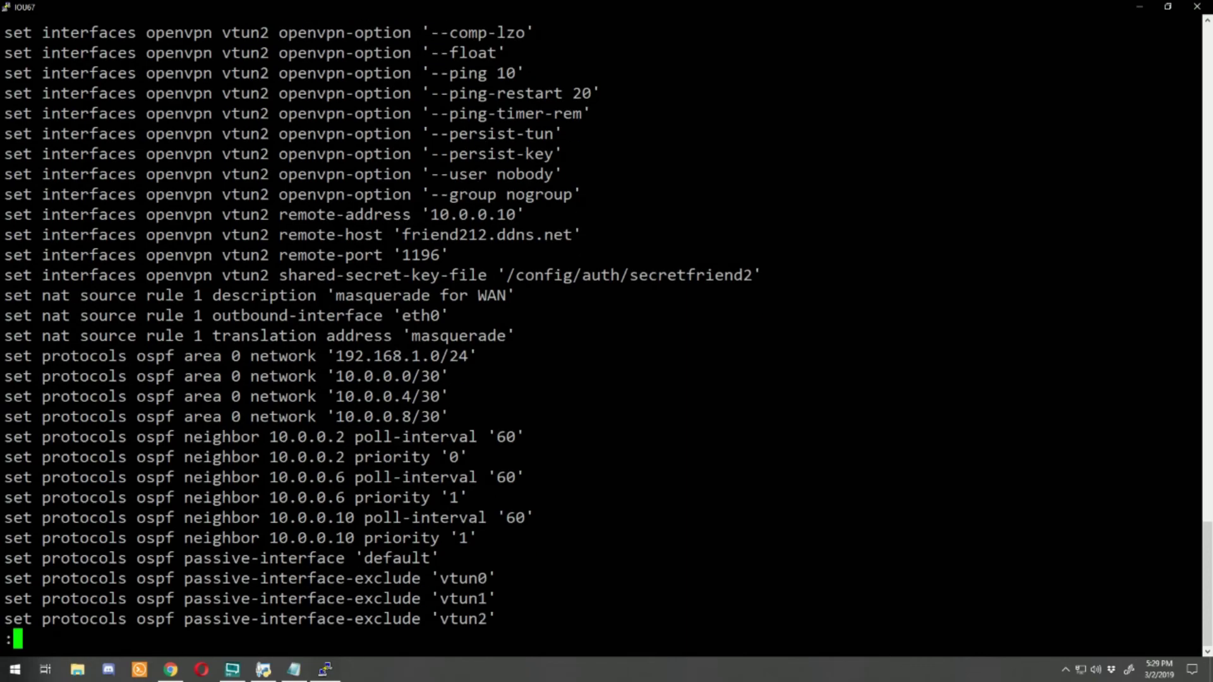